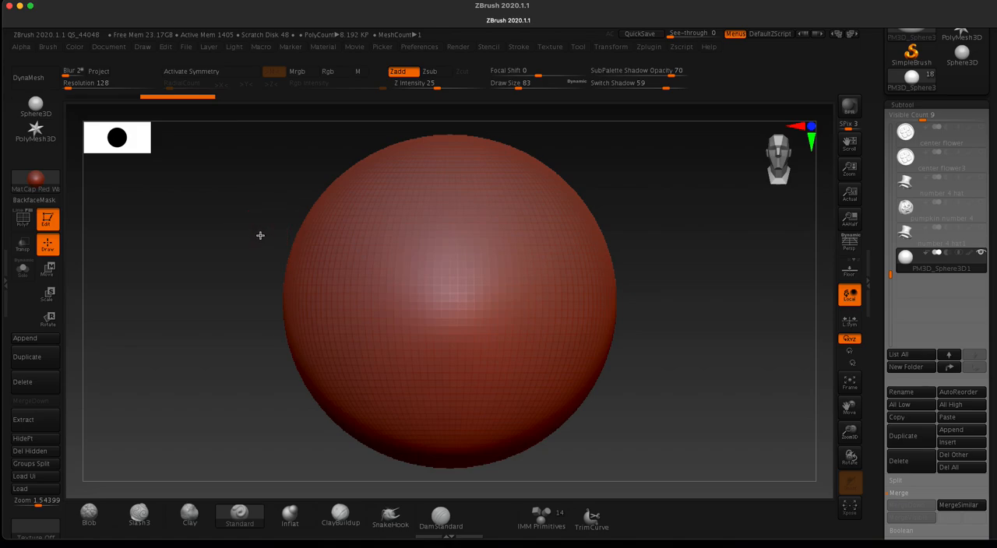
Step: Sculpt mirrored brow ridges on the upper front of the sphere using the ClayBuildup brush with X symmetry active
alt+drag(260, 236, 298, 156)
alt+drag(290, 314, 305, 238)
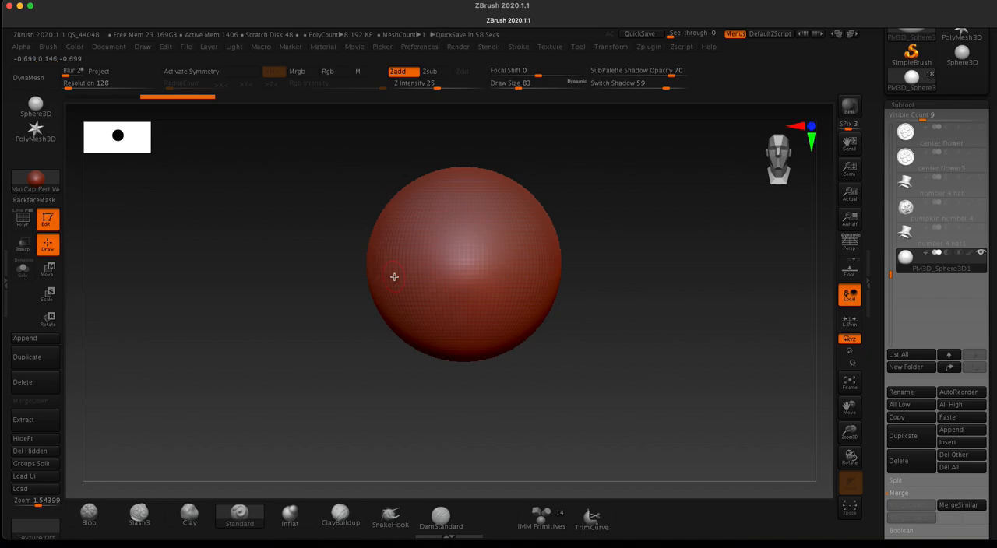
mouse_move(890, 274)
mouse_down()
mouse_move(888, 224)
mouse_move(890, 302)
mouse_up()
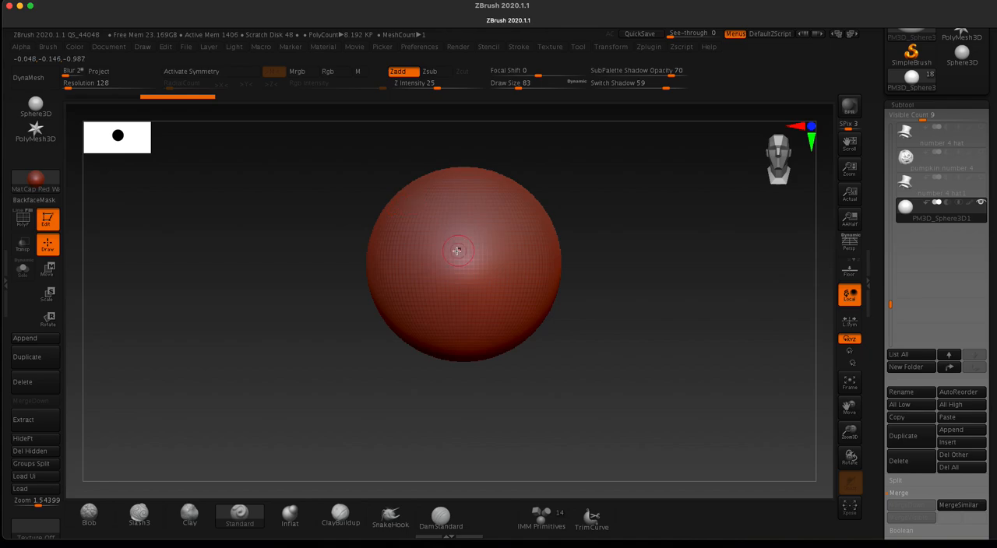
click(341, 511)
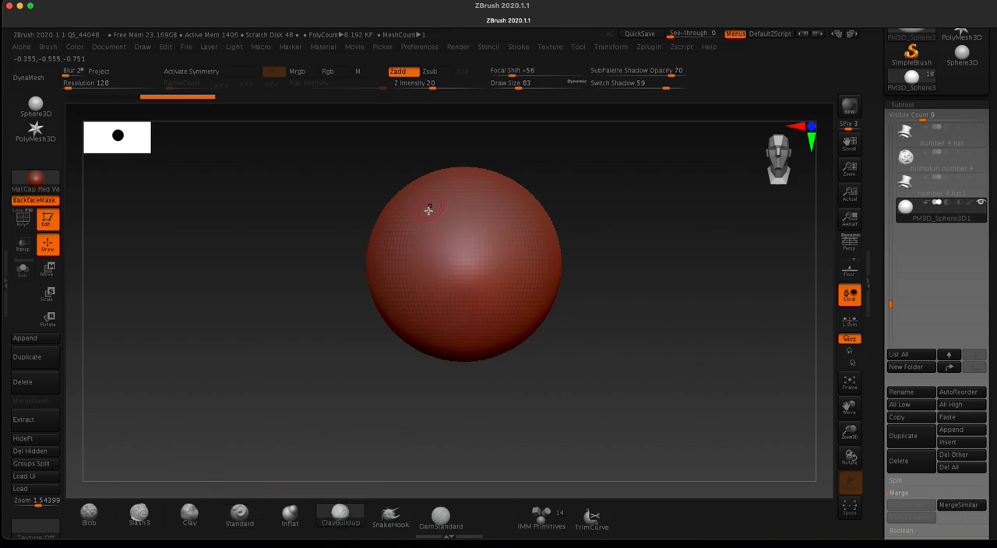
key(x)
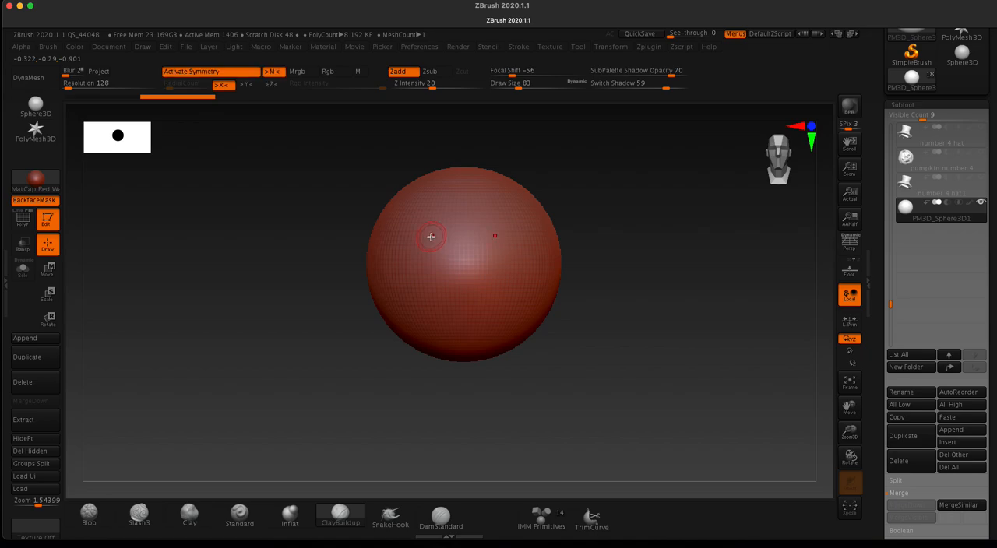
drag(443, 245, 396, 222)
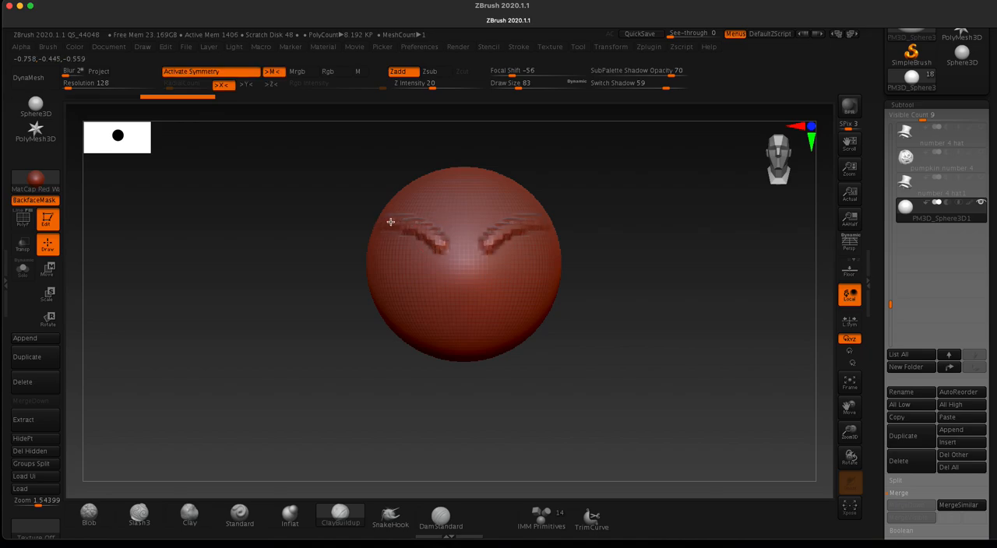
Step: Pull a rounded nose out from the face below the brows with the SnakeHook brush at draw size 257
drag(282, 199, 265, 202)
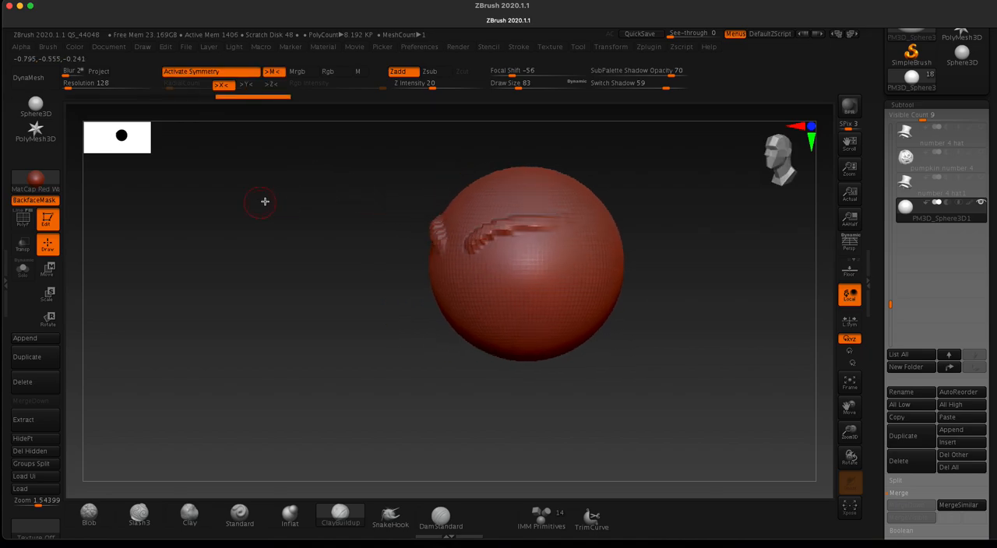
click(390, 515)
key(space)
mouse_move(437, 288)
mouse_down()
mouse_move(458, 289)
mouse_move(425, 290)
mouse_up()
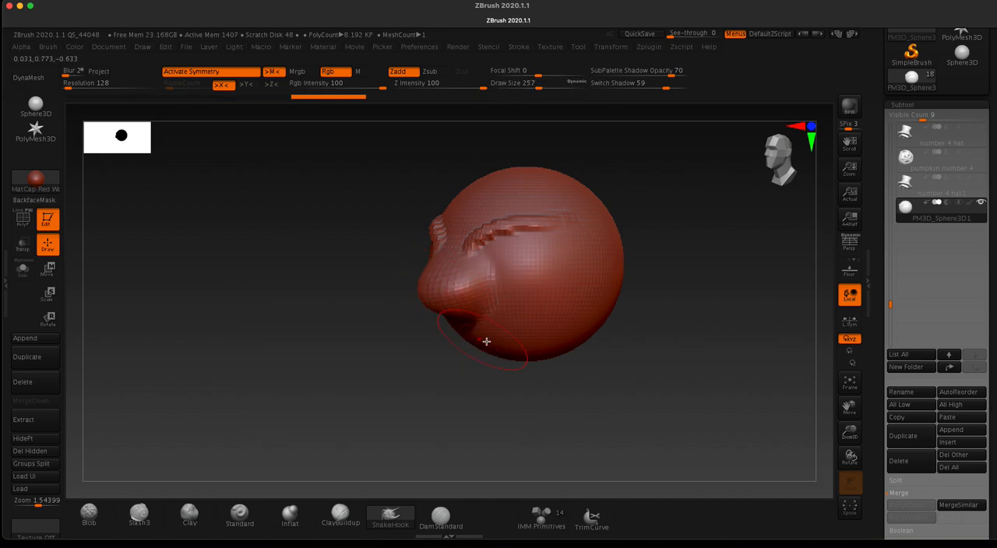
Step: Enlarge the SnakeHook brush to draw size 400, extend the chin downward and fill out the sides of the jaw
key(space)
mouse_move(490, 348)
mouse_down()
mouse_move(508, 351)
mouse_move(490, 386)
mouse_up()
mouse_move(343, 323)
mouse_down()
mouse_move(431, 330)
mouse_move(420, 335)
mouse_up()
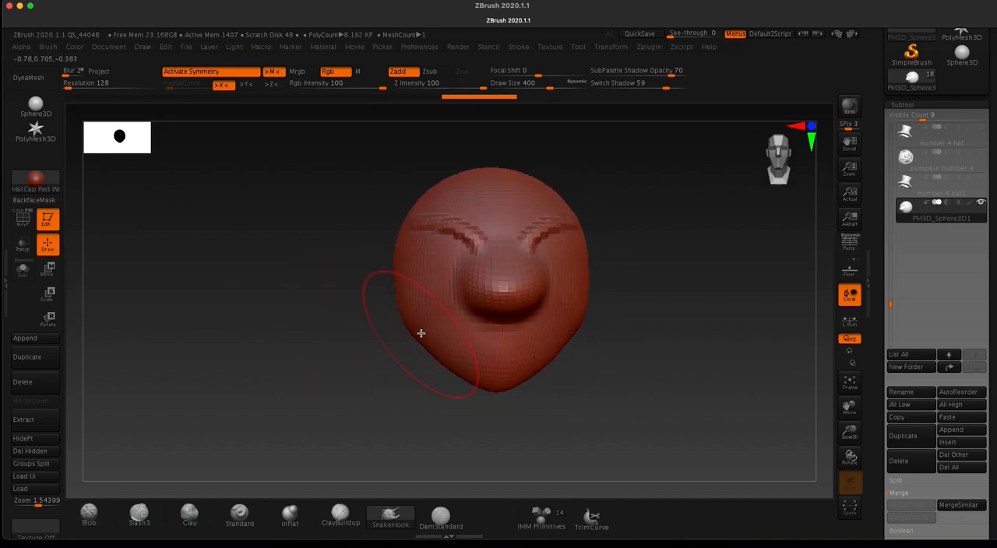
drag(325, 292, 326, 292)
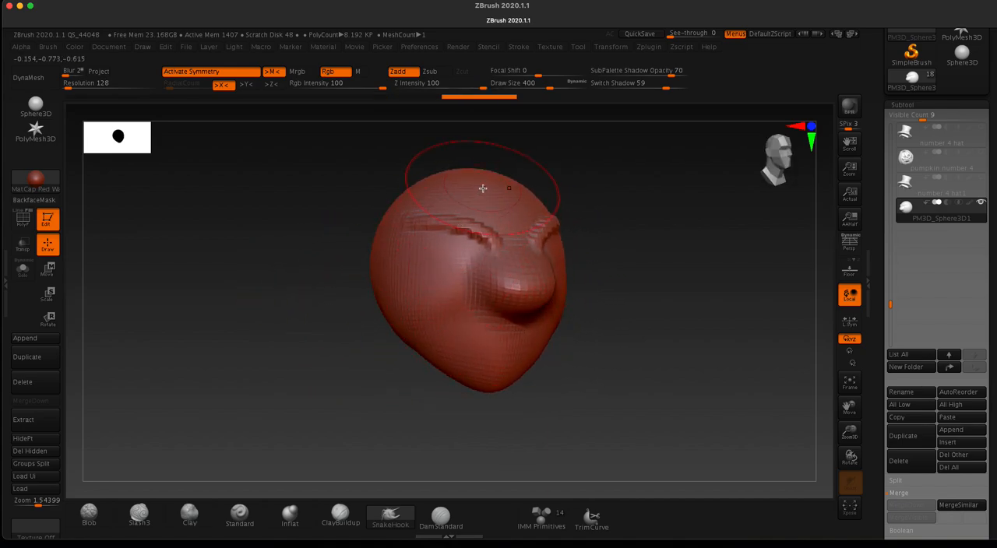
mouse_move(335, 222)
mouse_down()
mouse_move(275, 218)
mouse_move(334, 256)
mouse_move(343, 220)
mouse_move(345, 234)
mouse_up()
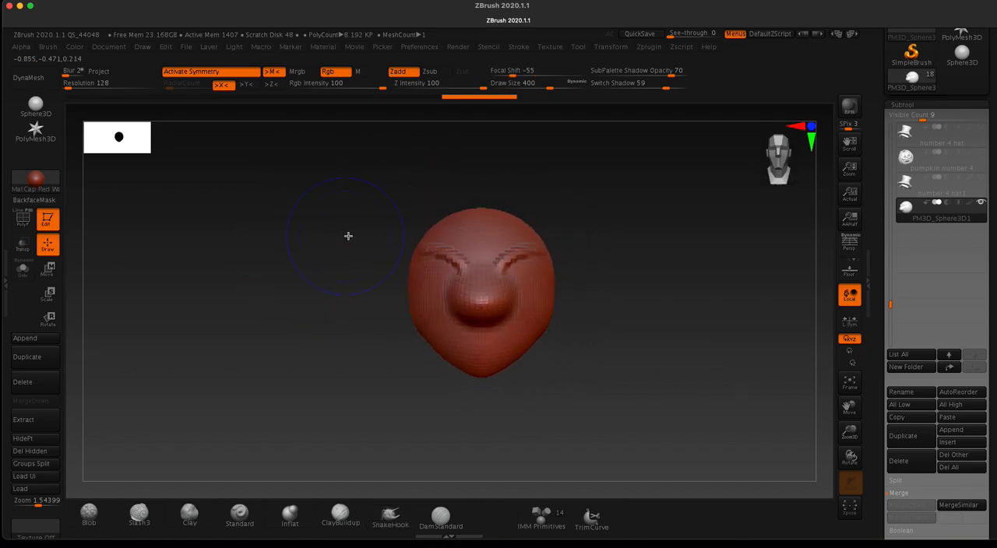
Step: Undo and redo the last jaw stroke for comparison, and reshape the rear of the jaw in side view with SnakeHook
key(space)
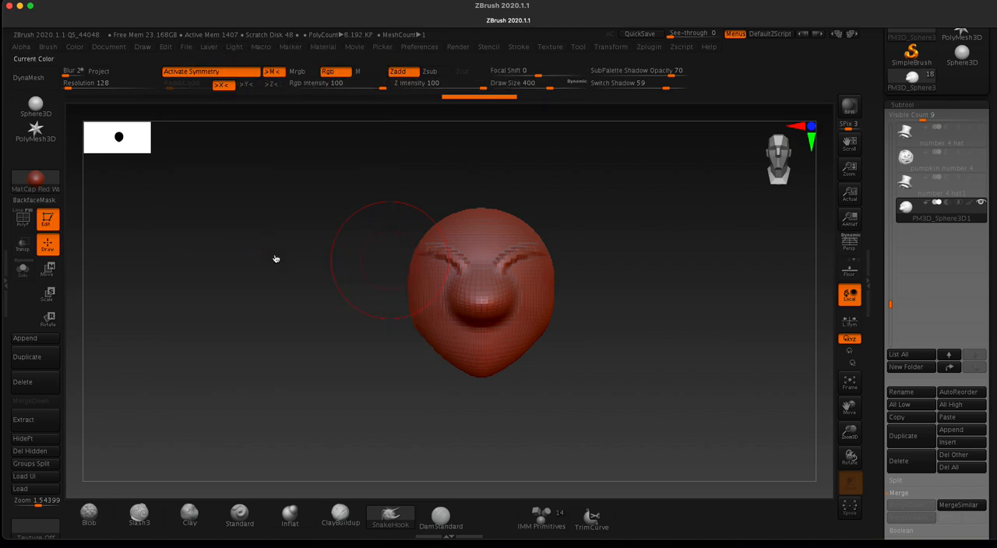
key(space)
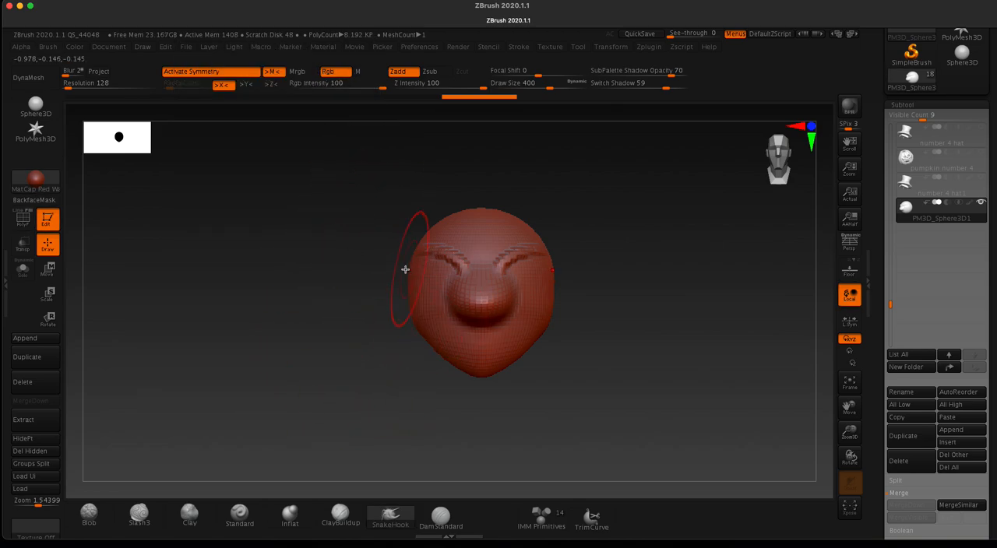
key(super+z)
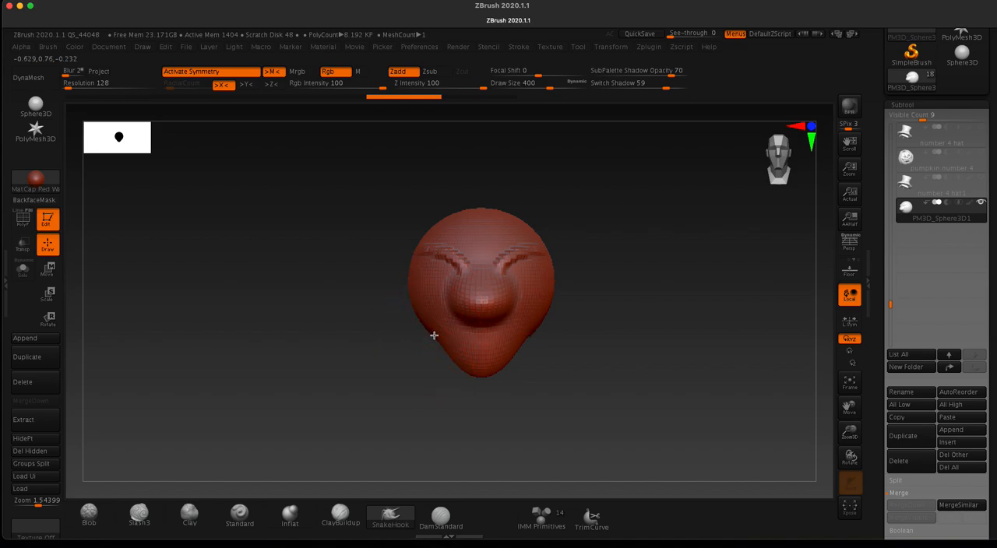
key(super+shift+z)
mouse_move(382, 319)
mouse_down()
mouse_move(354, 297)
mouse_move(392, 338)
mouse_up()
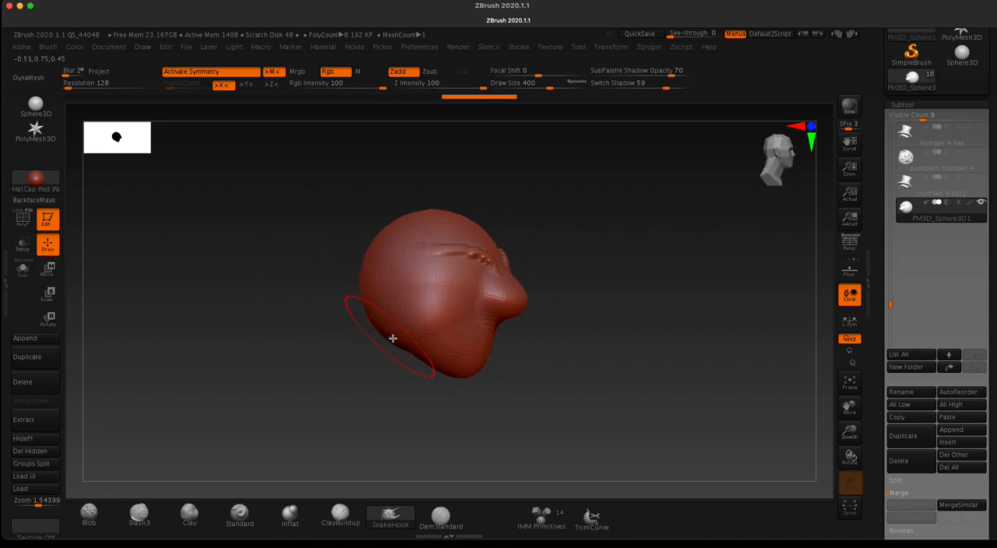
drag(318, 269, 254, 263)
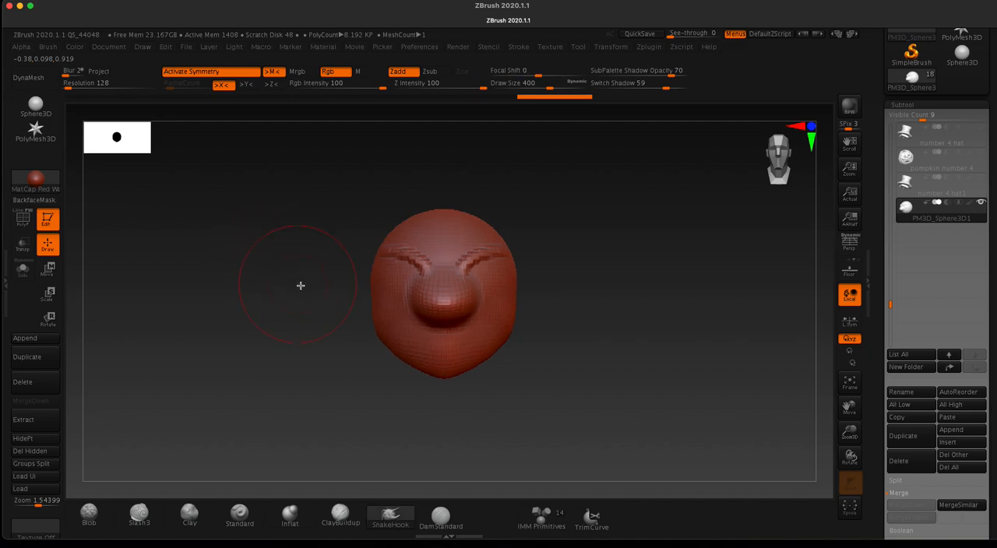
Step: Subdivide the head mesh once to smooth it and adjust the lower cheek with a SnakeHook stroke
key(ctrl)
key(ctrl+d)
alt+drag(313, 316, 330, 296)
shift+drag(419, 243, 424, 234)
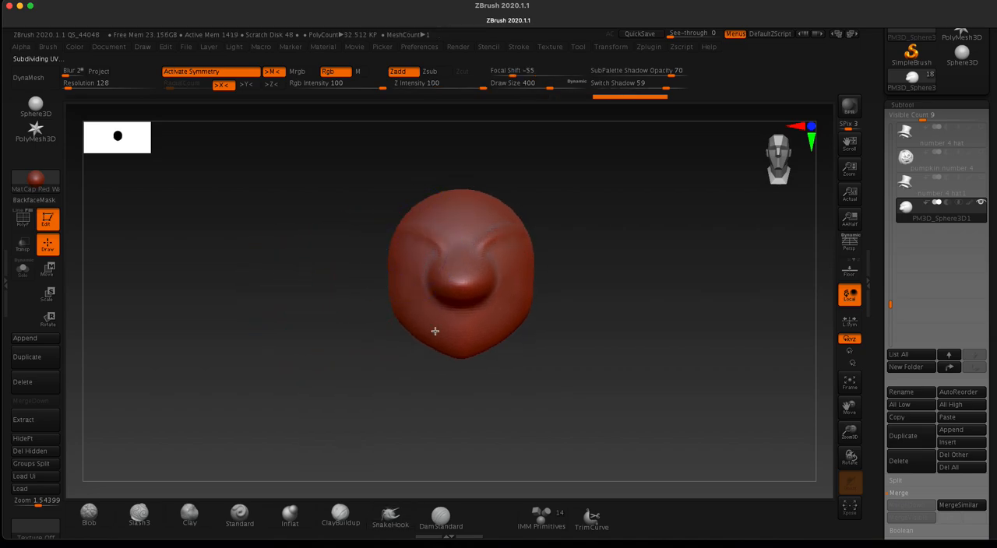
shift+drag(435, 331, 413, 320)
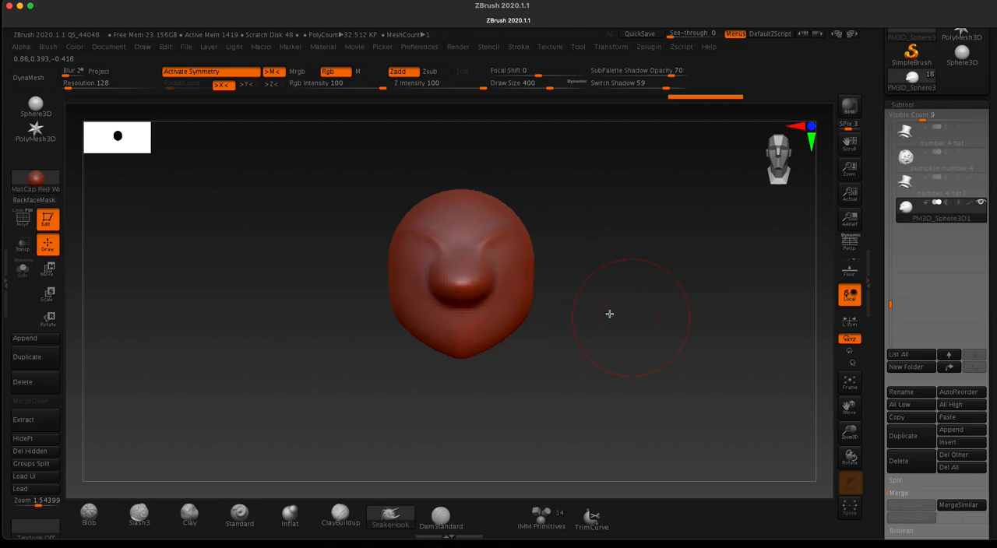
Step: Rename the sculpted sphere's subtool to "head"
scroll(935, 373, down, 3)
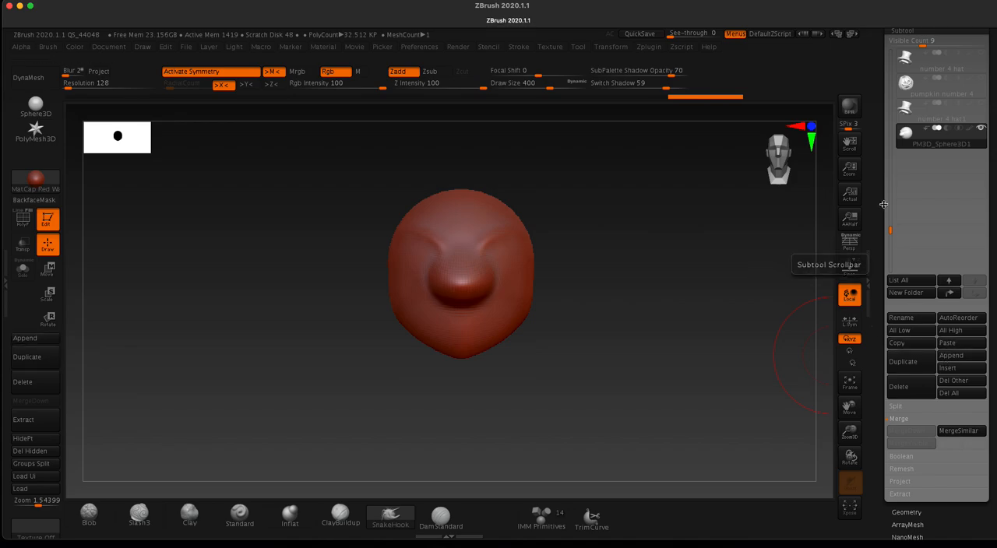
scroll(907, 194, up, 3)
click(898, 114)
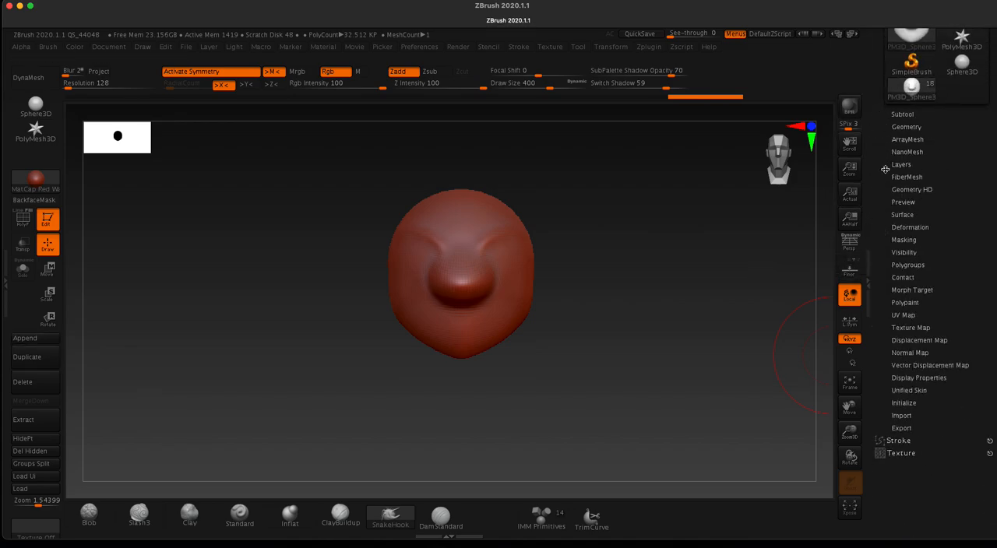
click(896, 115)
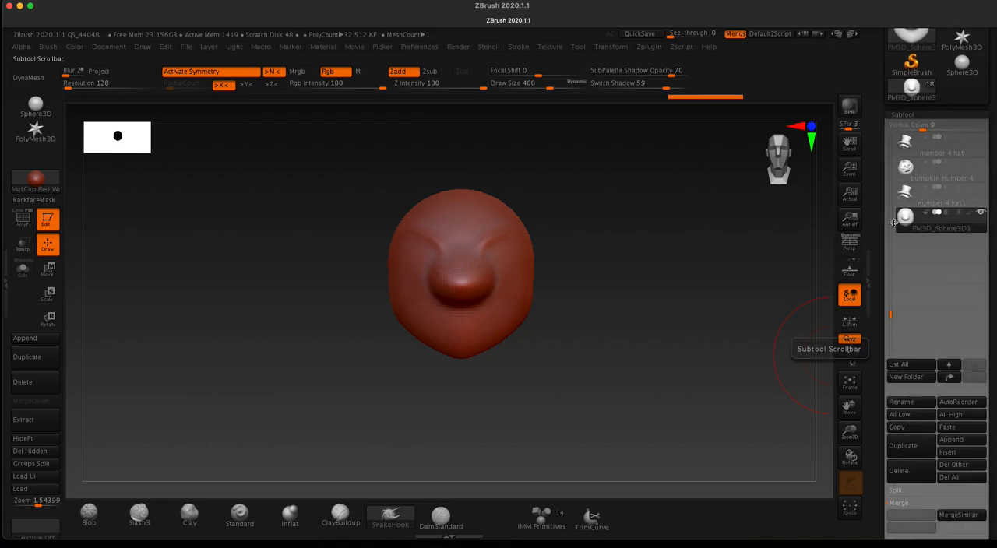
mouse_move(909, 223)
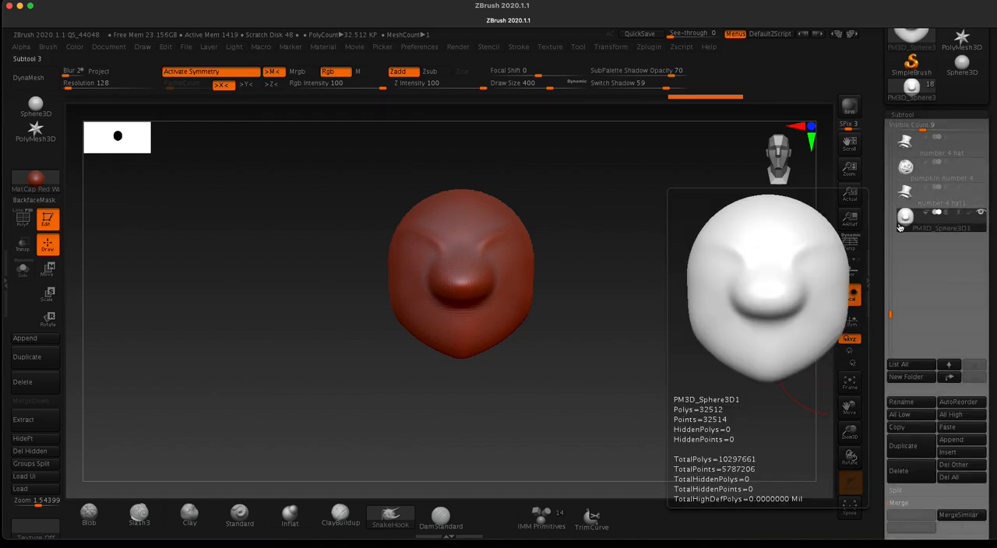
click(902, 402)
text(head)
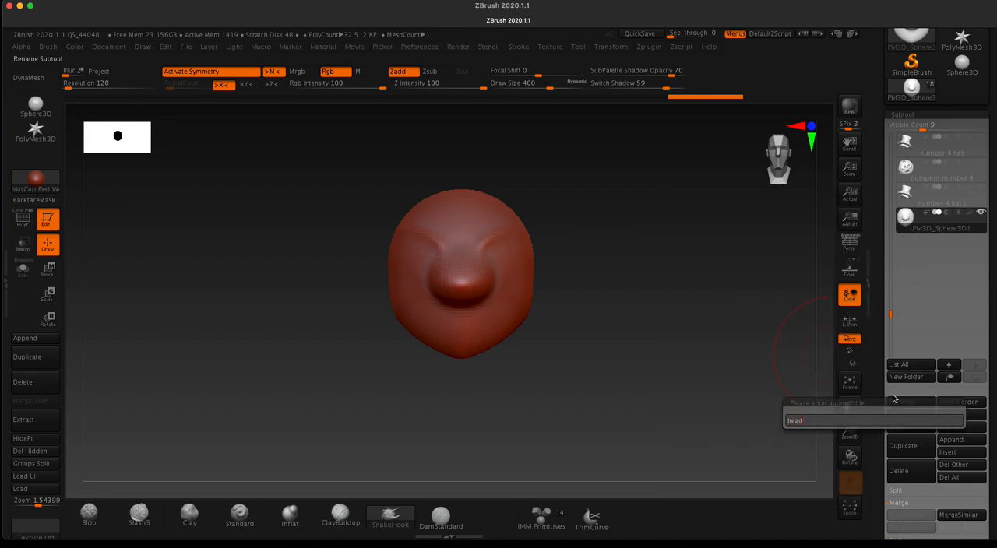
key(Return)
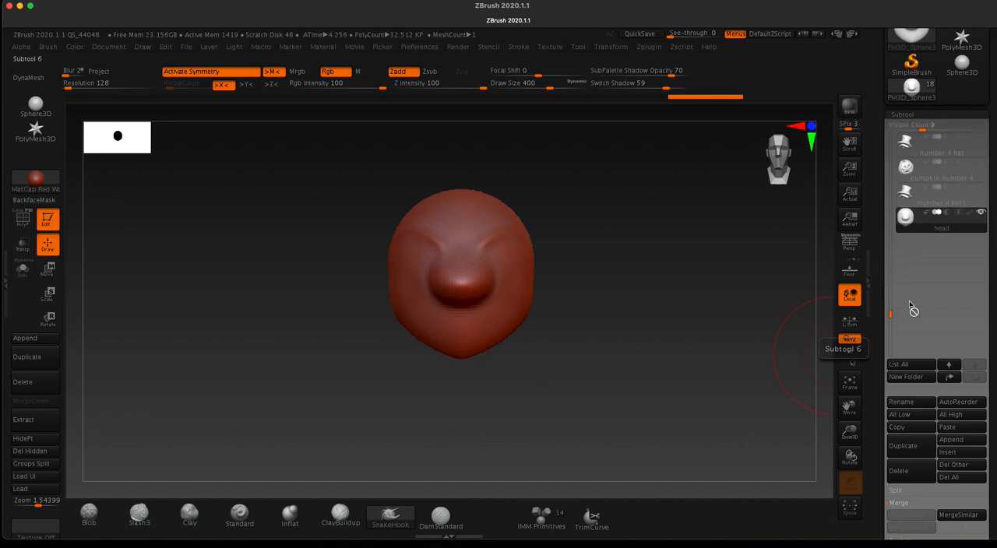
click(950, 442)
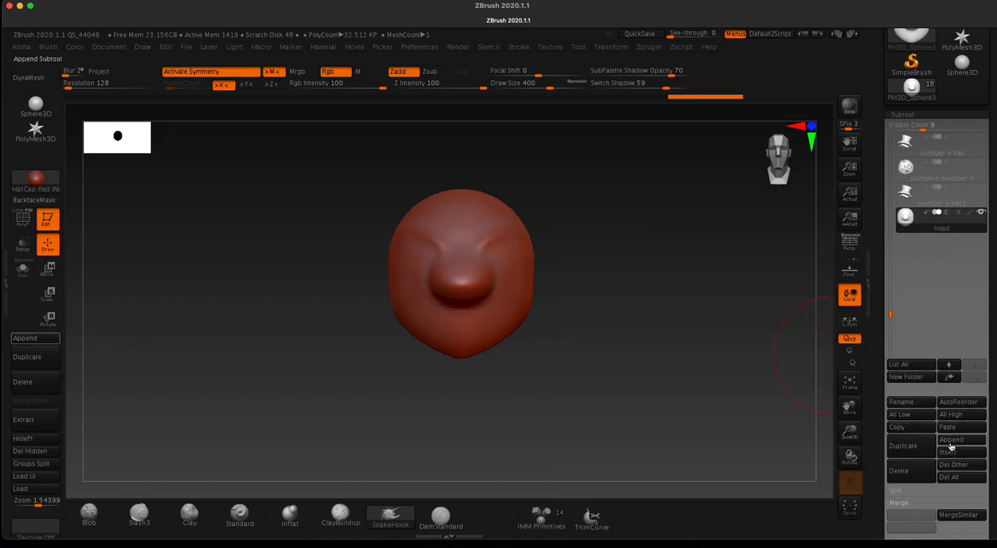
click(950, 442)
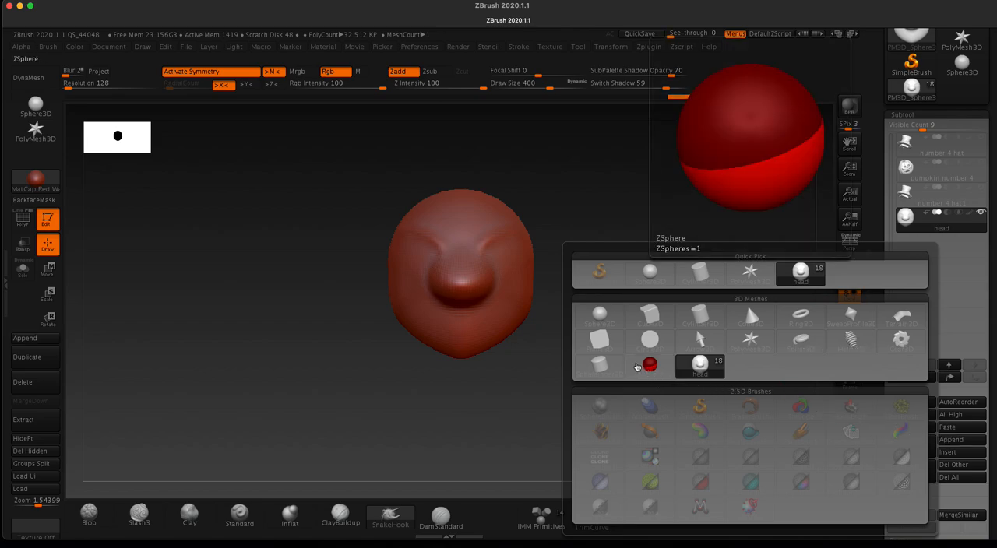
click(600, 324)
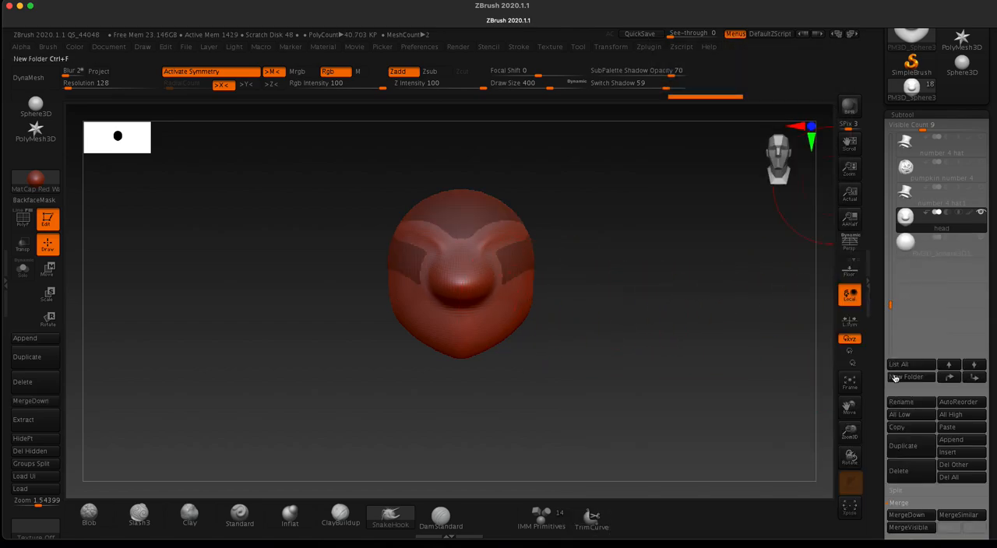
click(908, 246)
click(898, 470)
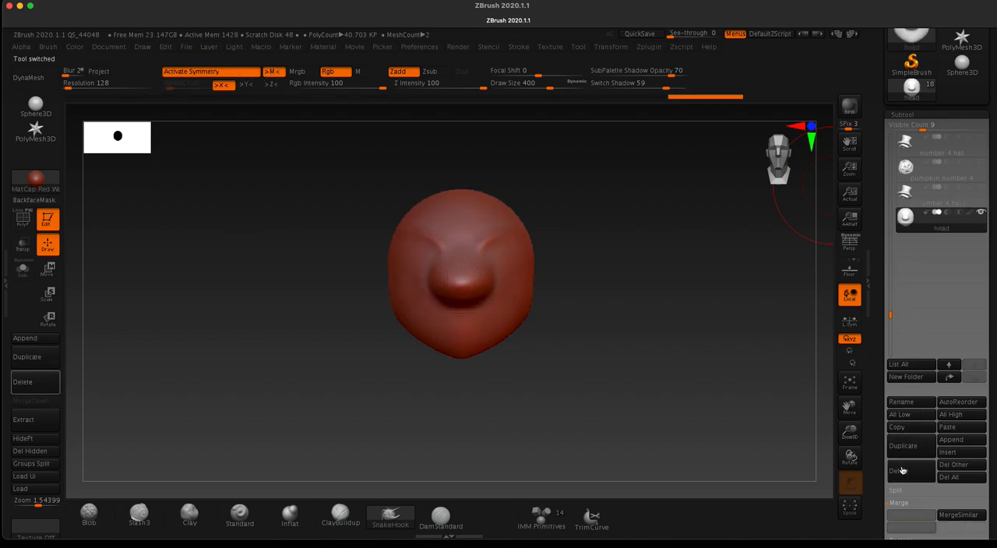
Step: Append a ZSphere as a new subtool beneath the head and make it the active subtool
click(950, 439)
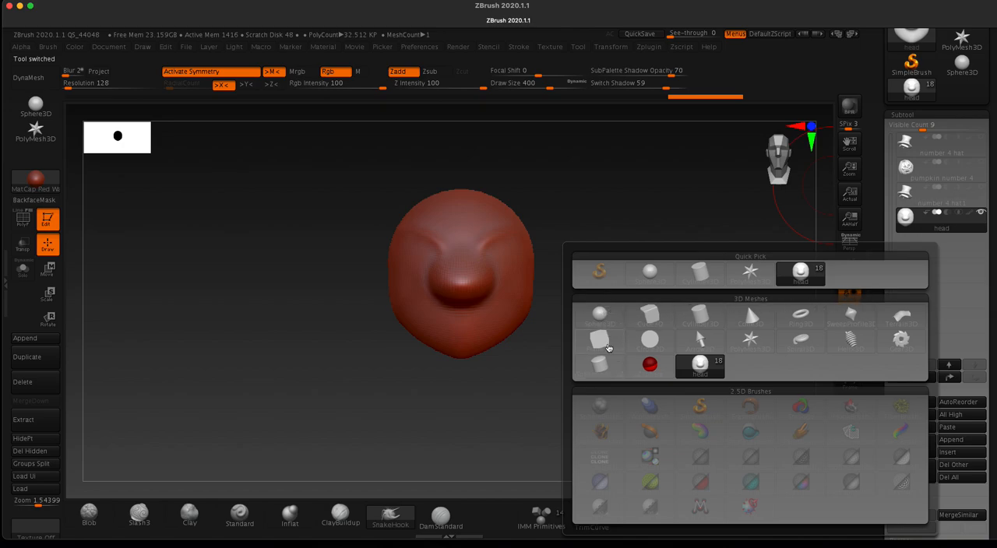
mouse_move(646, 373)
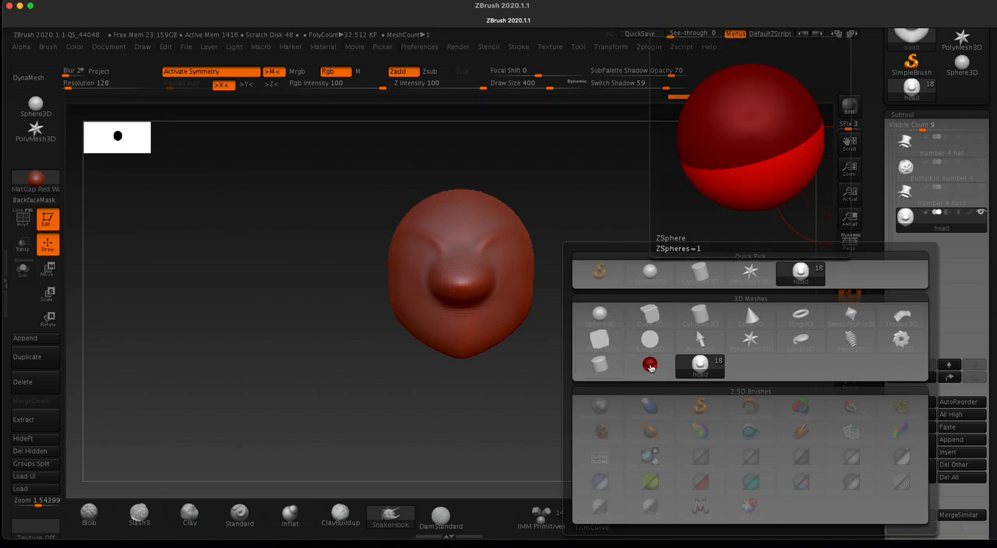
click(650, 367)
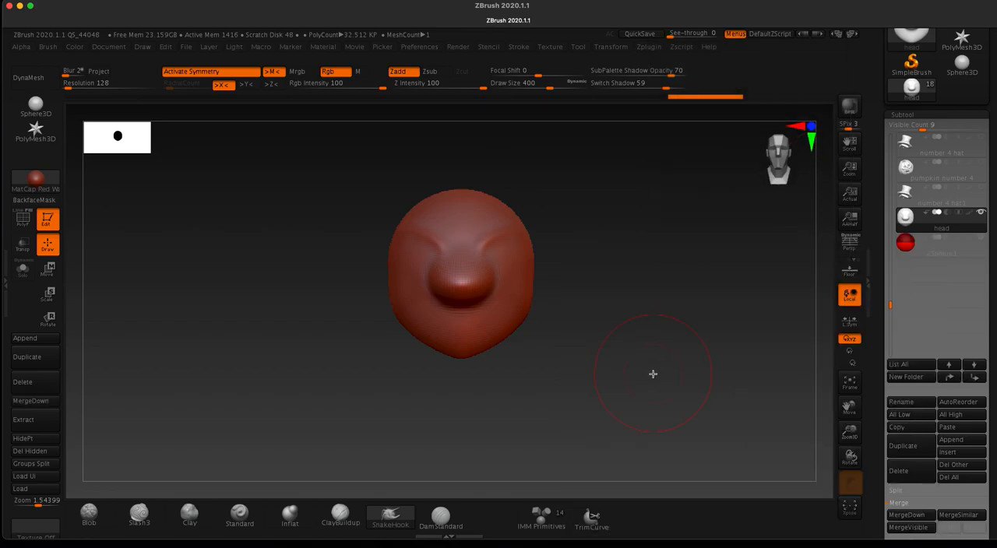
click(925, 249)
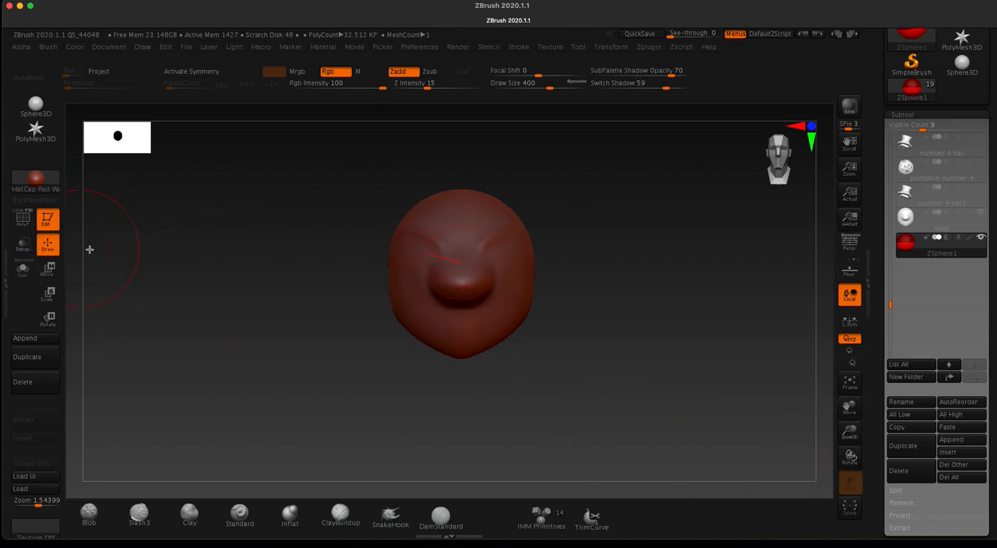
Step: Turn on transparency so the ZSphere shows through the head, and activate Move mode for the ZSphere
click(22, 246)
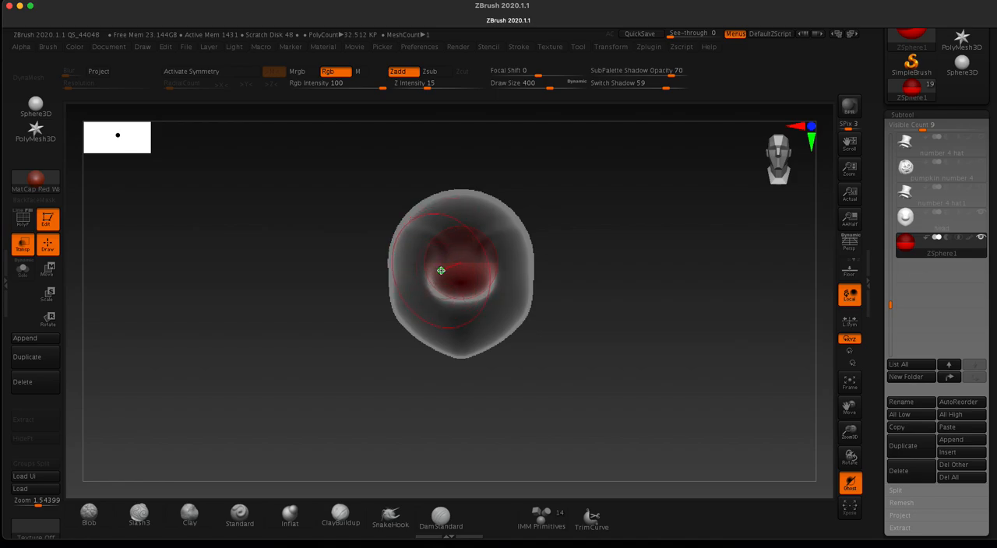
click(49, 270)
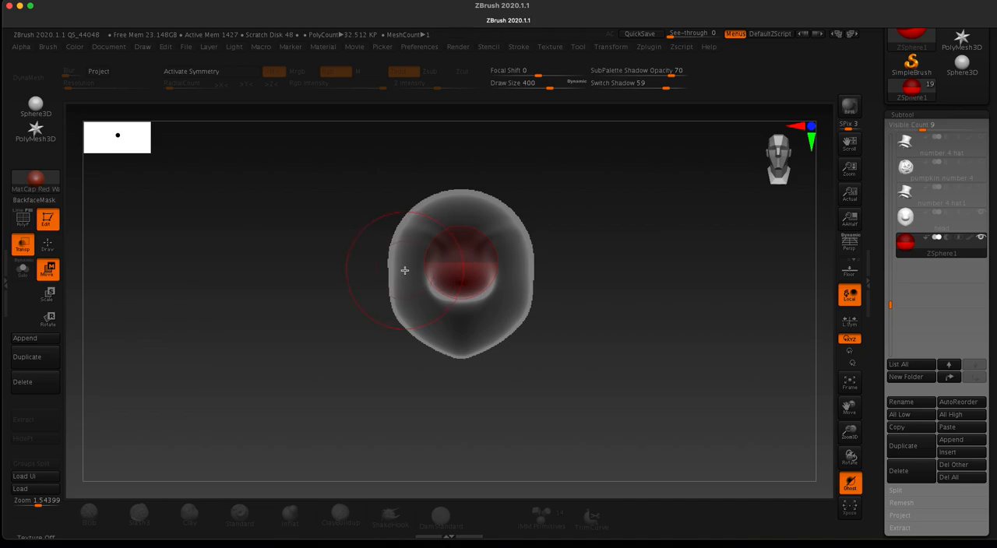
key(q)
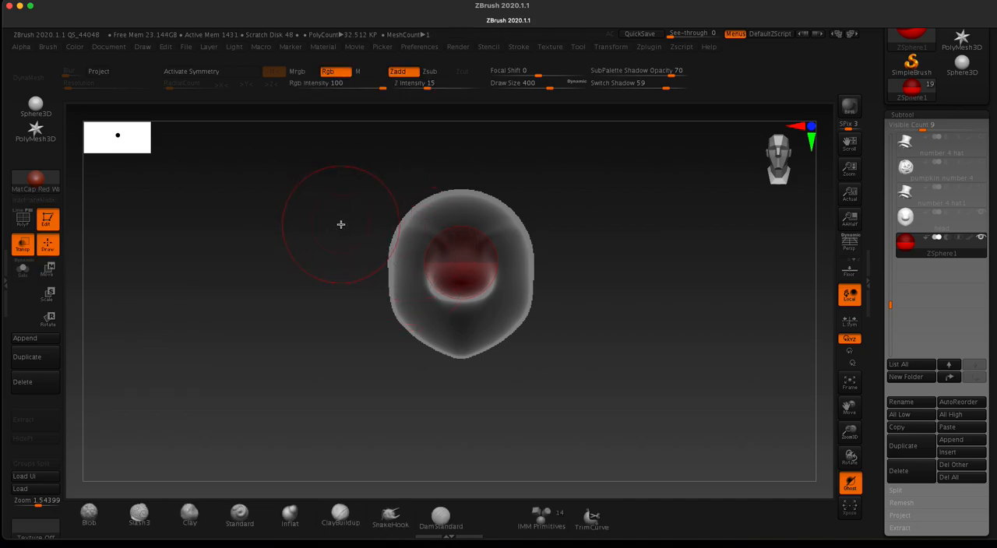
key(w)
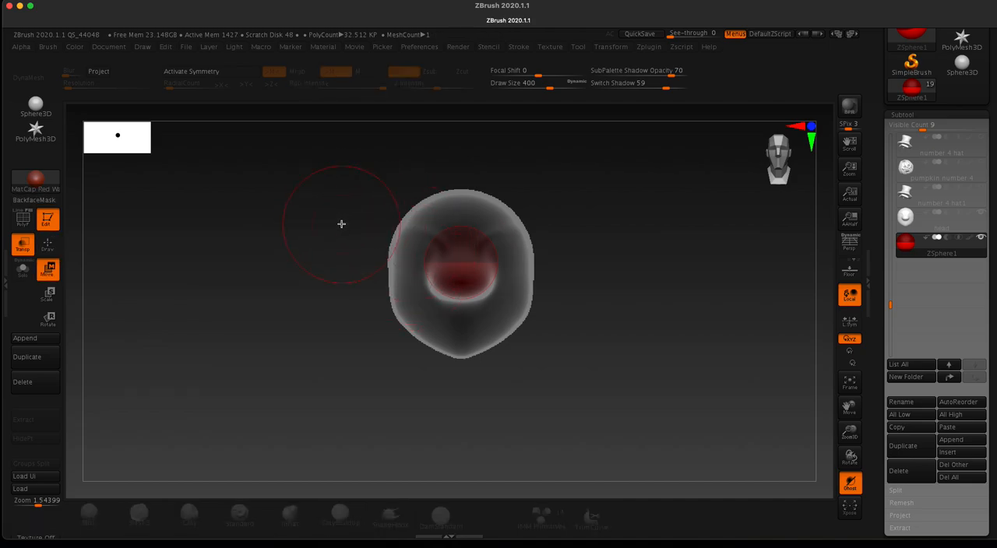
Step: Move the ZSphere down out of the head and shift it slightly toward the back of the skull
key(e)
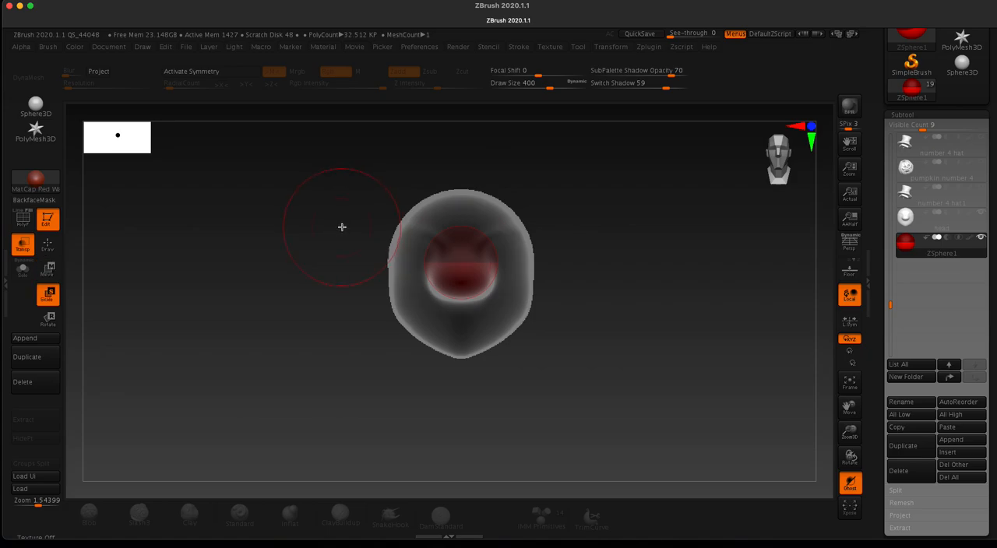
key(r)
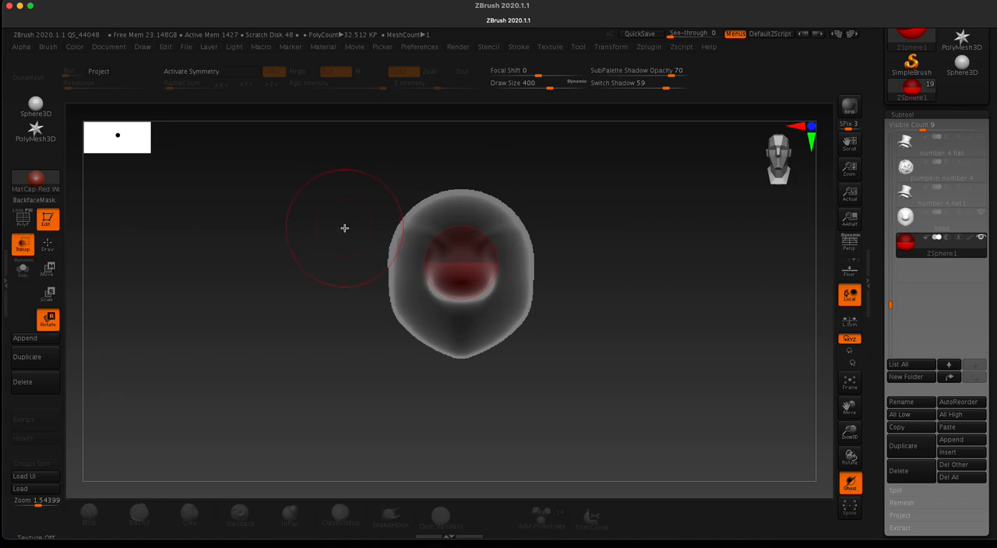
key(w)
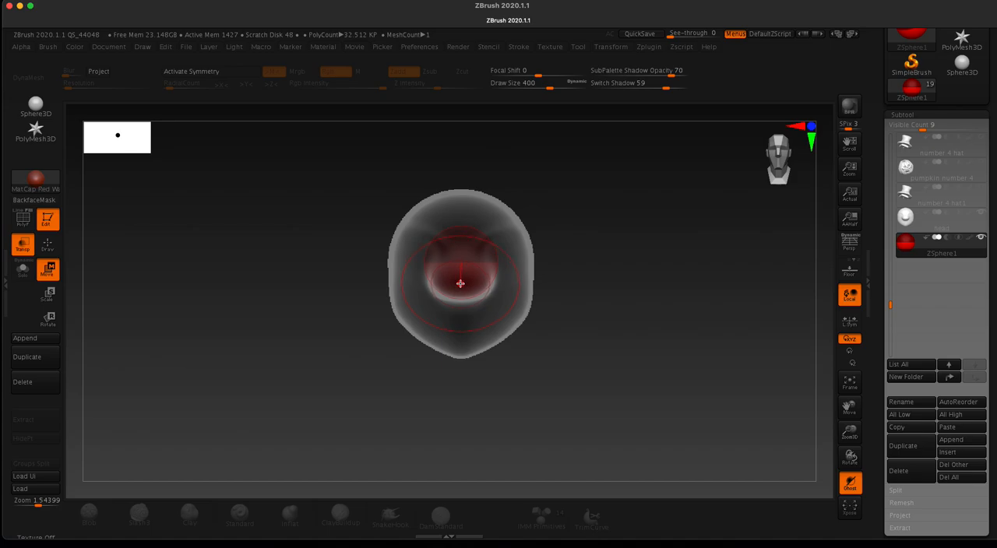
drag(459, 282, 459, 378)
drag(321, 244, 270, 239)
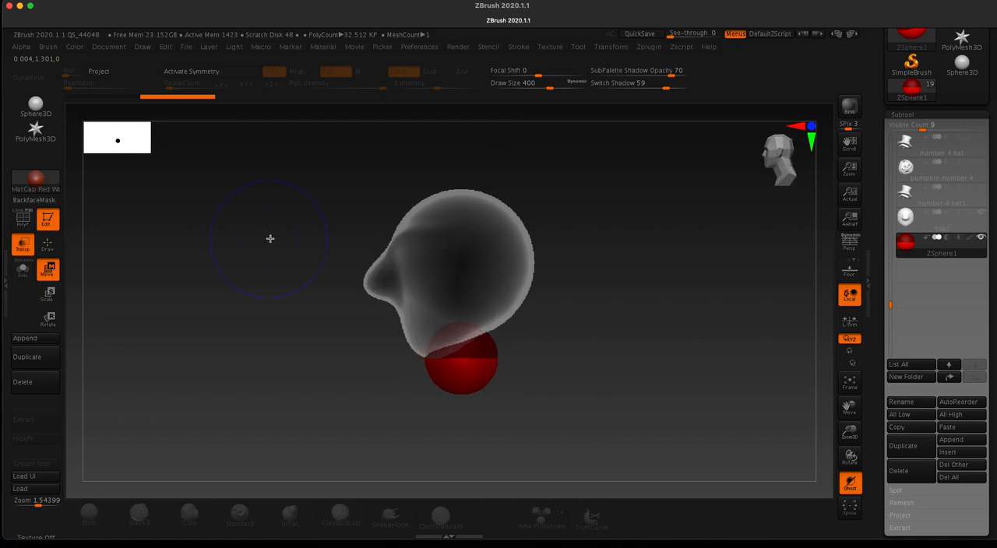
drag(442, 378, 470, 372)
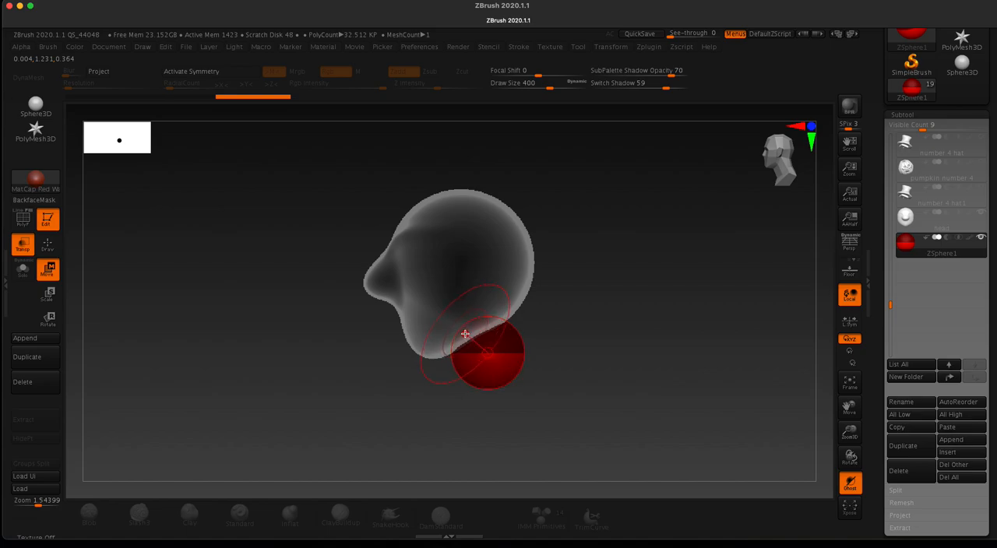
Step: Scale up the ZSphere until it is nearly as wide as the head
key(r)
key(e)
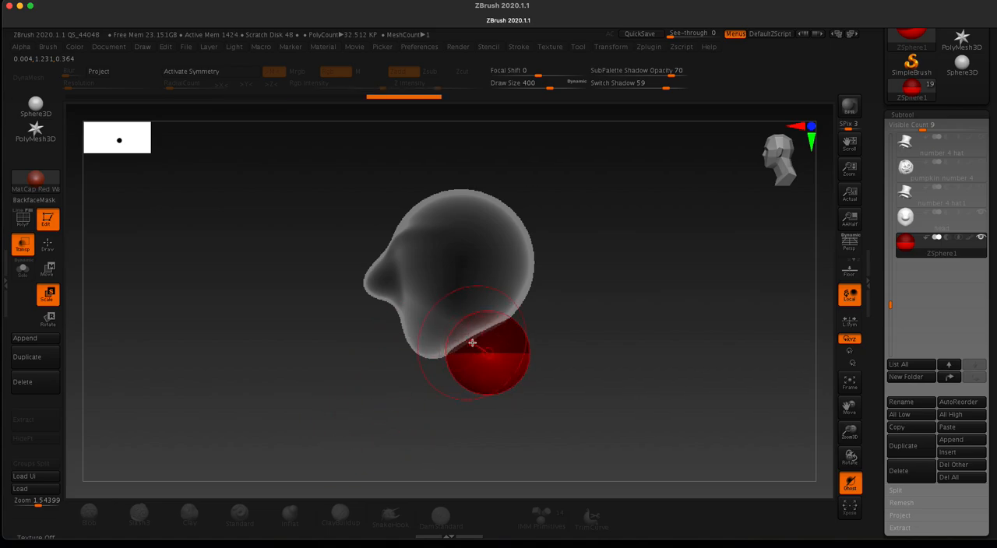
drag(455, 325, 525, 443)
drag(505, 357, 646, 462)
drag(503, 363, 665, 445)
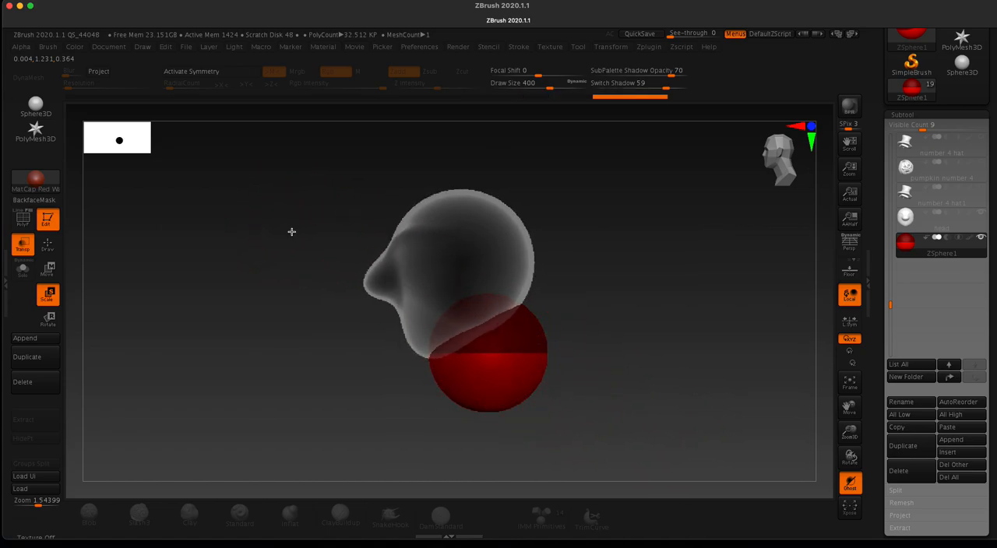
drag(506, 362, 573, 396)
Step: Lower the enlarged ZSphere from the front view so only its top overlaps the chin
drag(253, 251, 295, 261)
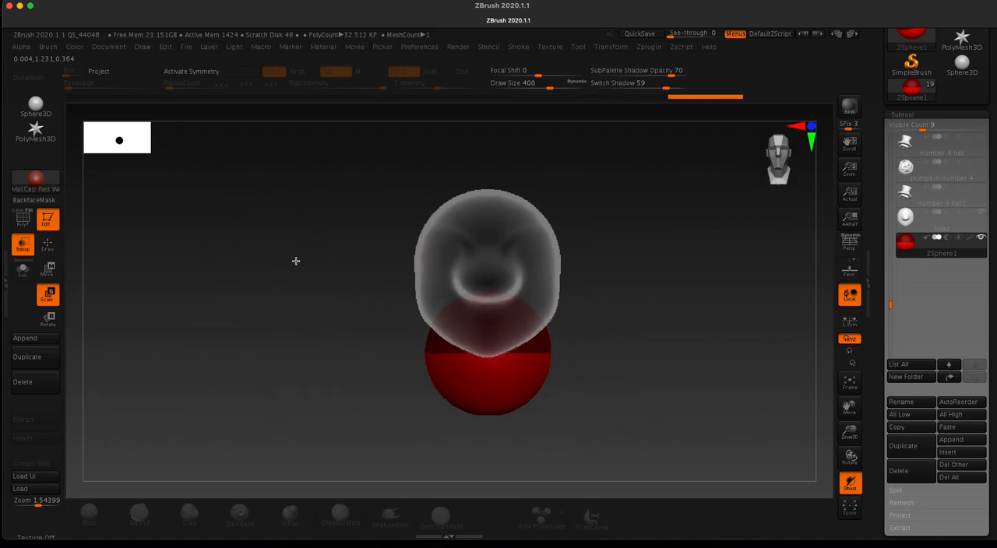
alt+drag(344, 362, 332, 298)
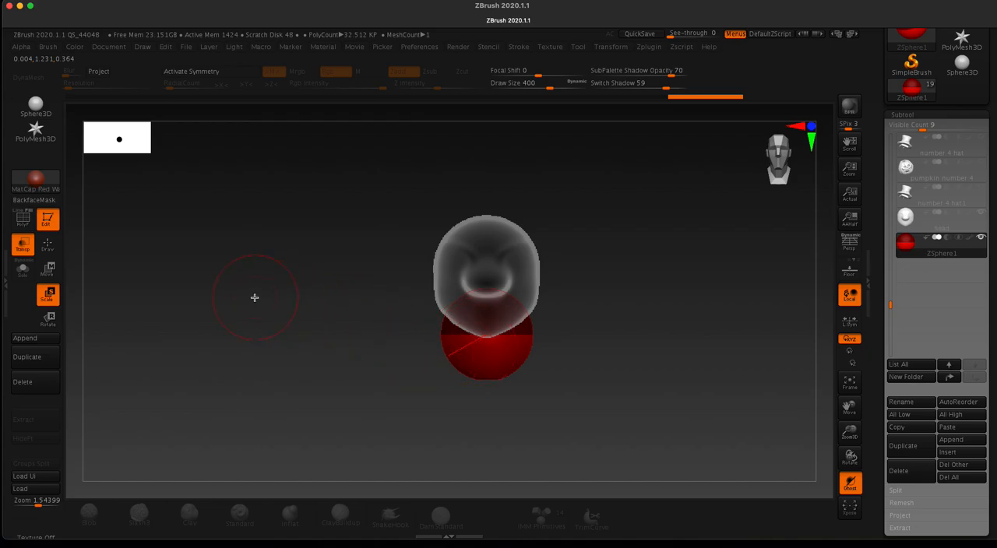
key(w)
drag(485, 359, 484, 381)
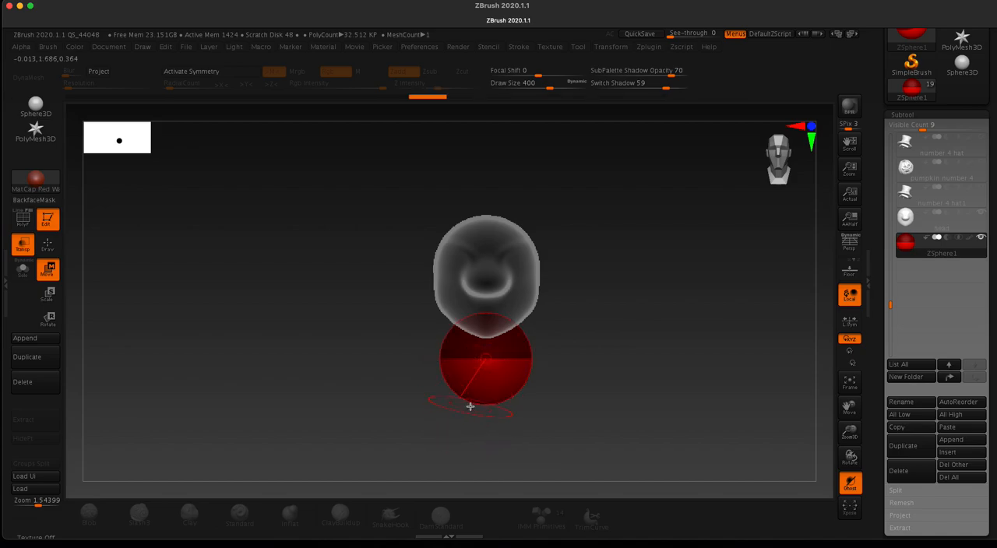
Step: Turn off transparency and draw a small neck ZSphere on the upper back of the body ZSphere, on its centre line
key(q)
mouse_move(423, 336)
mouse_down()
mouse_move(311, 297)
mouse_move(335, 291)
mouse_up()
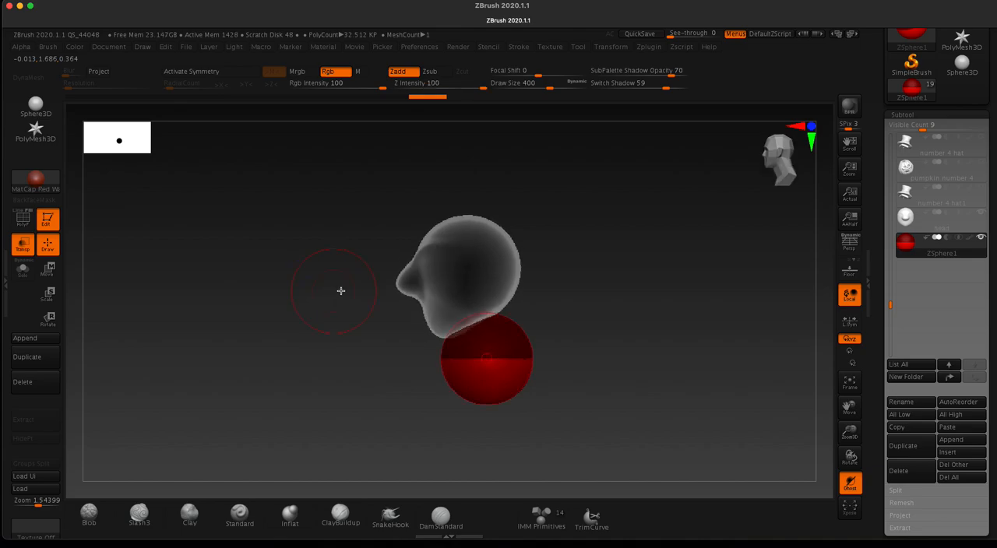
click(23, 244)
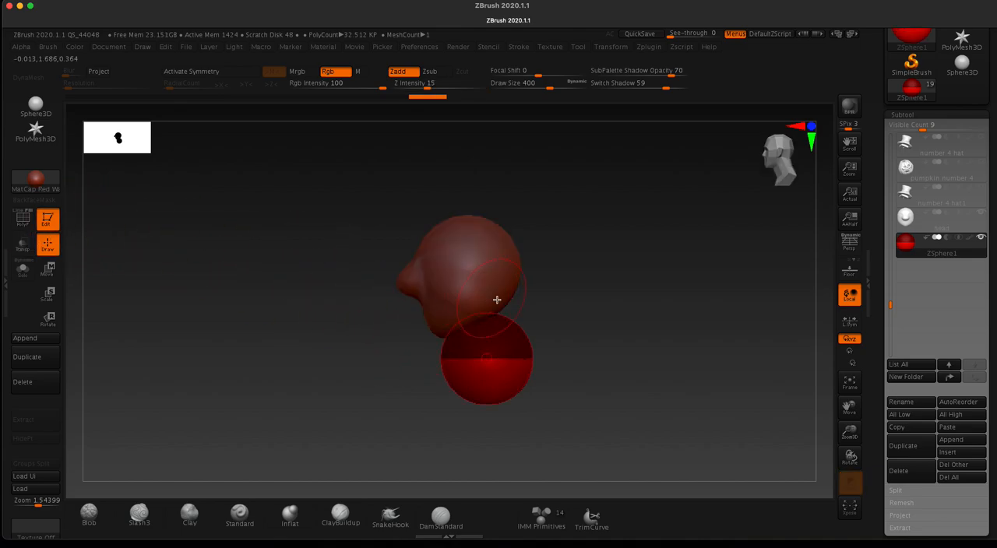
drag(385, 201, 342, 201)
drag(487, 317, 488, 309)
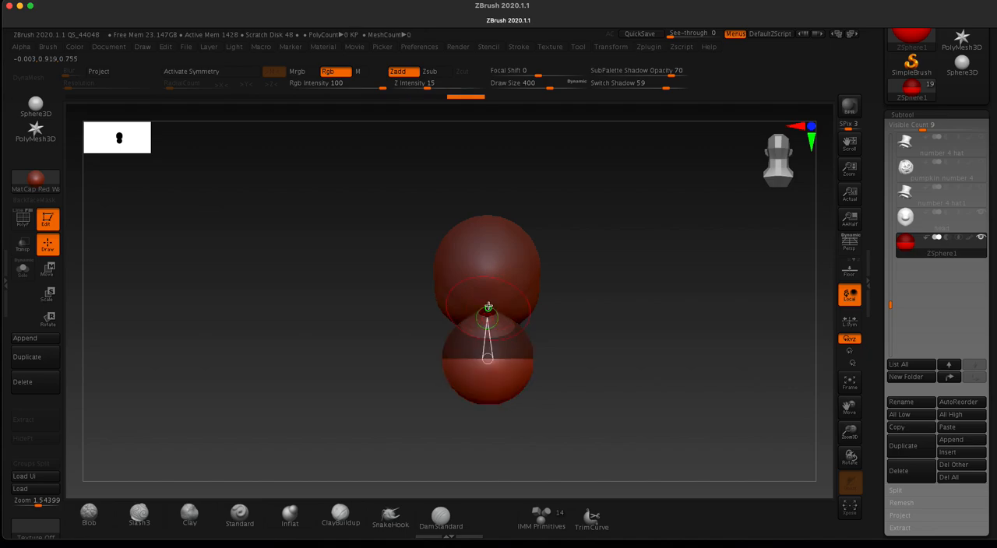
Step: Move the small neck ZSphere up into the back of the head to form the neck
drag(283, 189, 334, 212)
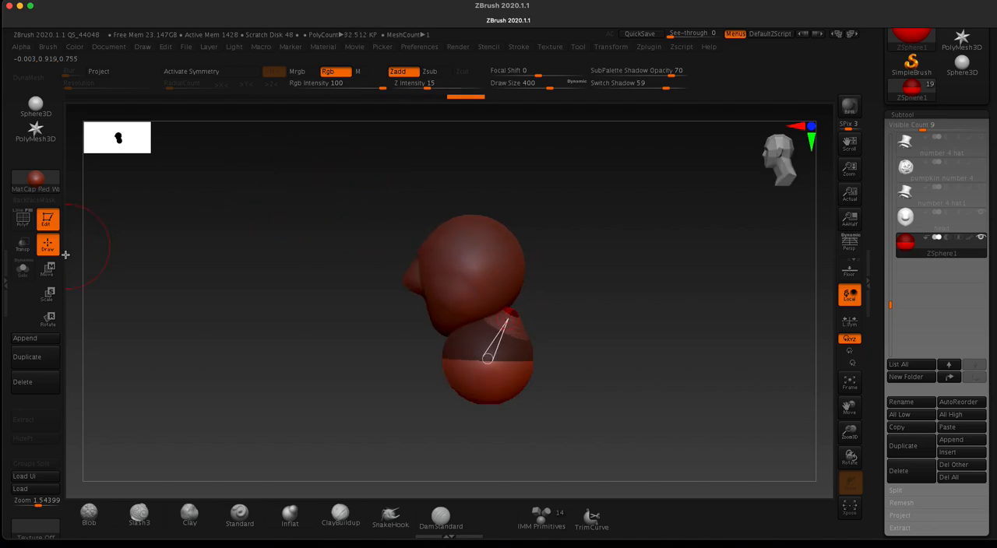
click(48, 269)
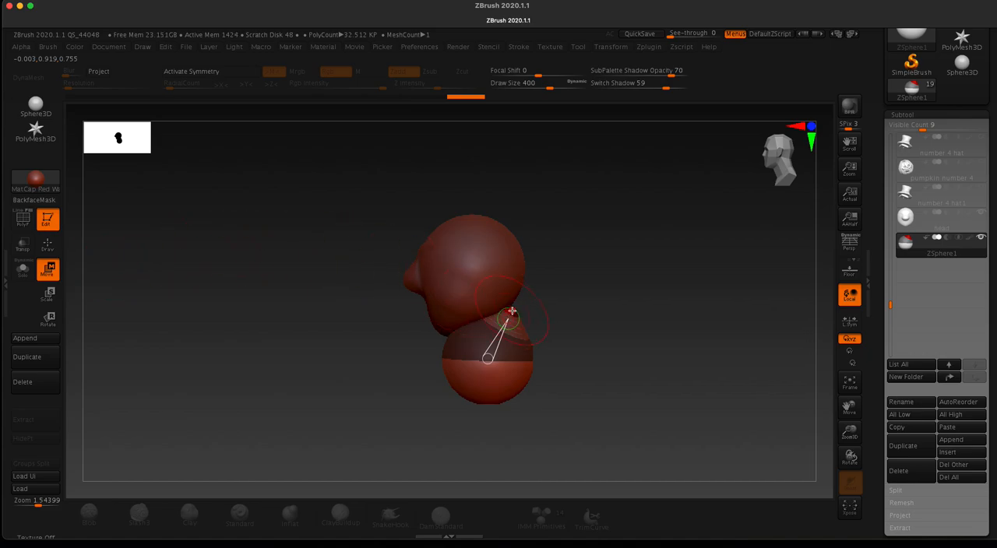
drag(511, 311, 503, 271)
Step: Draw a new ZSphere on the underside of the body ZSphere to start the lower torso
drag(319, 316, 345, 313)
mouse_move(389, 361)
mouse_down()
mouse_move(360, 327)
mouse_move(368, 246)
mouse_up()
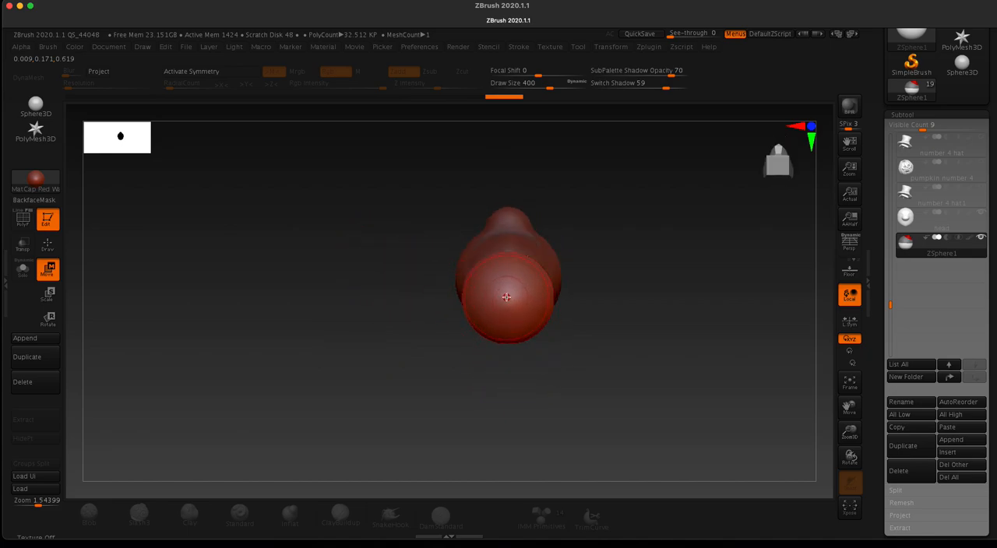
drag(506, 299, 505, 290)
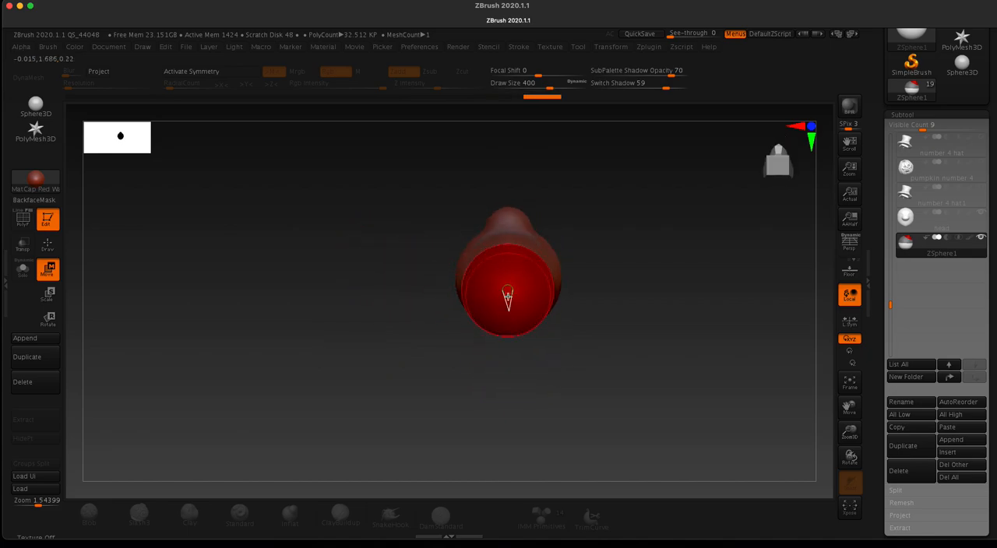
key(ctrl+z)
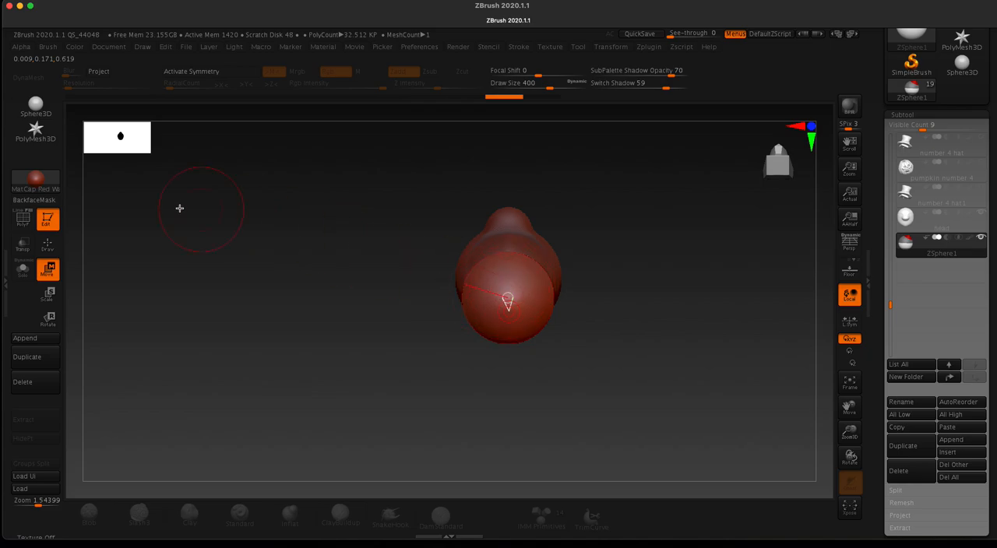
click(48, 245)
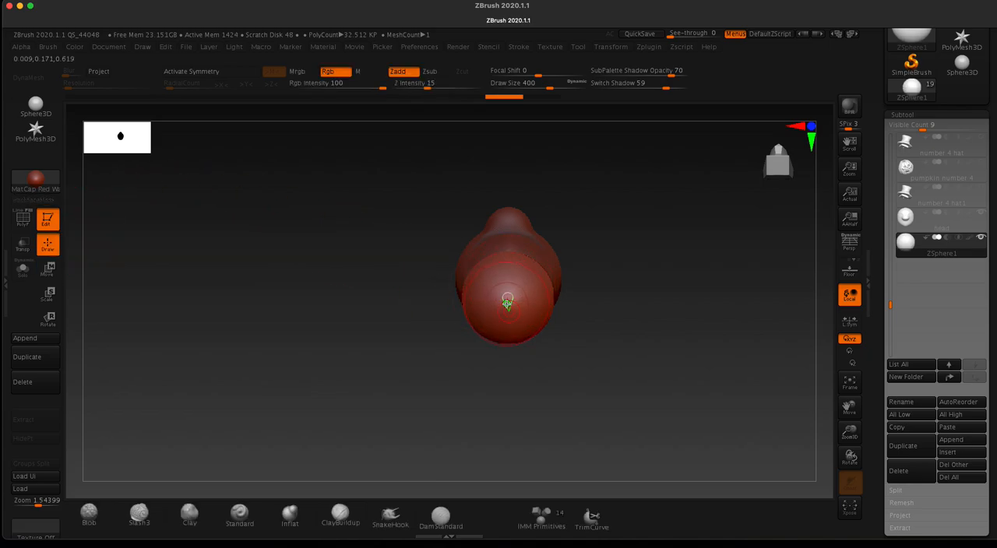
drag(507, 299, 505, 334)
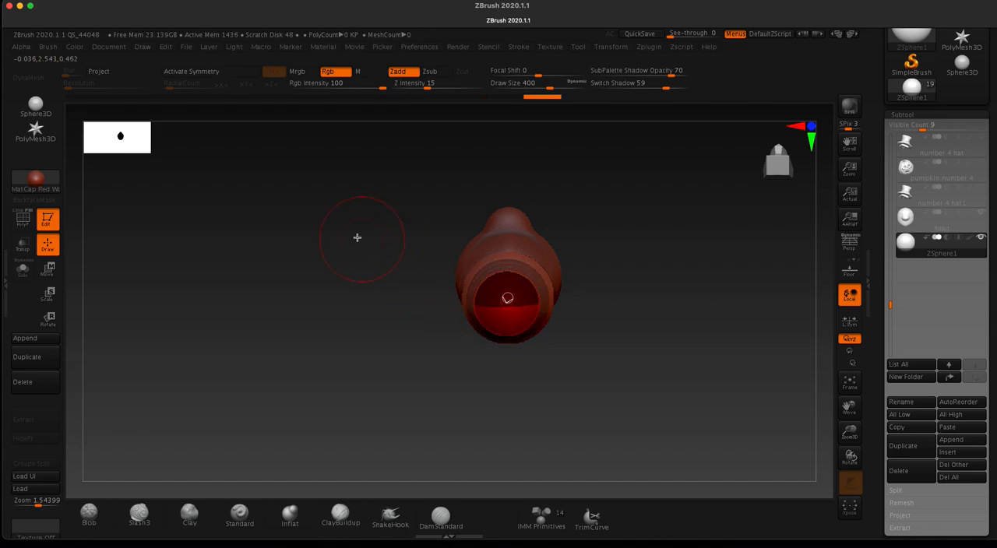
Step: Pull the bottom ZSphere straight down to lengthen the torso and nudge it toward the body's centre line
drag(338, 275, 339, 360)
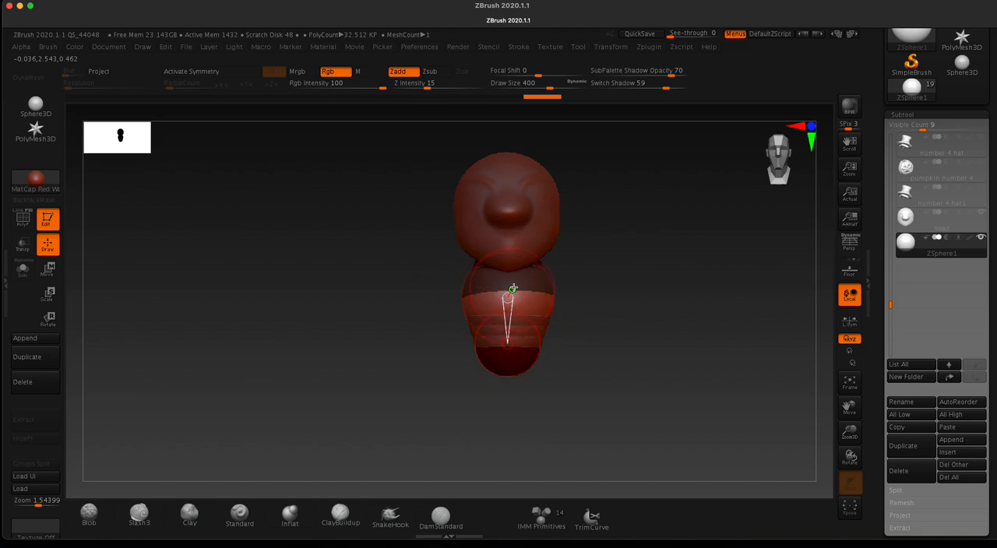
click(59, 270)
drag(506, 369, 509, 411)
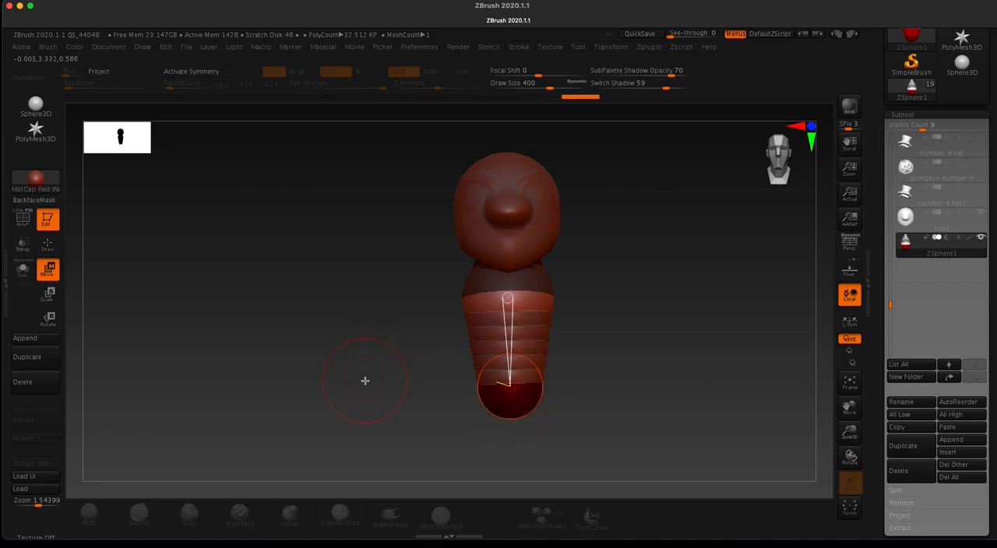
alt+drag(359, 376, 354, 308)
alt+drag(378, 341, 313, 305)
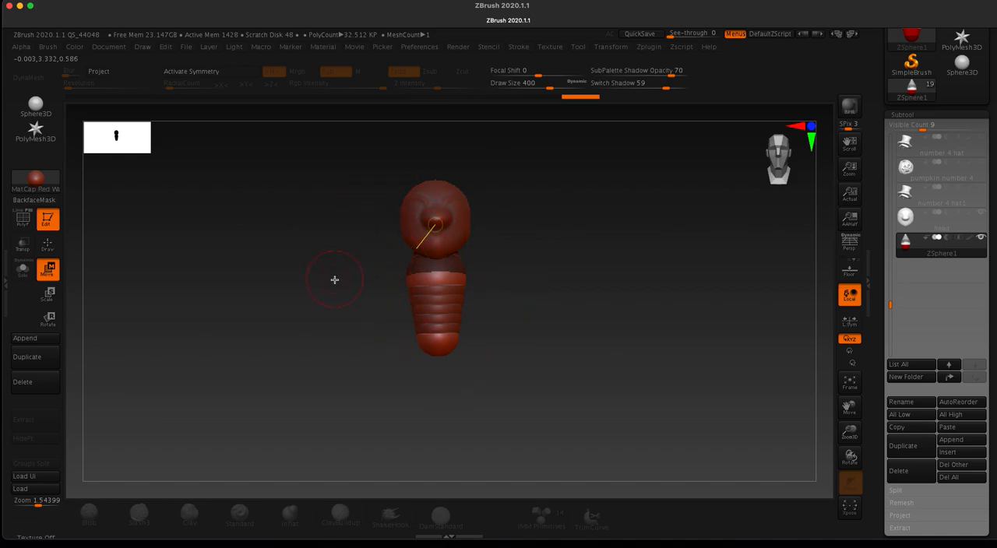
drag(433, 346, 431, 347)
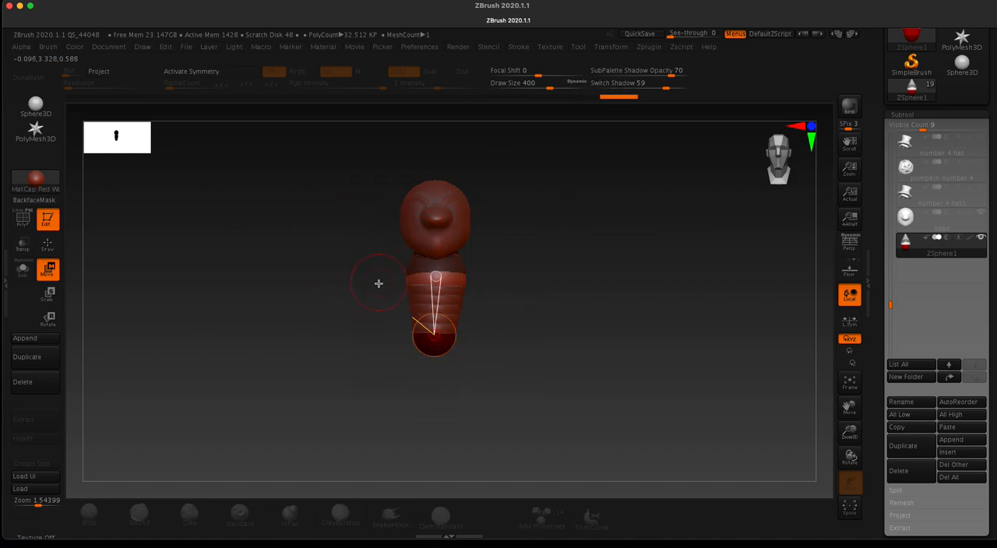
drag(430, 346, 431, 346)
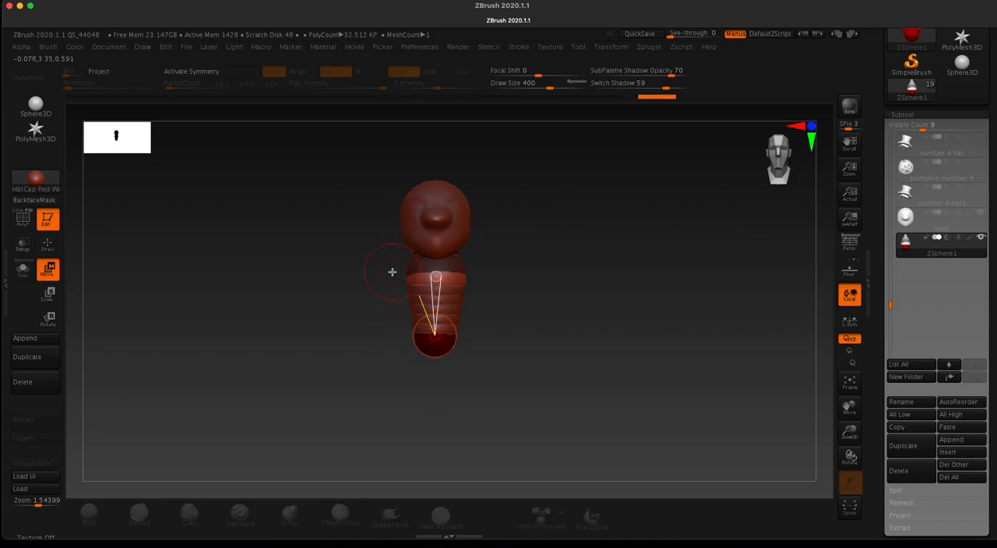
Step: Turn on X symmetry and draw a mirrored pair of shoulder ZSpheres on the sides of the upper body ZSphere
key(x)
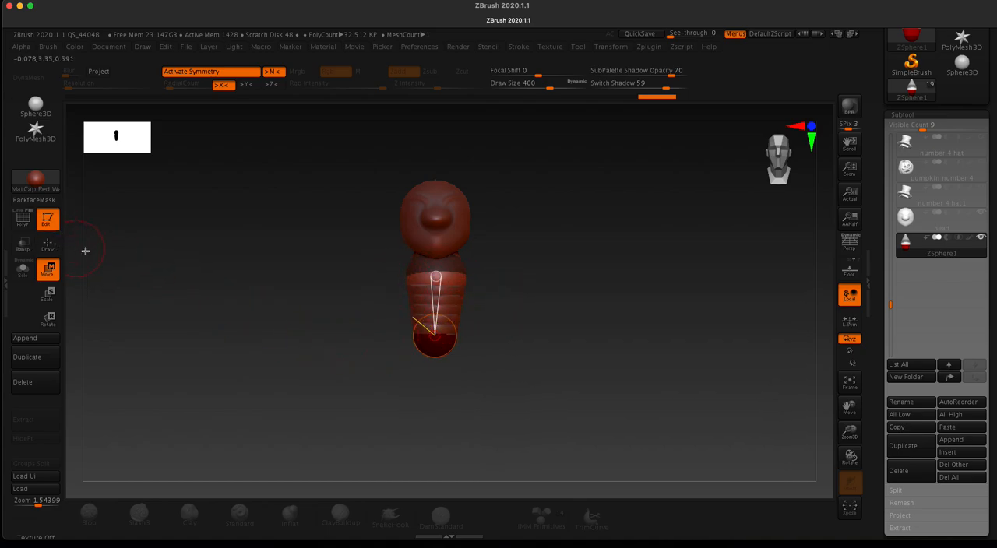
key(q)
drag(358, 266, 378, 273)
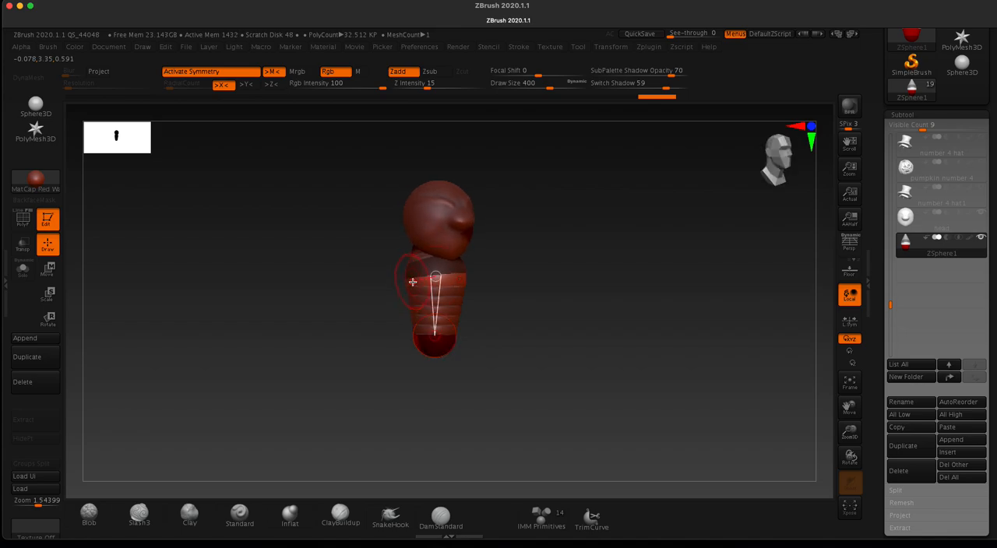
key(a)
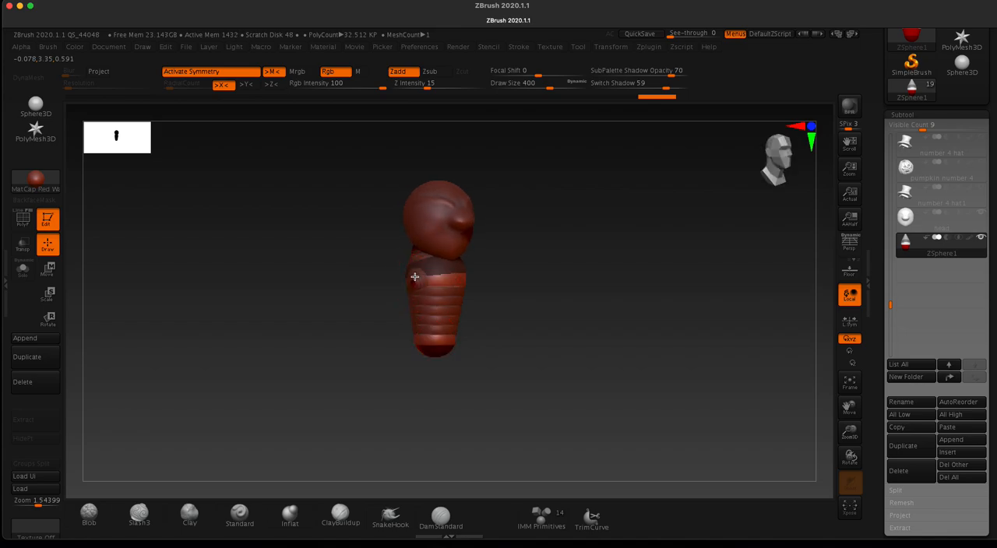
drag(415, 272, 417, 269)
key(a)
shift+drag(307, 214, 266, 210)
key(a)
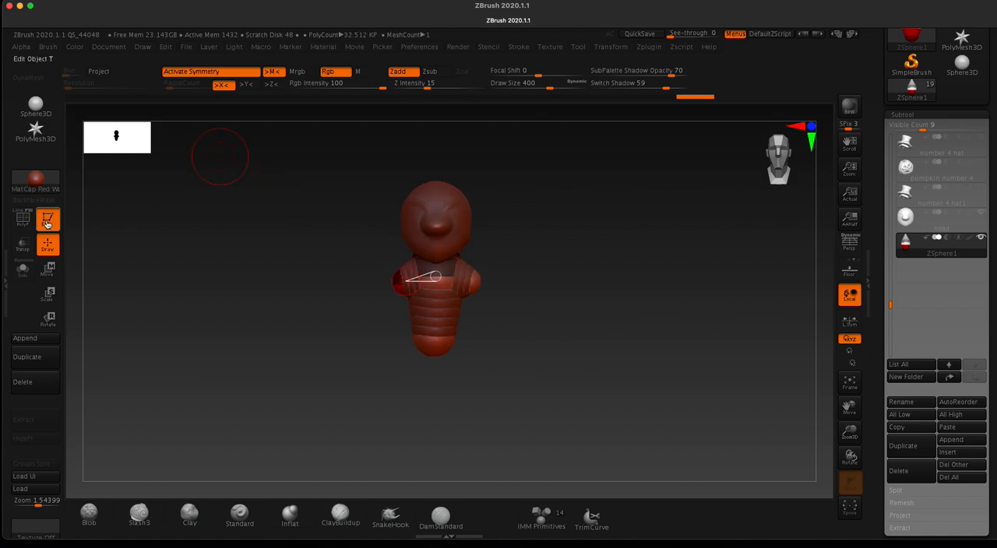
Step: Move the mirrored shoulder ZSpheres a little outward, slightly upward and toward the back of the torso
click(52, 270)
drag(394, 280, 307, 294)
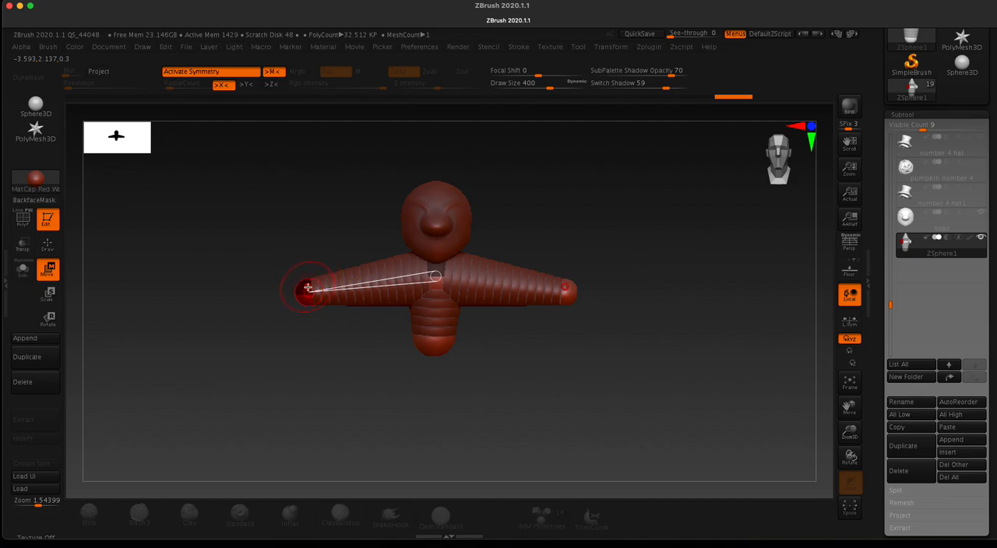
key(super+z)
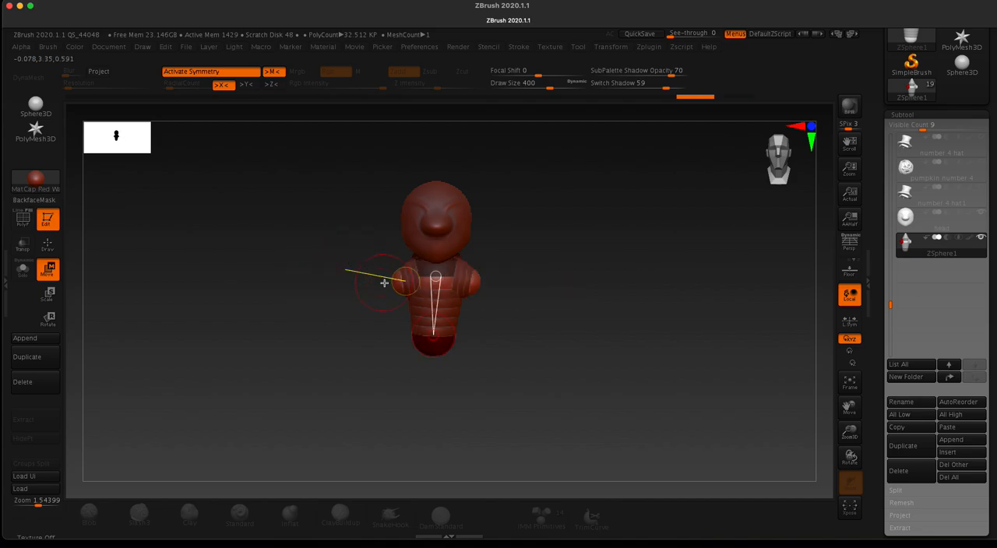
drag(397, 283, 386, 275)
mouse_move(280, 247)
mouse_down()
mouse_move(386, 270)
mouse_move(301, 256)
mouse_up()
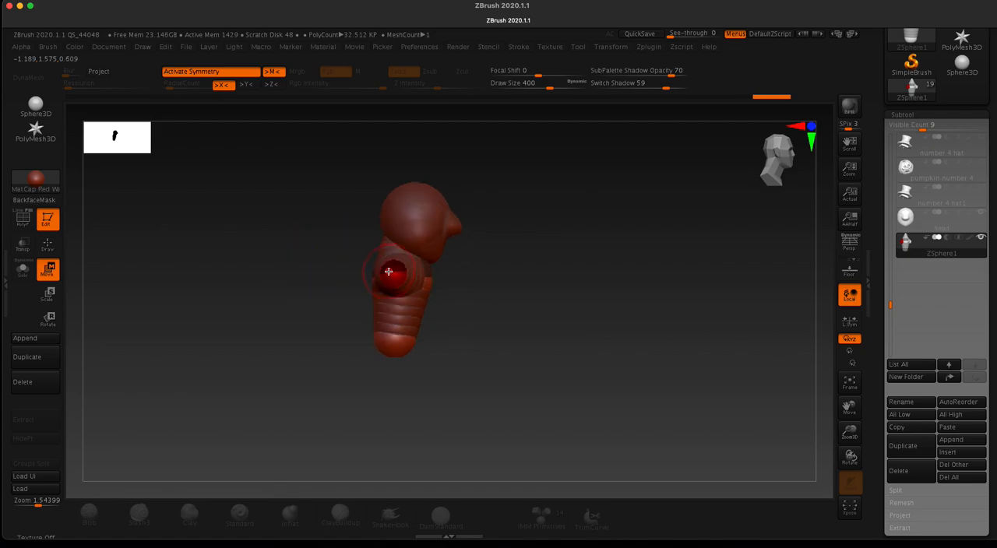
drag(380, 270, 377, 270)
Step: Draw a smaller mirrored ZSphere on the outer end of each shoulder to start the arms
mouse_move(296, 241)
mouse_down()
mouse_move(267, 246)
mouse_move(365, 250)
mouse_move(347, 251)
mouse_up()
alt+drag(280, 293, 427, 289)
key(q)
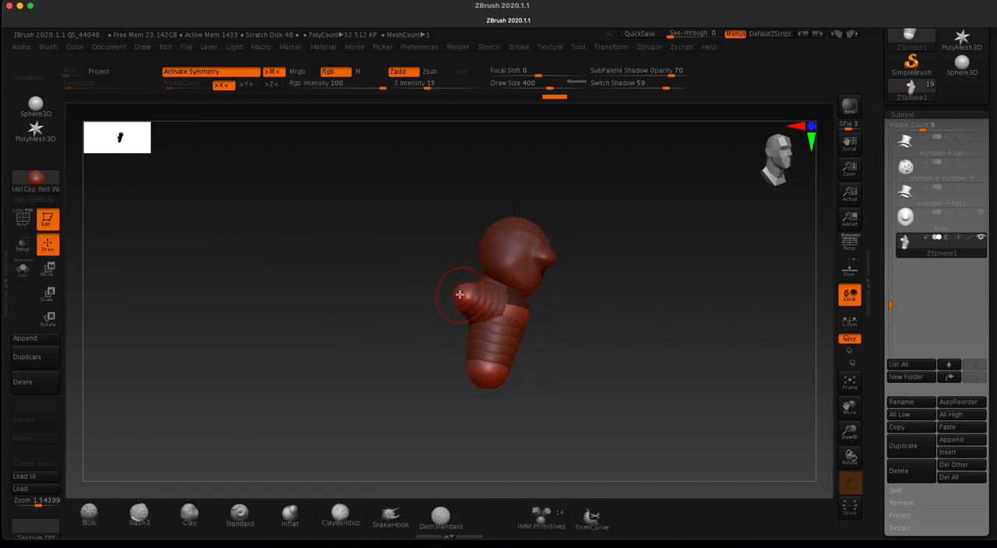
alt+drag(382, 290, 407, 441)
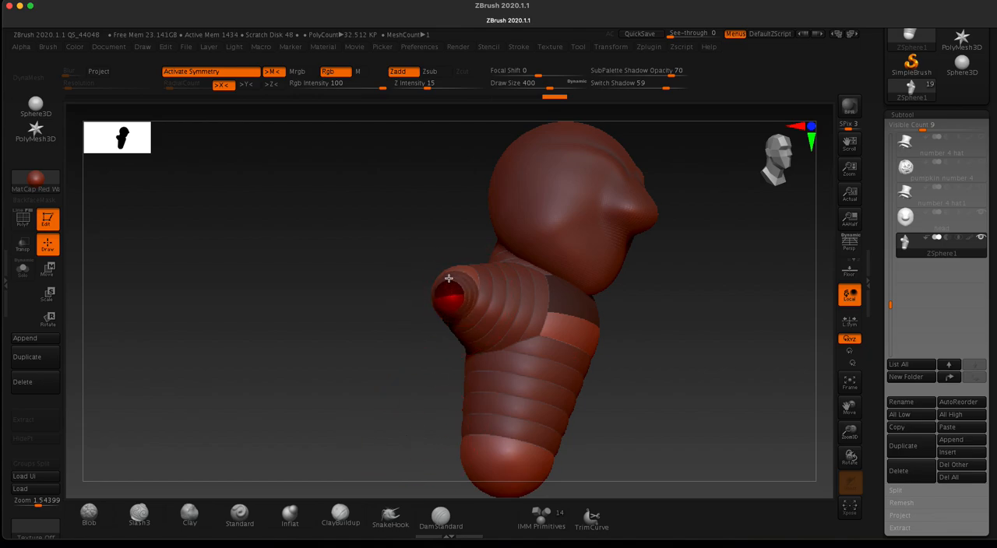
drag(385, 227, 332, 247)
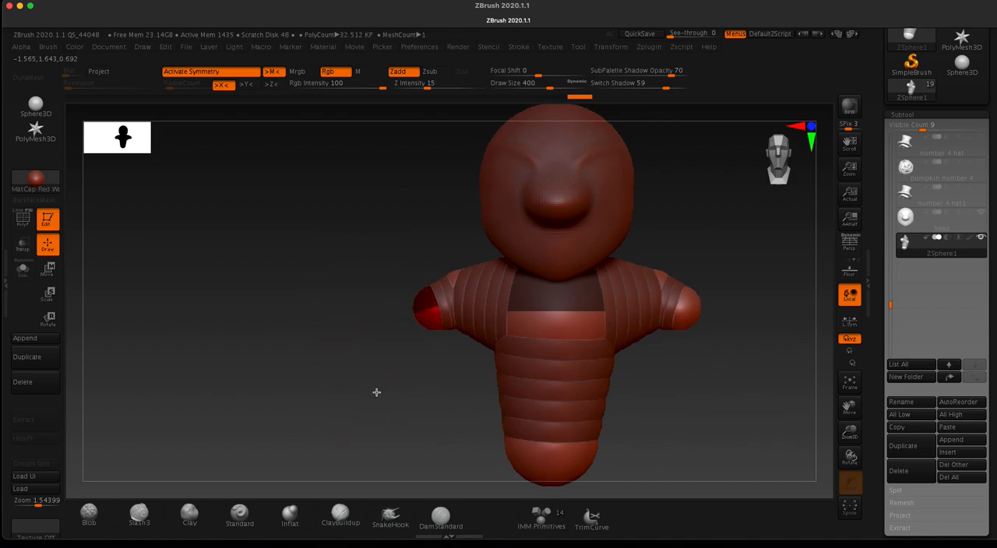
alt+drag(376, 392, 390, 259)
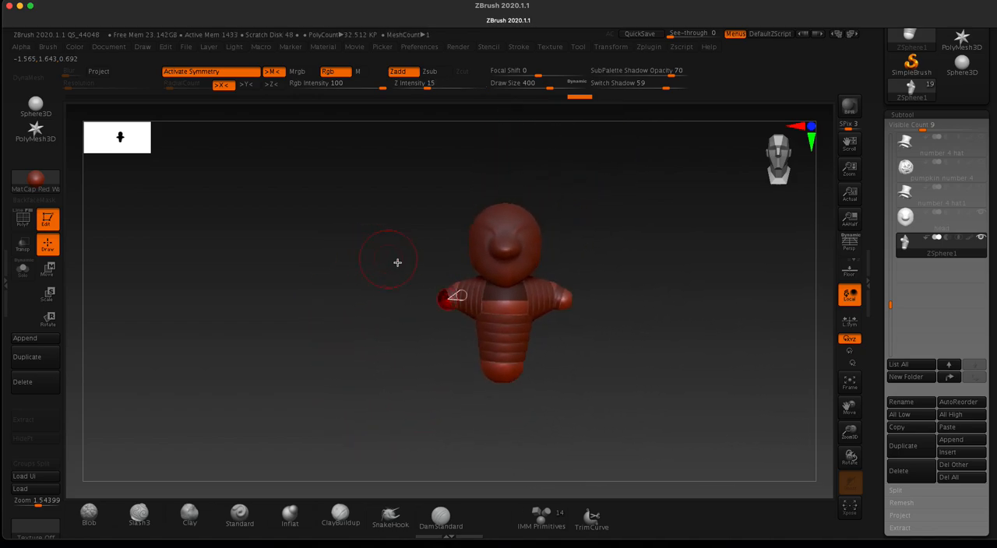
key(w)
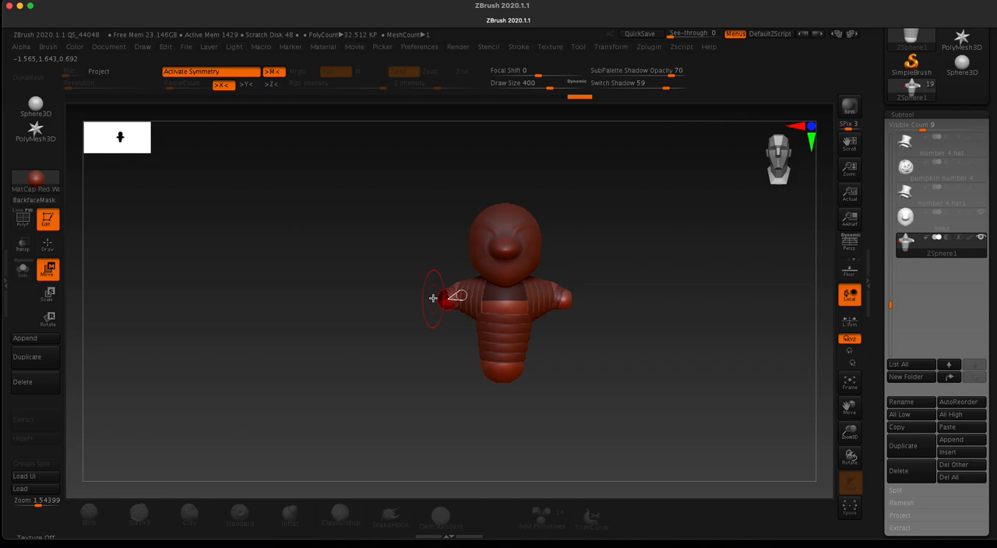
mouse_move(442, 300)
mouse_down()
mouse_move(413, 315)
mouse_move(441, 289)
mouse_move(381, 340)
mouse_move(364, 374)
mouse_move(371, 400)
mouse_up()
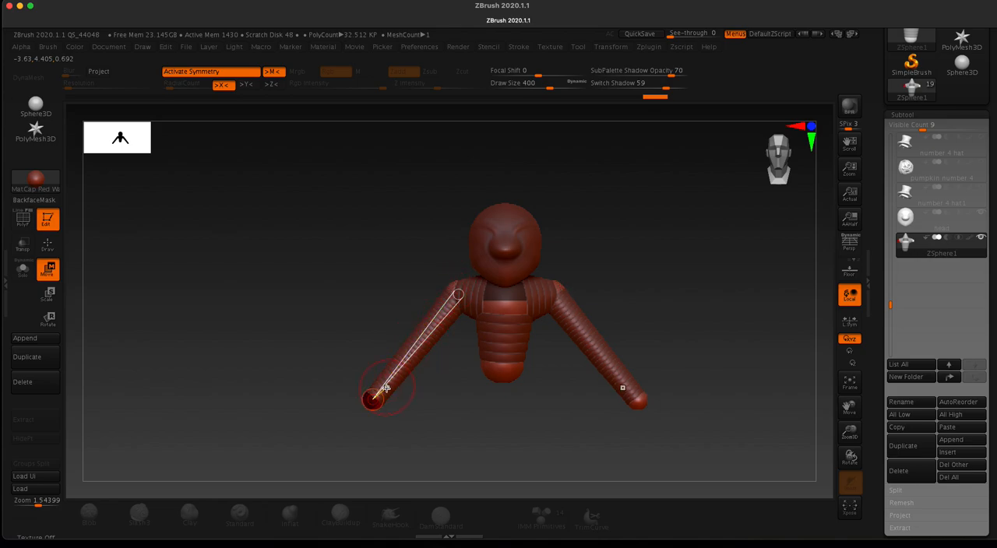
key(super+z)
key(super+z)
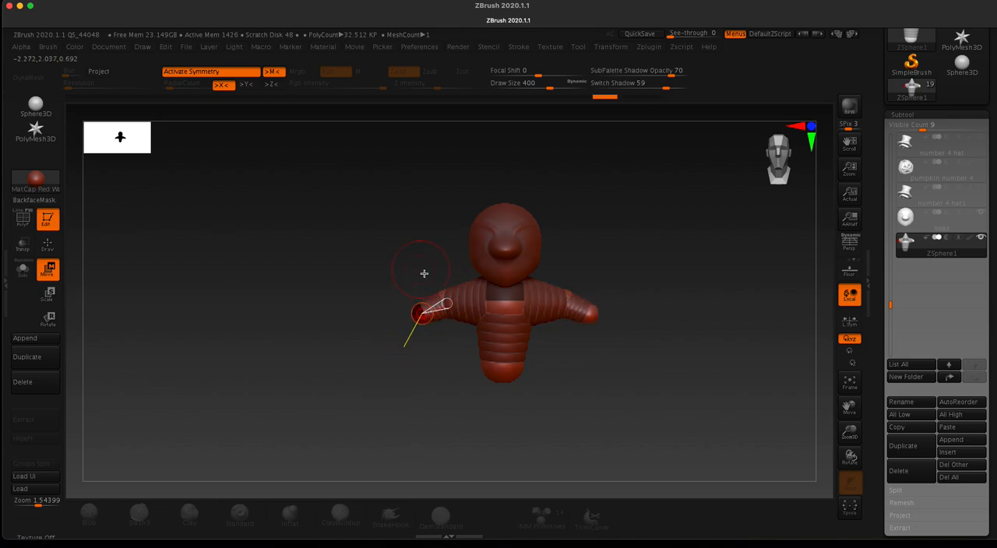
key(super+z)
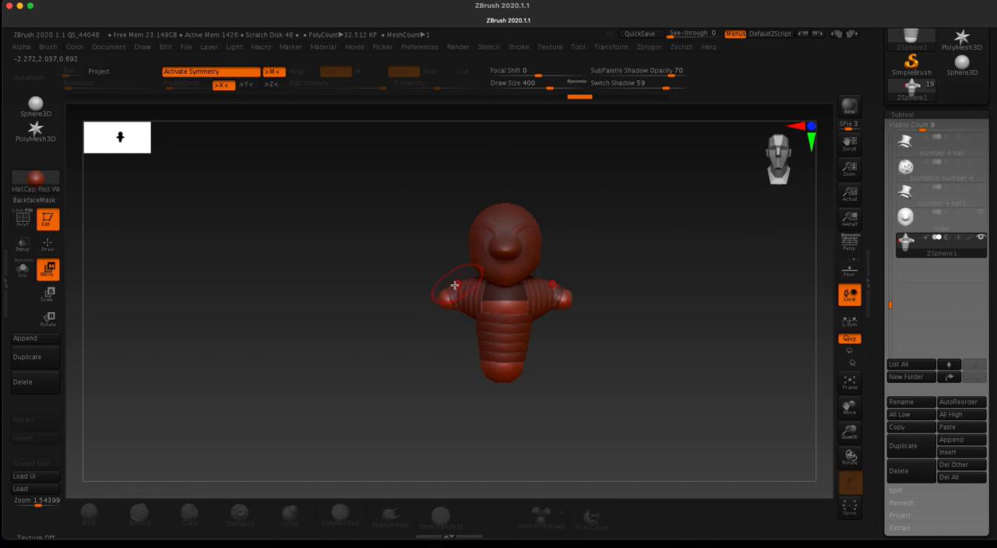
Step: Set the draw size to 177 and pull the mirrored arm-end ZSpheres outward and down to lengthen both arms
alt+drag(328, 245, 387, 410)
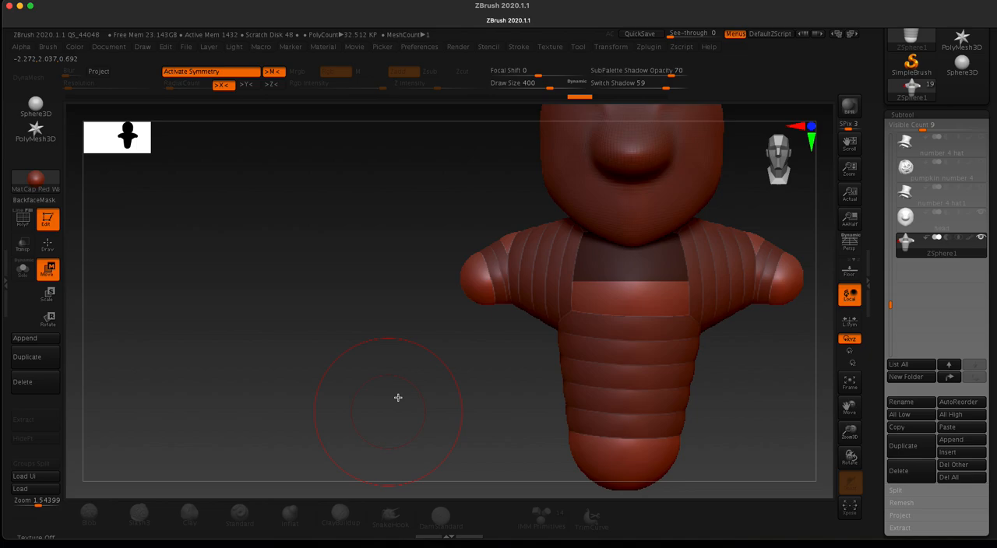
mouse_move(515, 245)
mouse_down()
mouse_move(511, 230)
mouse_move(515, 254)
mouse_move(509, 229)
mouse_move(509, 245)
mouse_up()
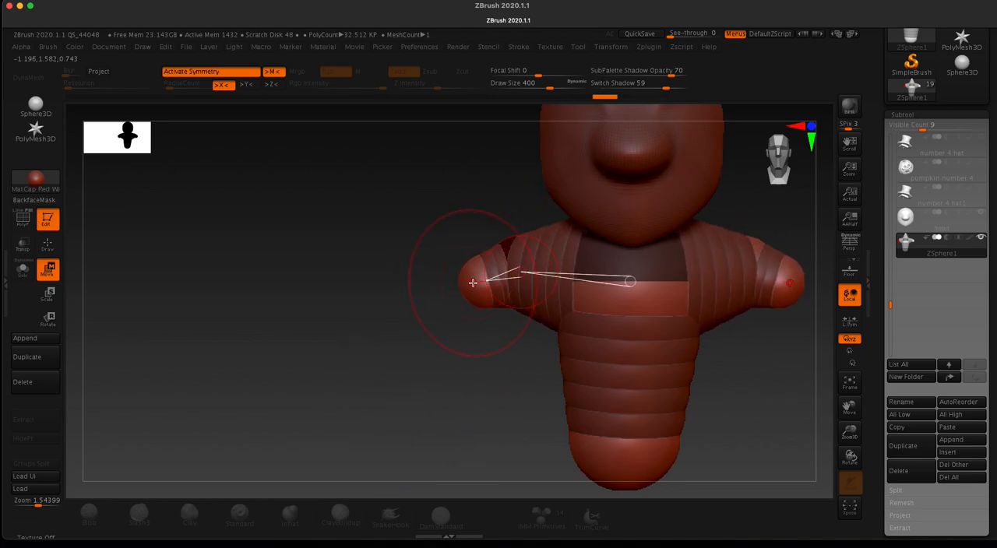
mouse_move(339, 234)
mouse_down()
mouse_move(330, 244)
mouse_move(340, 243)
mouse_up()
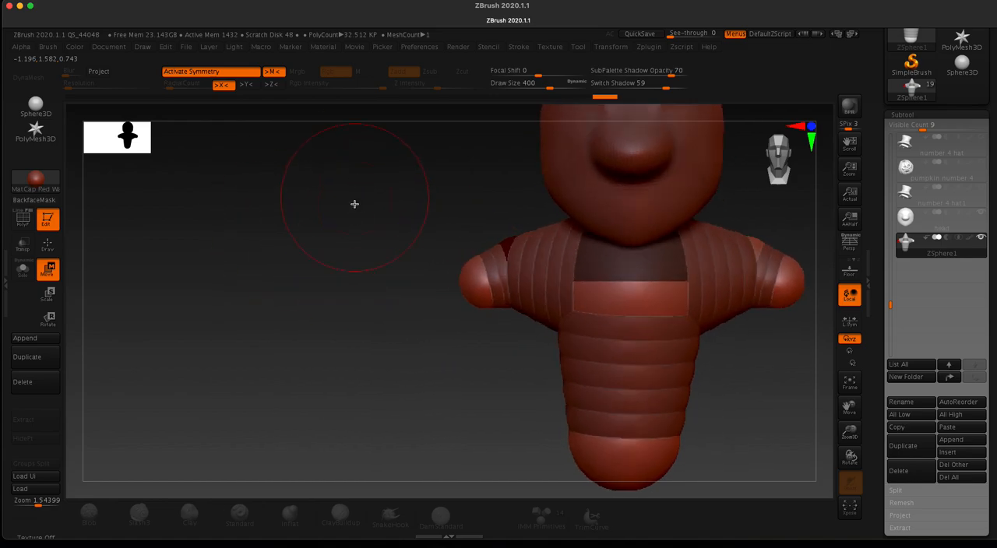
key(s)
drag(394, 259, 374, 260)
mouse_move(472, 285)
mouse_down()
mouse_move(425, 293)
mouse_move(349, 331)
mouse_move(318, 363)
mouse_move(325, 356)
mouse_up()
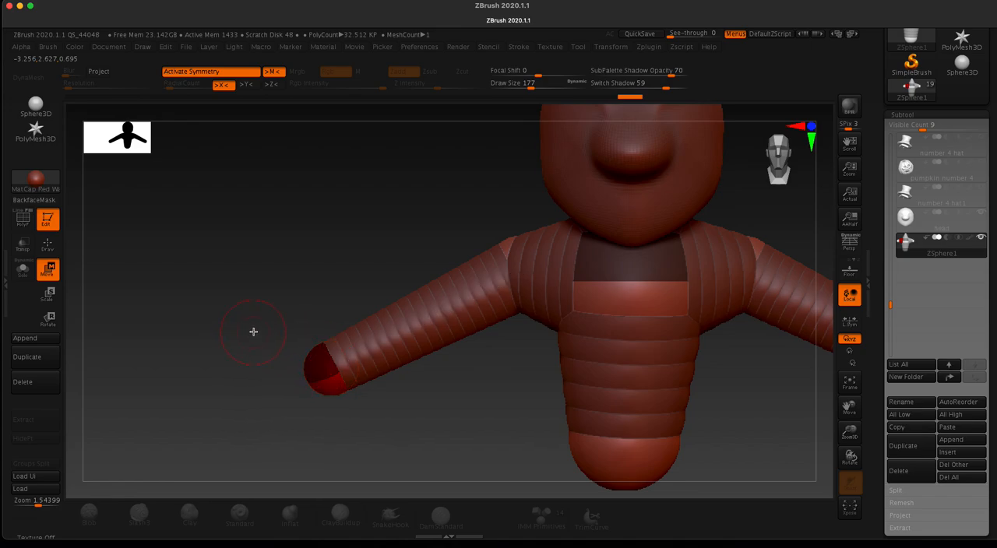
key(f)
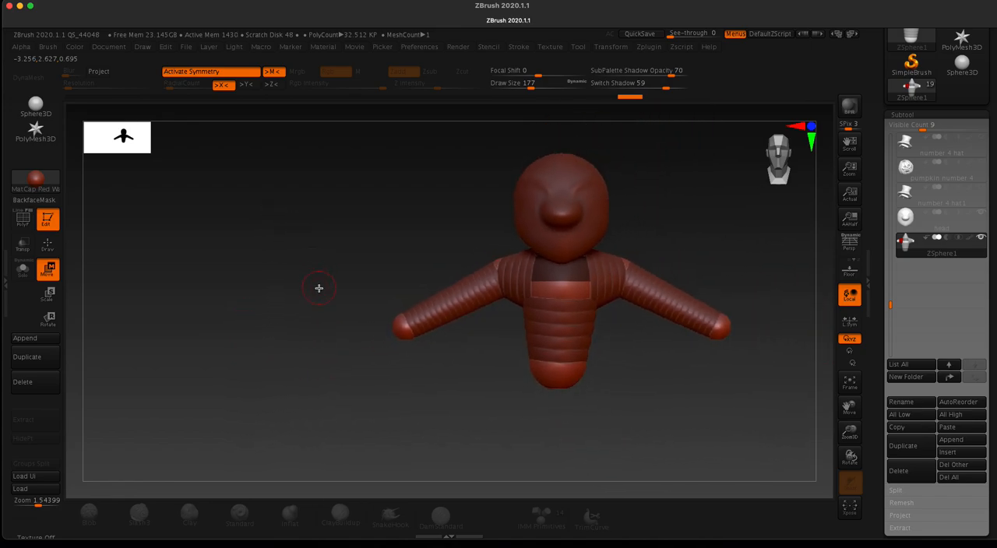
alt+drag(320, 288, 225, 261)
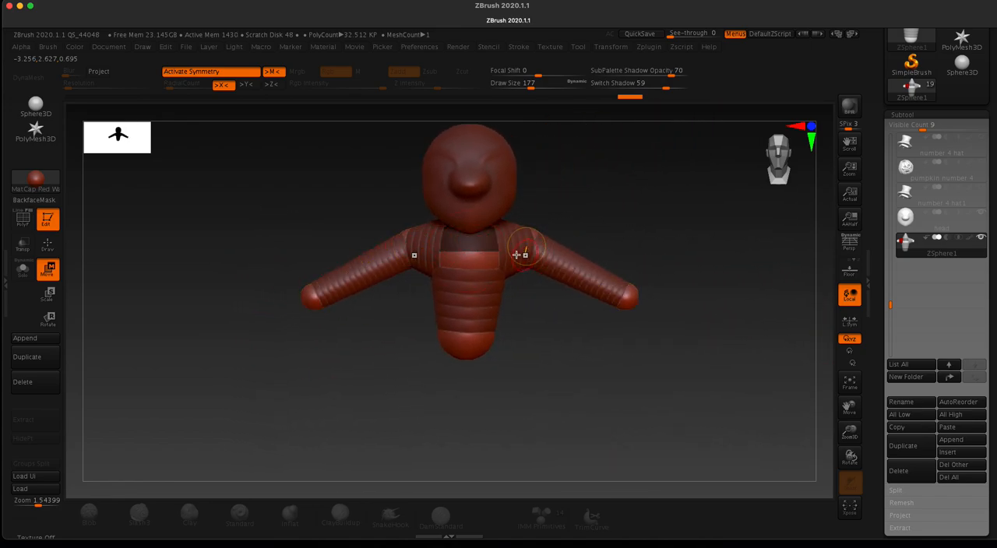
mouse_move(284, 245)
mouse_down()
mouse_move(312, 260)
mouse_move(331, 311)
mouse_move(267, 379)
mouse_move(285, 276)
mouse_move(245, 257)
mouse_up()
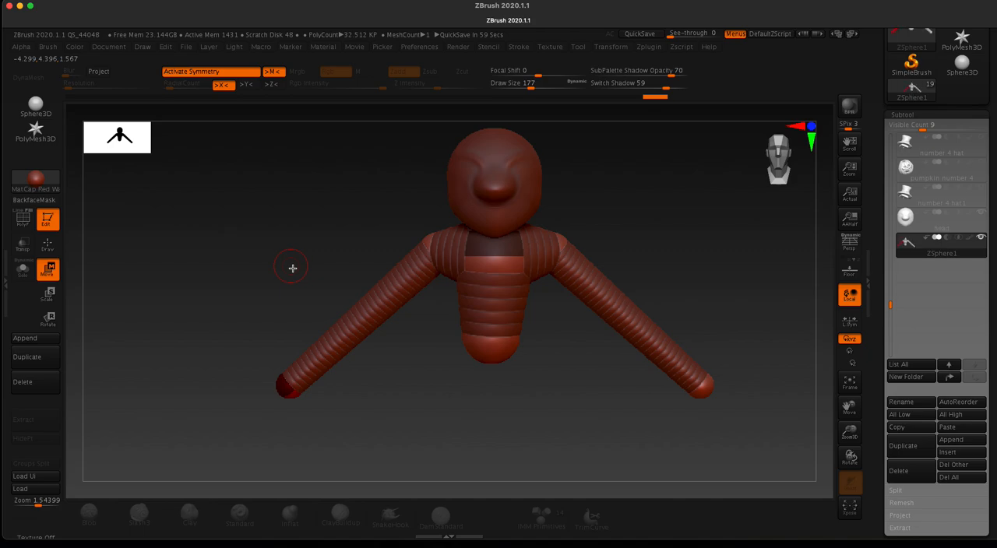
Step: Insert mirrored elbow ZSpheres midway along the arms and reposition the elbows and arm ends to bend the arms
click(55, 248)
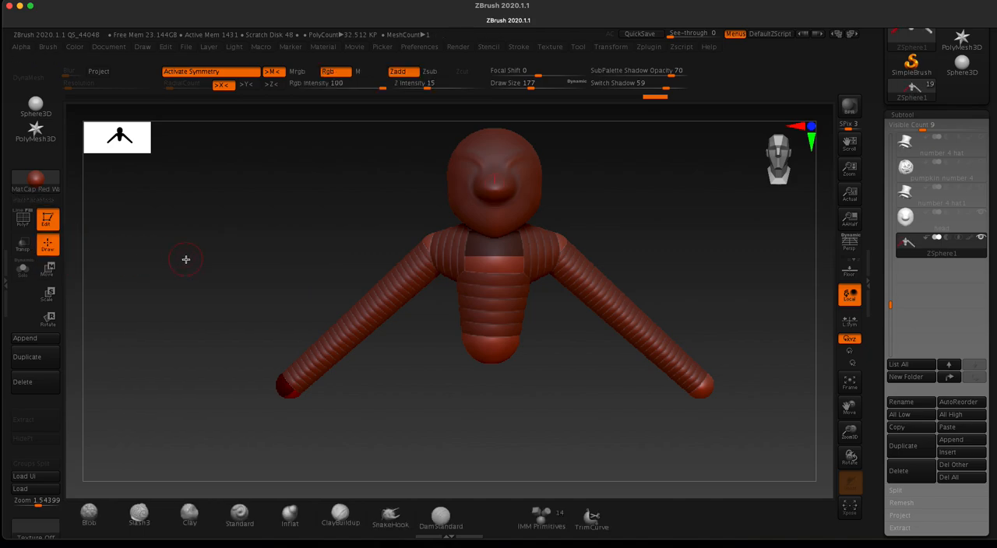
click(371, 309)
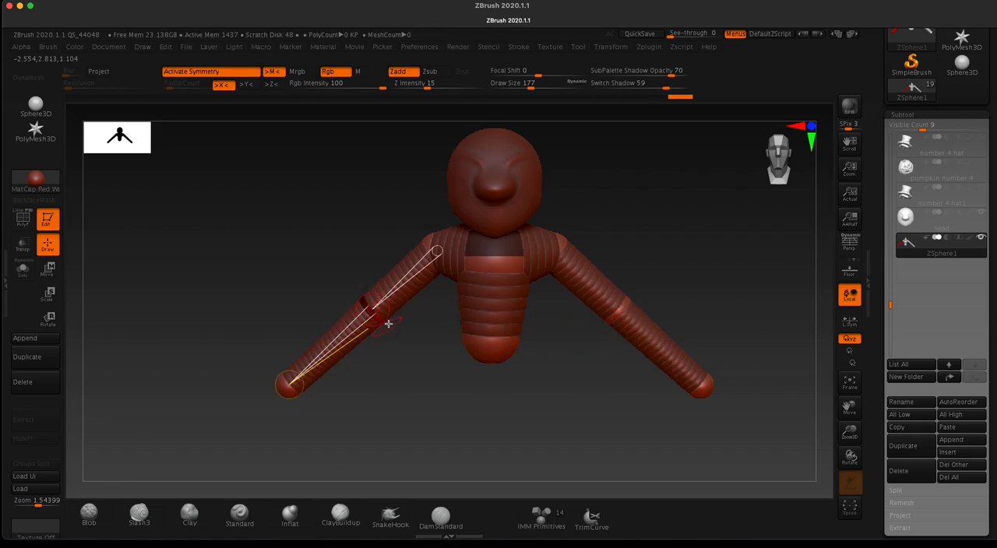
drag(232, 255, 268, 294)
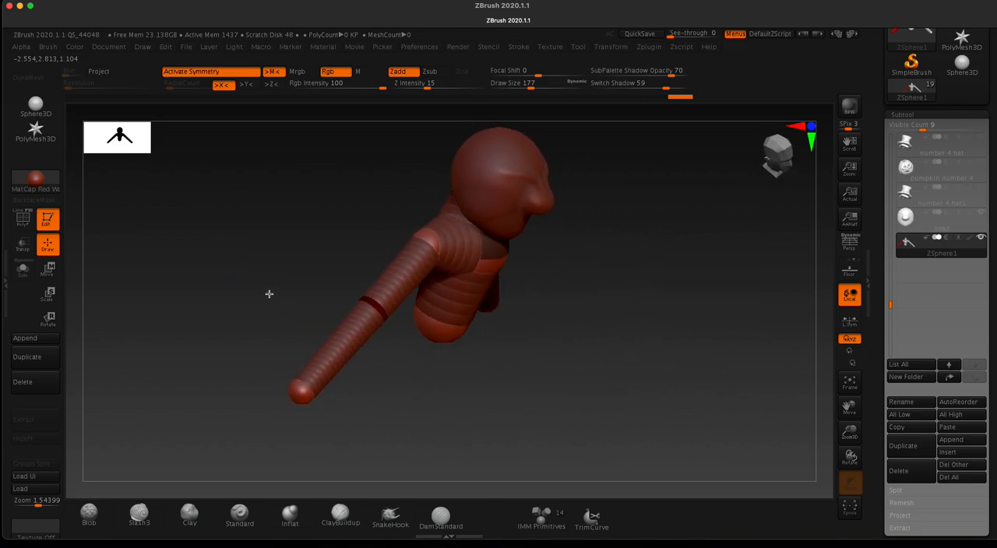
key(a)
key(w)
drag(369, 309, 335, 279)
drag(303, 392, 344, 402)
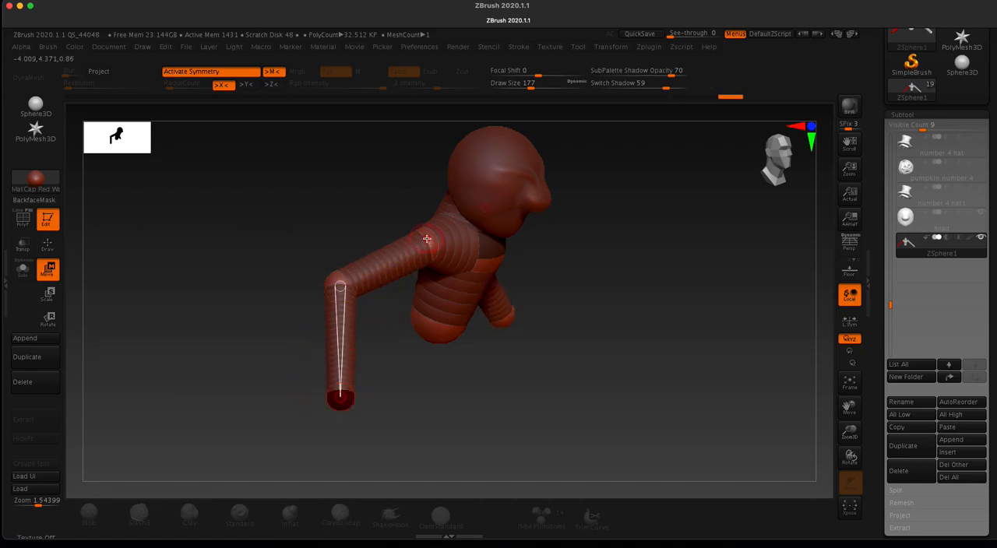
Step: Adjust the shoulder placement while checking the body from behind, and lower the bottom ZSphere to lengthen the torso
drag(338, 205, 286, 206)
drag(245, 244, 309, 298)
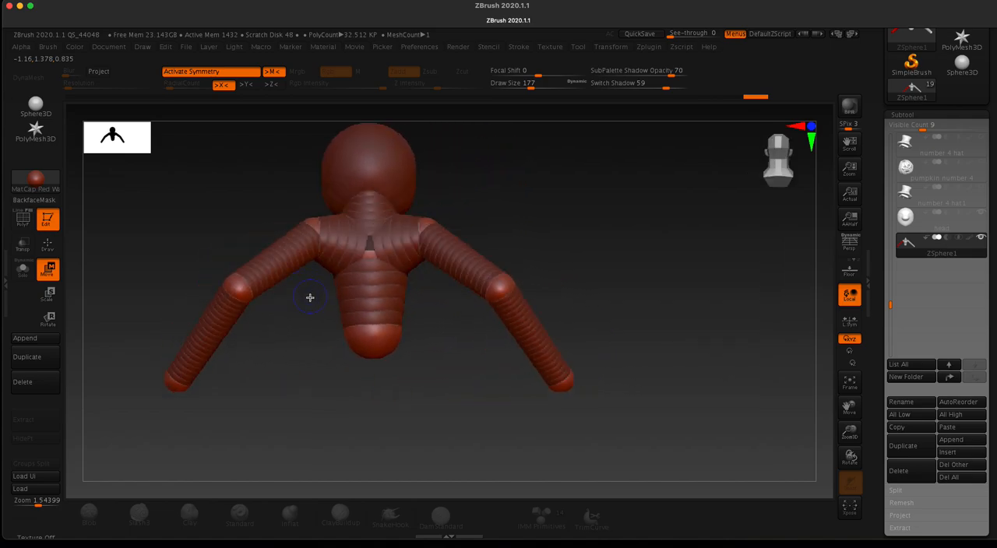
drag(314, 379, 429, 332)
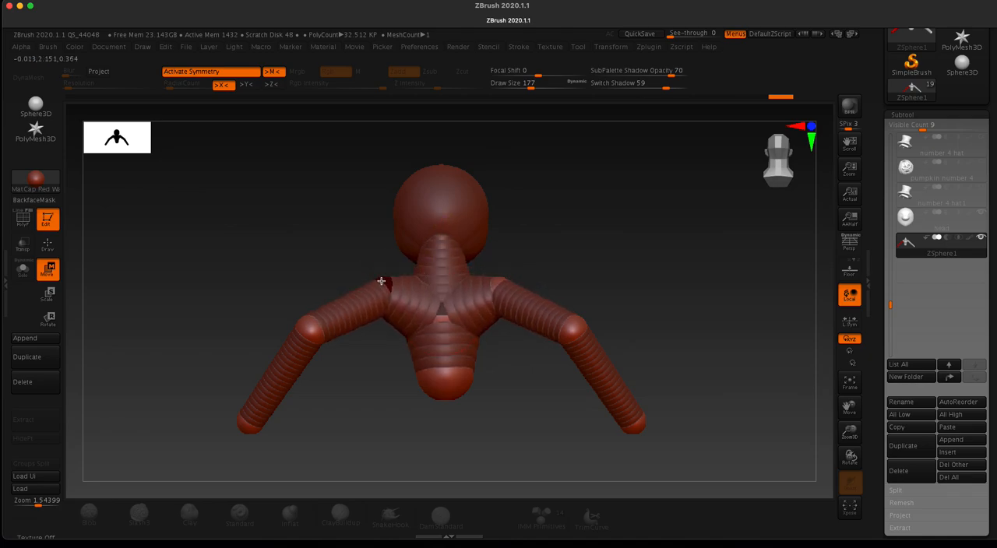
drag(319, 229, 224, 235)
mouse_move(294, 230)
mouse_down()
mouse_move(239, 234)
mouse_move(240, 250)
mouse_move(319, 239)
mouse_move(283, 239)
mouse_up()
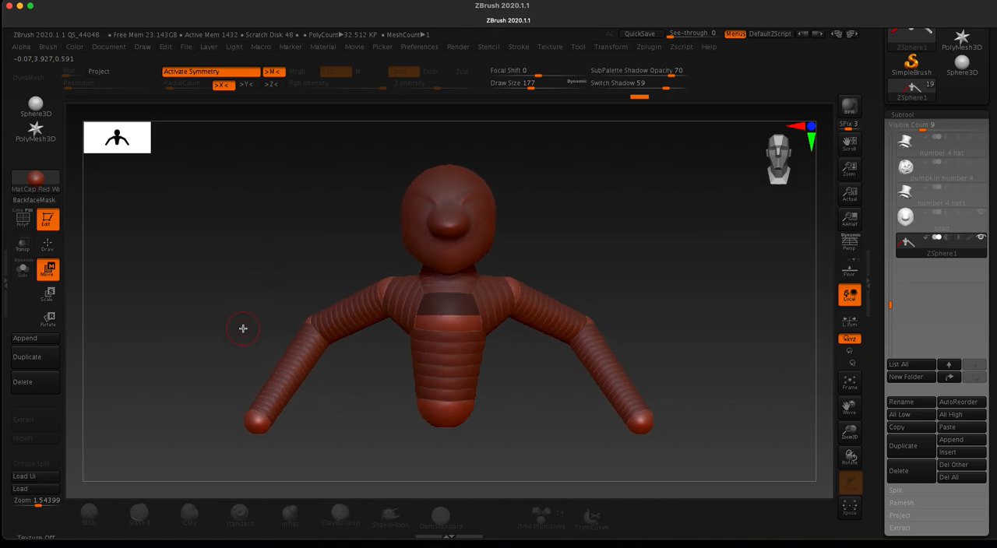
drag(243, 328, 245, 285)
drag(294, 345, 323, 254)
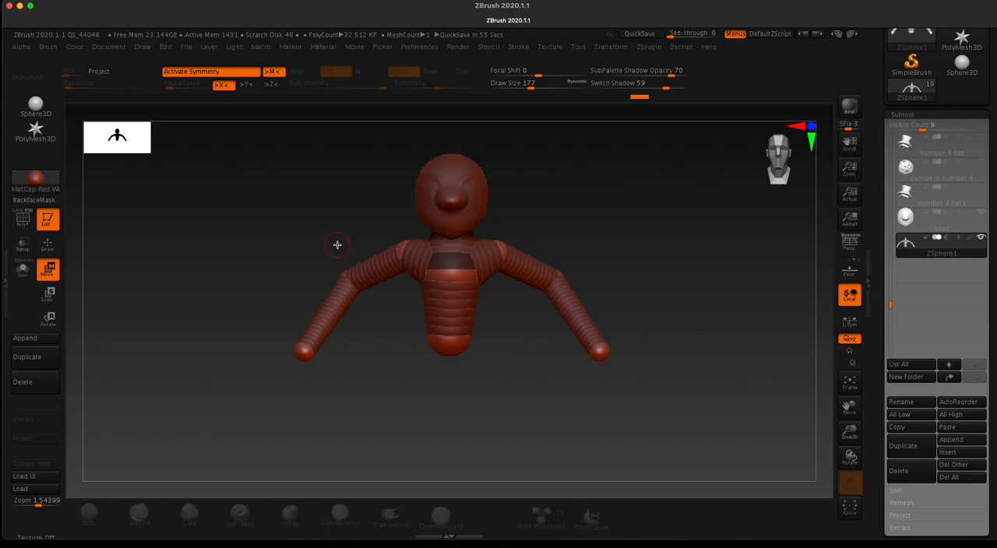
Step: Preview the body's adaptive skin in Draw mode, examine it from behind and the front, and return to the ZSpheres
key(a)
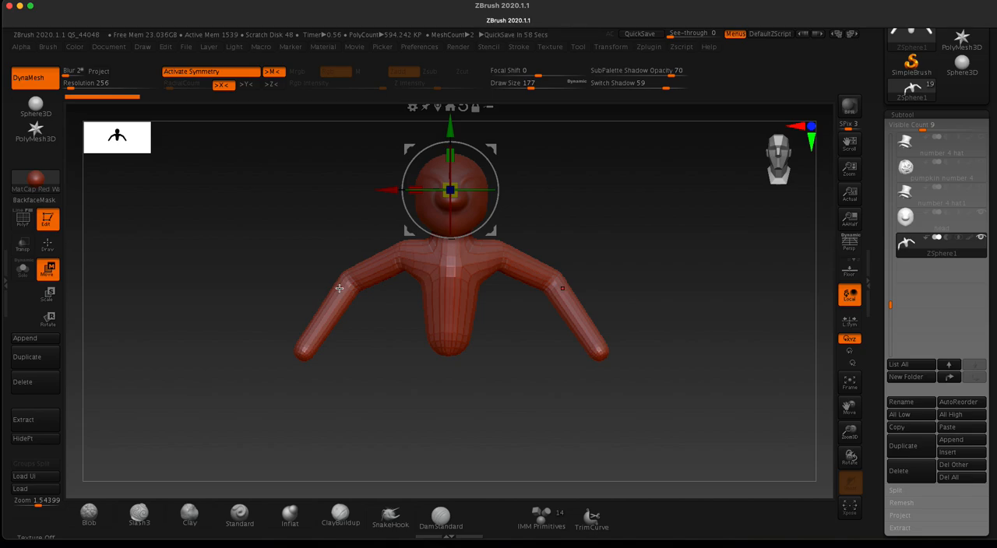
click(52, 242)
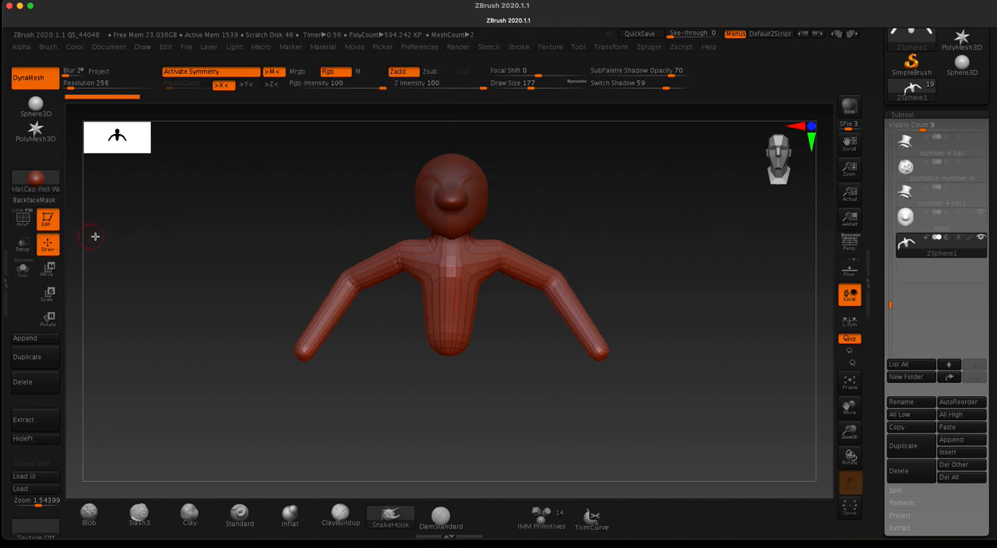
mouse_move(385, 372)
mouse_down()
mouse_move(457, 382)
mouse_move(478, 379)
mouse_move(483, 366)
mouse_up()
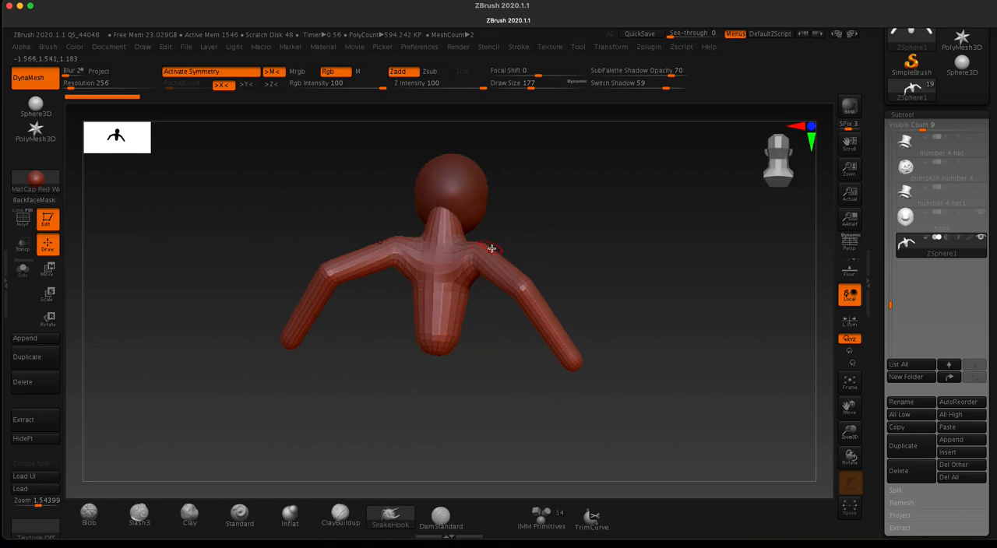
drag(394, 365, 327, 338)
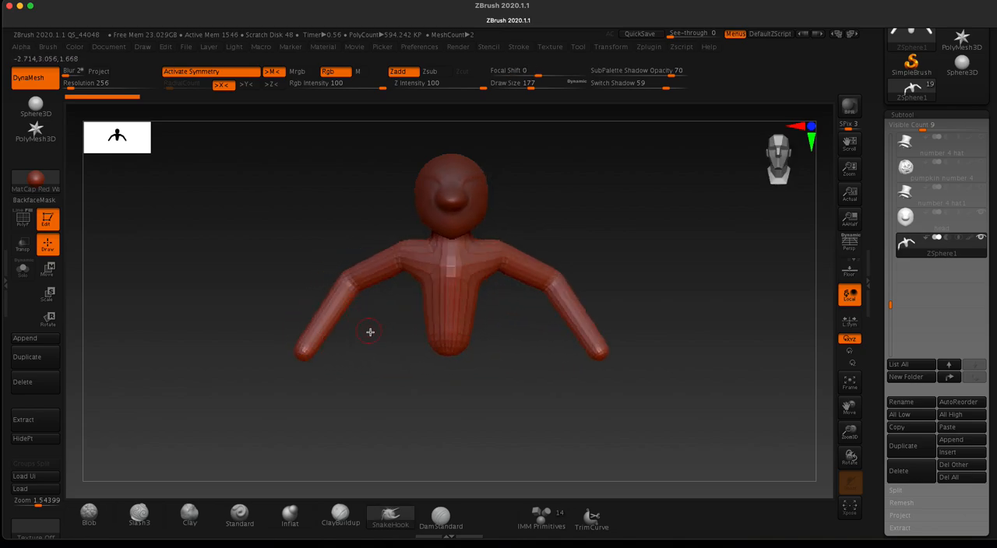
key(a)
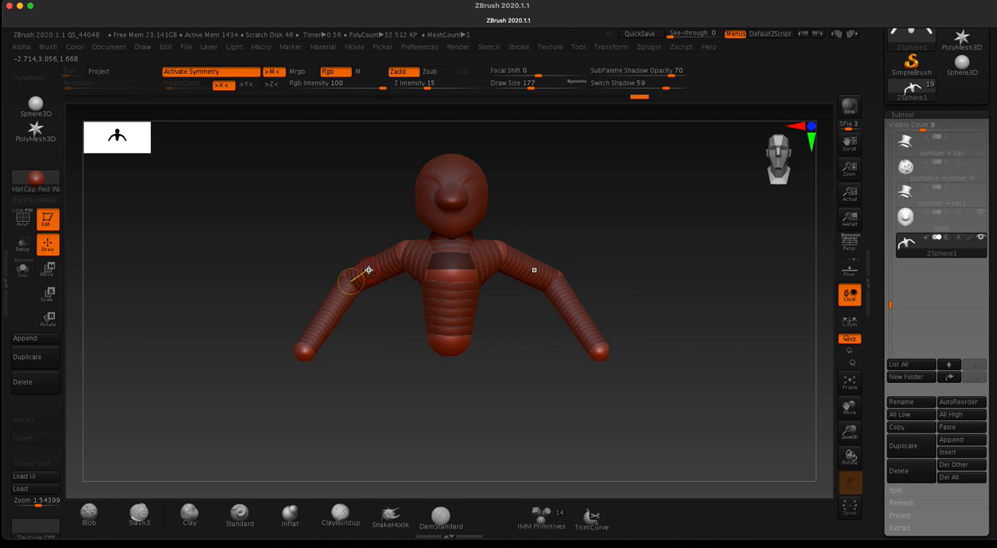
Step: Turn the skin preview back on and inspect the body mesh's topology with the polyframe display, switching the polyframe off again
key(a)
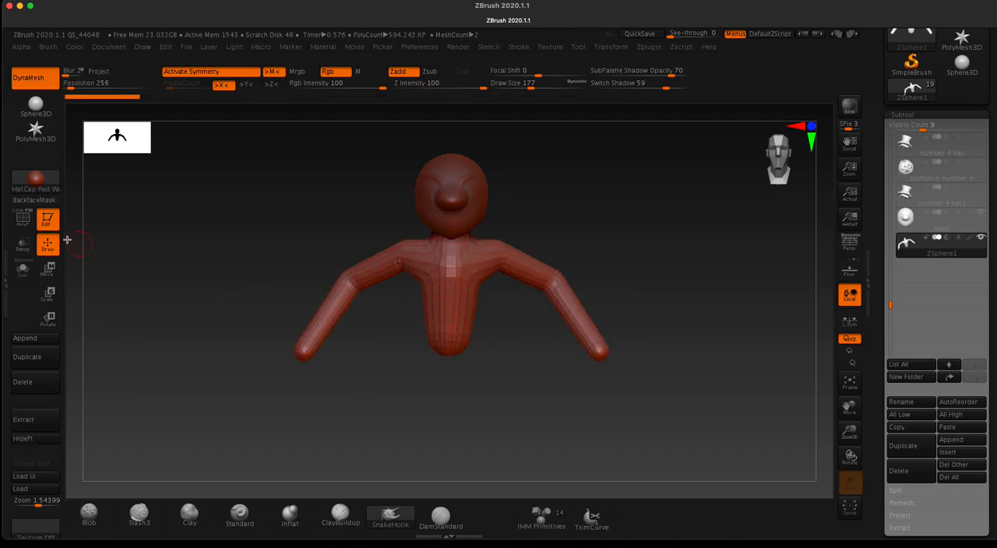
click(24, 218)
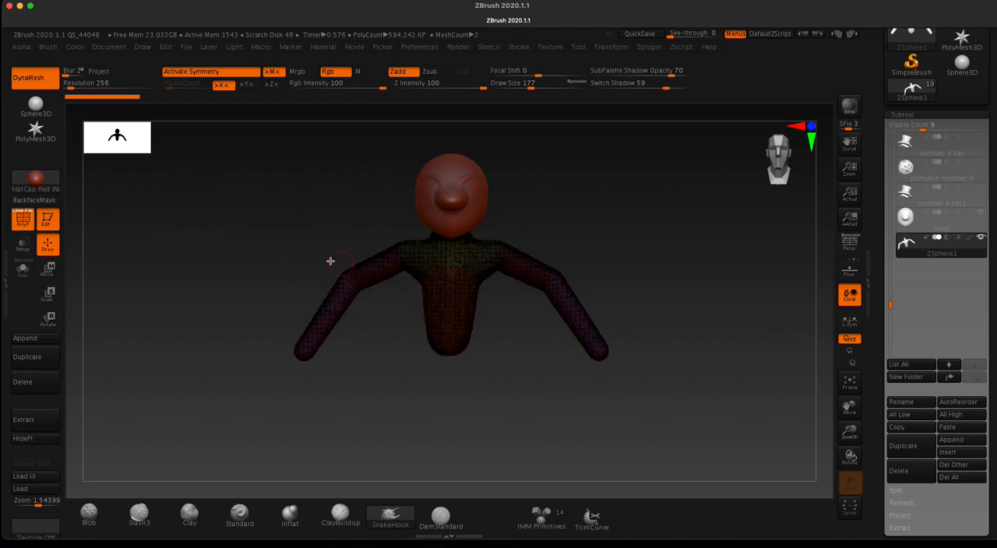
click(31, 220)
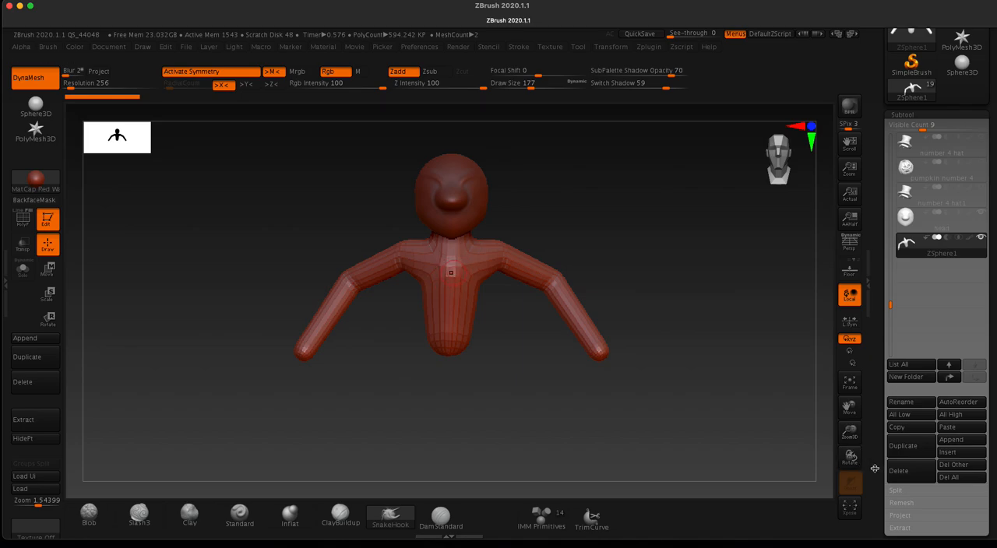
Step: Set the Adaptive Skin density to 4, reopen the subtool list and switch the body back to ZSpheres
scroll(896, 325, down, 10)
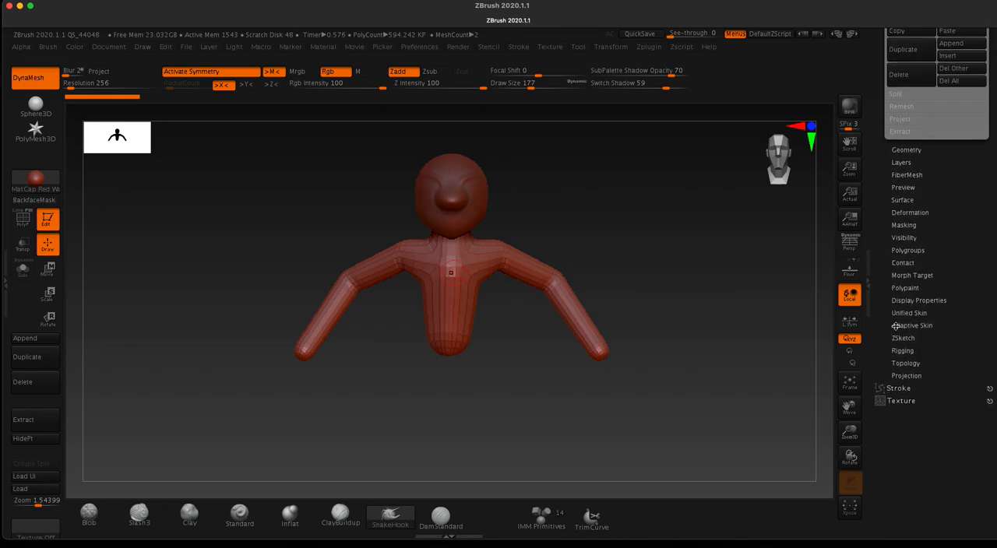
click(894, 326)
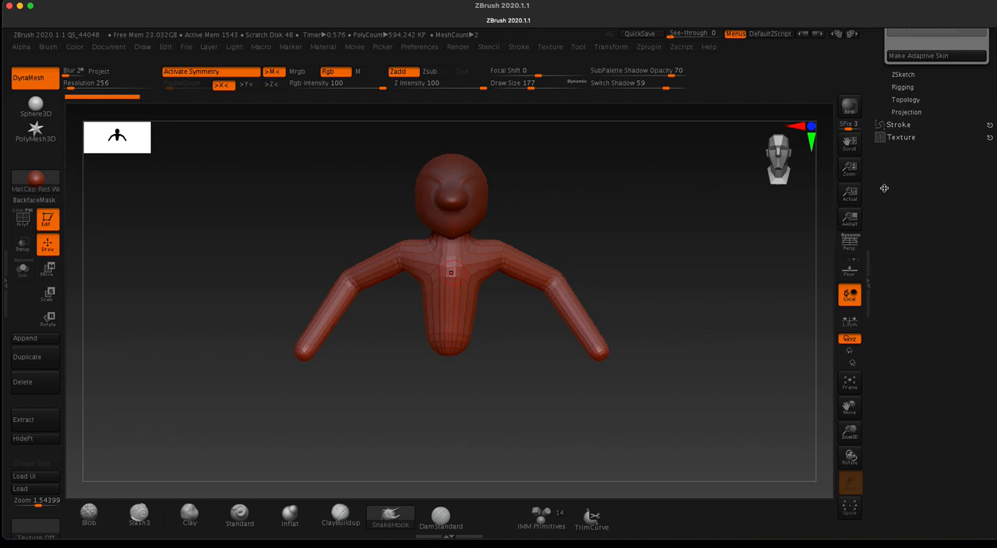
drag(883, 188, 884, 290)
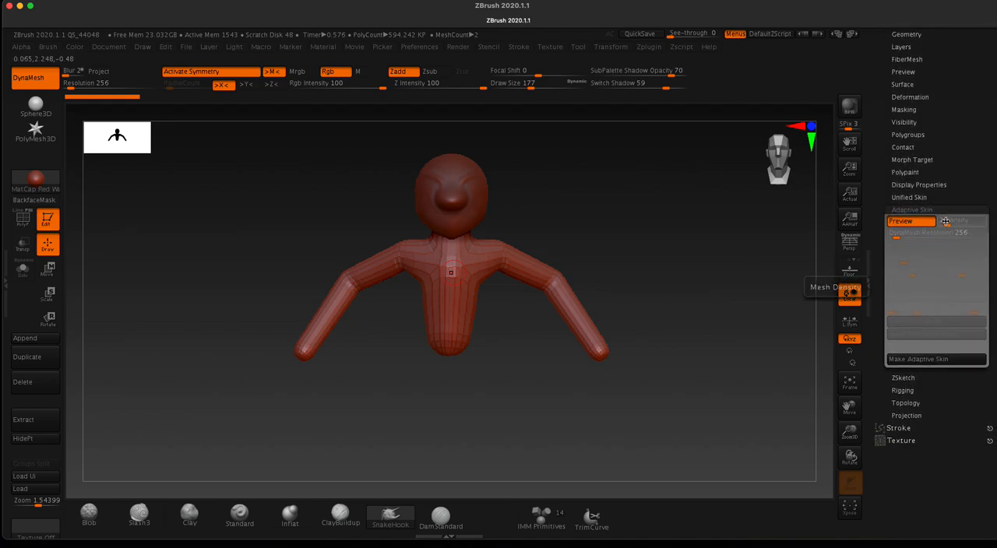
drag(943, 220, 952, 250)
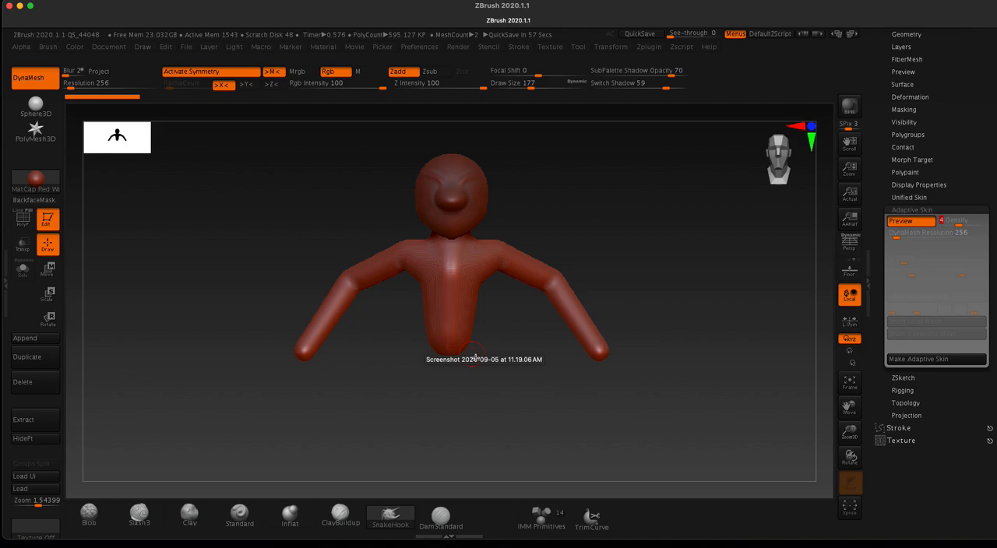
scroll(894, 152, up, 5)
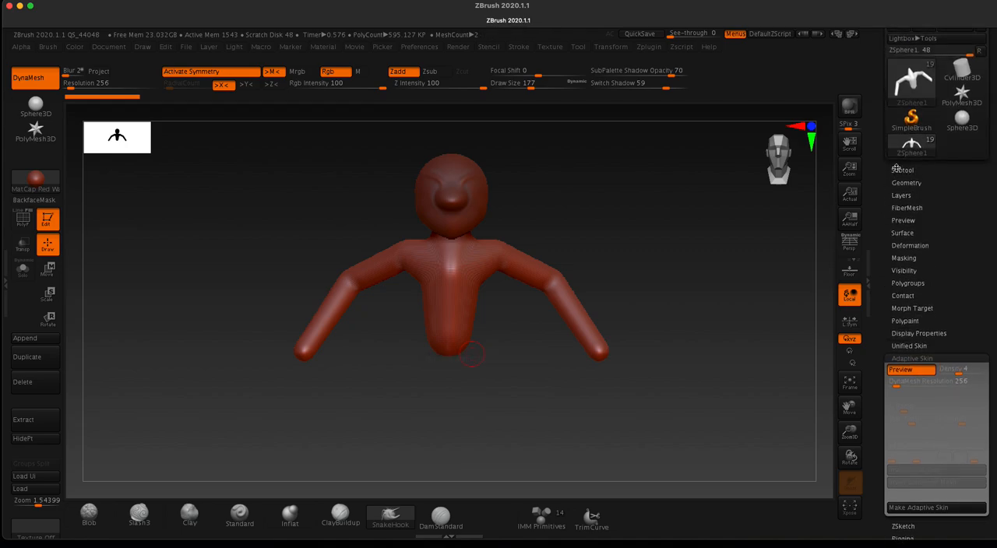
click(900, 170)
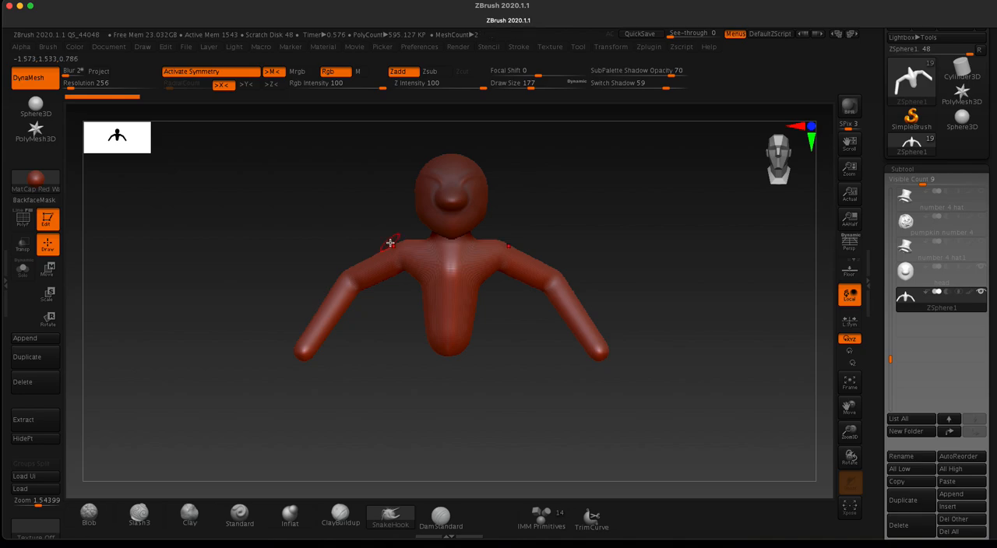
key(a)
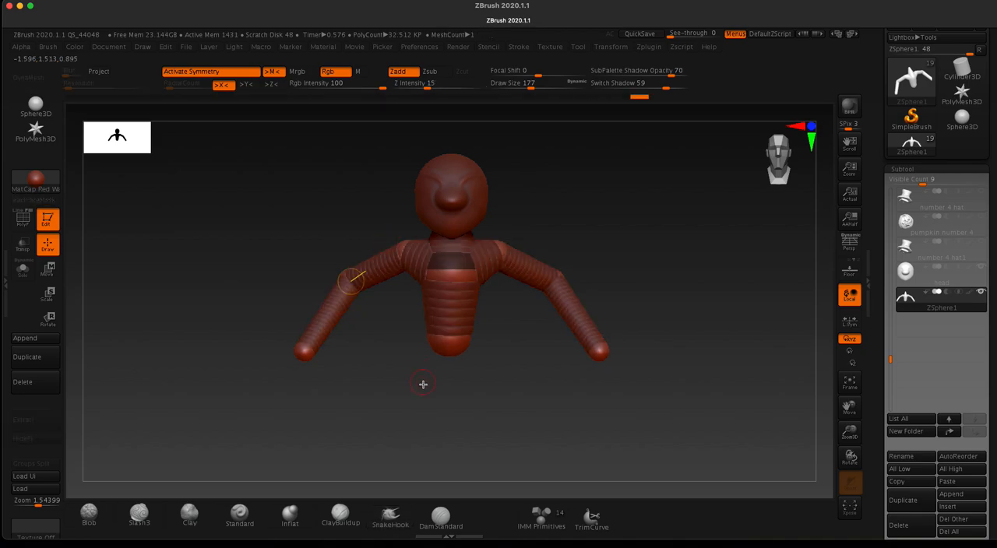
Step: Examine the ZSphere body from below, the side and the front to check the torso and arm pose
drag(401, 392, 394, 369)
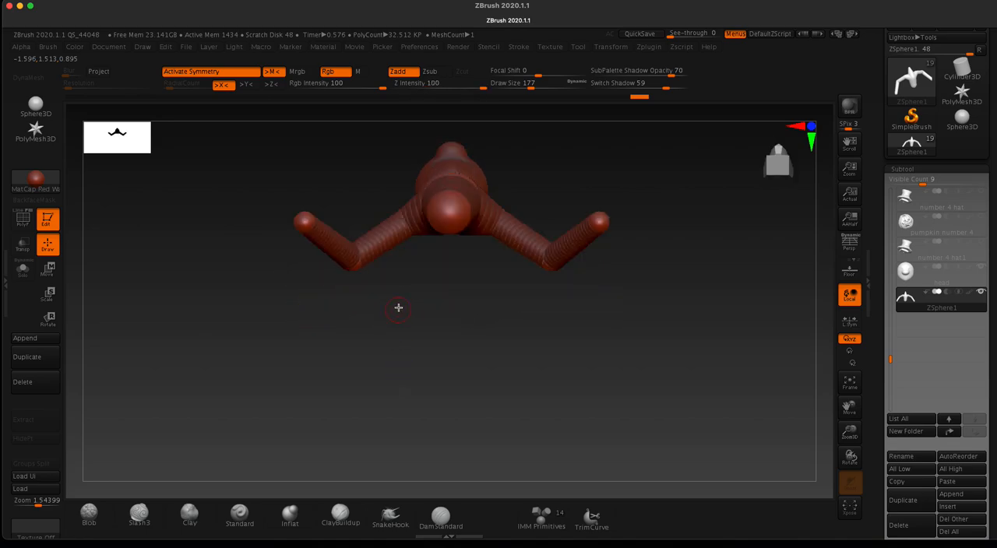
alt+drag(396, 324, 403, 381)
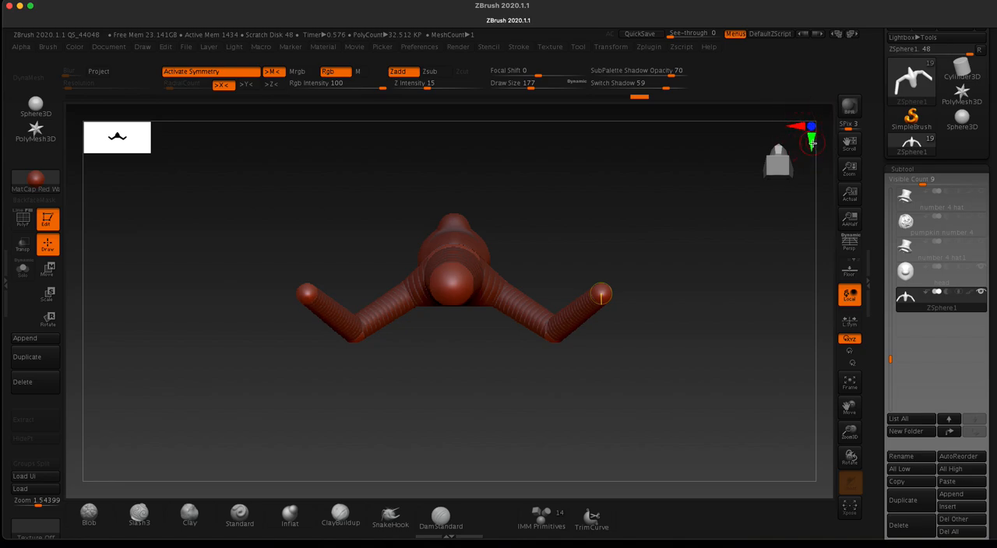
click(807, 134)
click(796, 125)
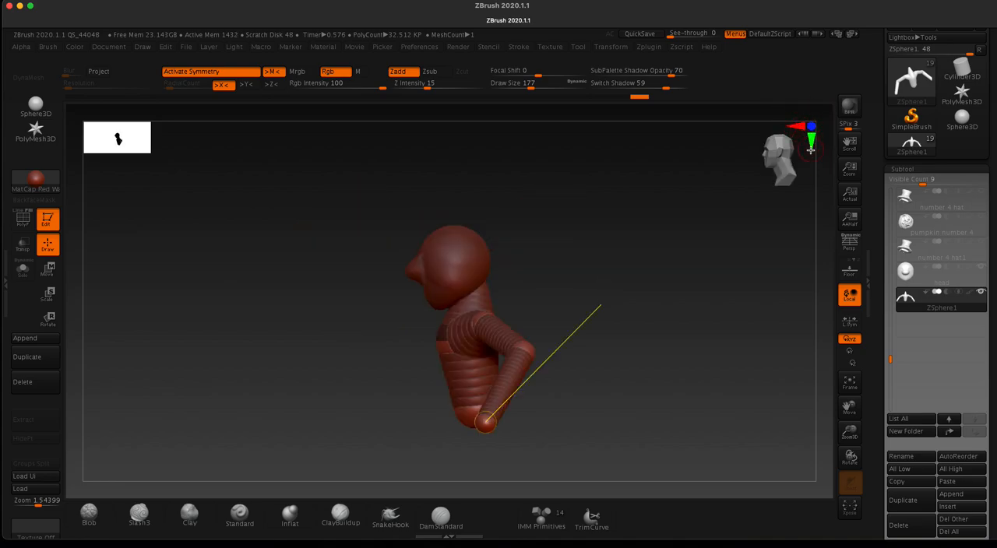
click(811, 142)
click(798, 126)
click(811, 125)
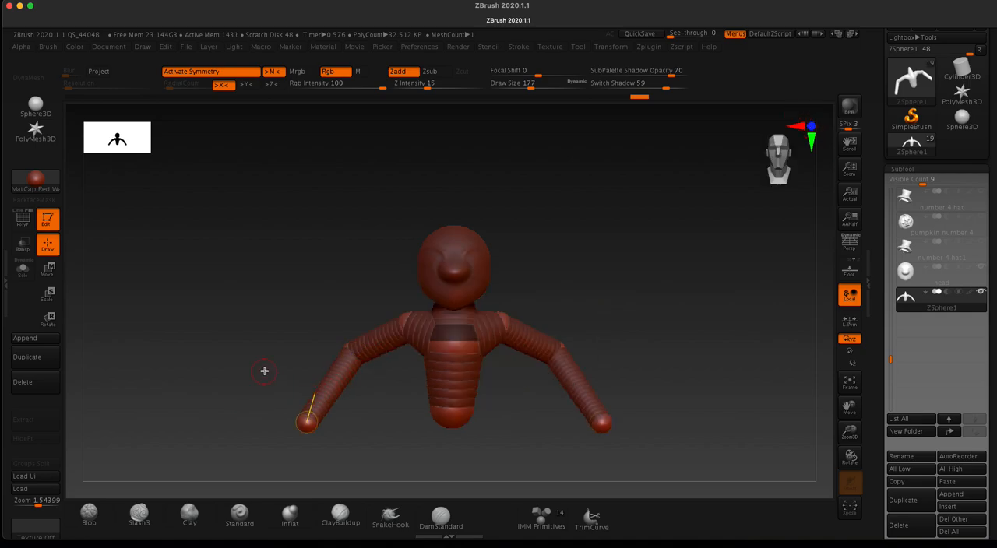
drag(269, 376, 267, 299)
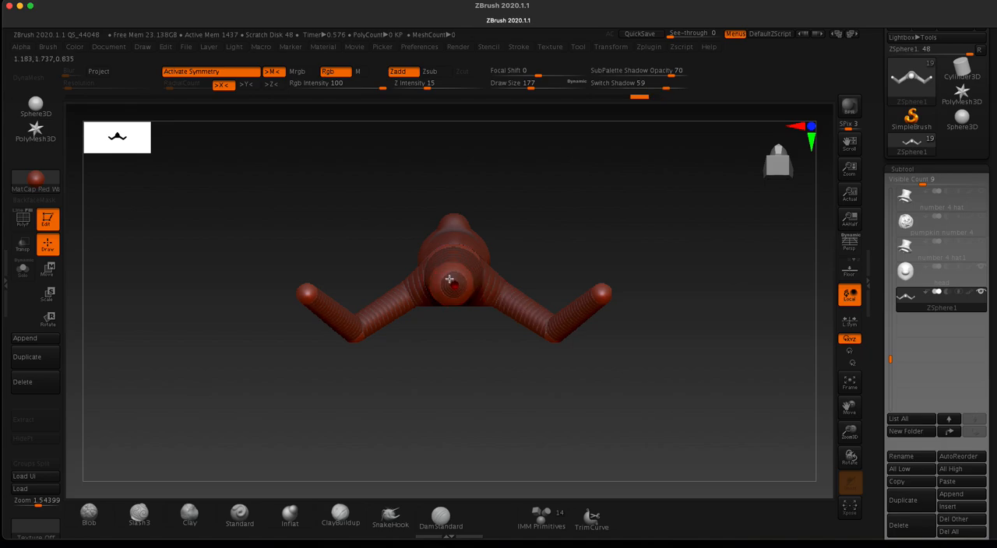
Step: Add a ZSphere to the underside of the torso and adjust its position just below the lowest existing ZSphere
drag(352, 222, 357, 268)
key(a)
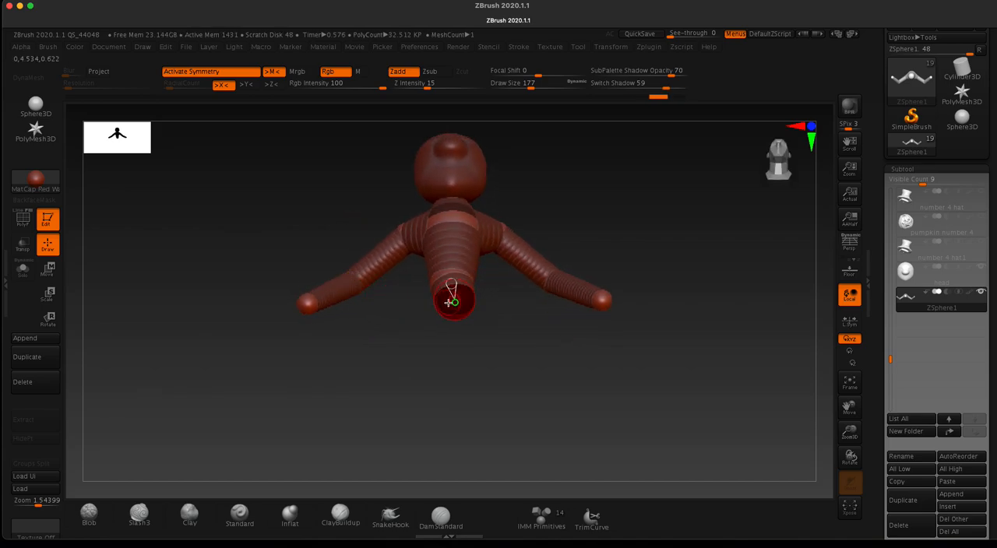
key(w)
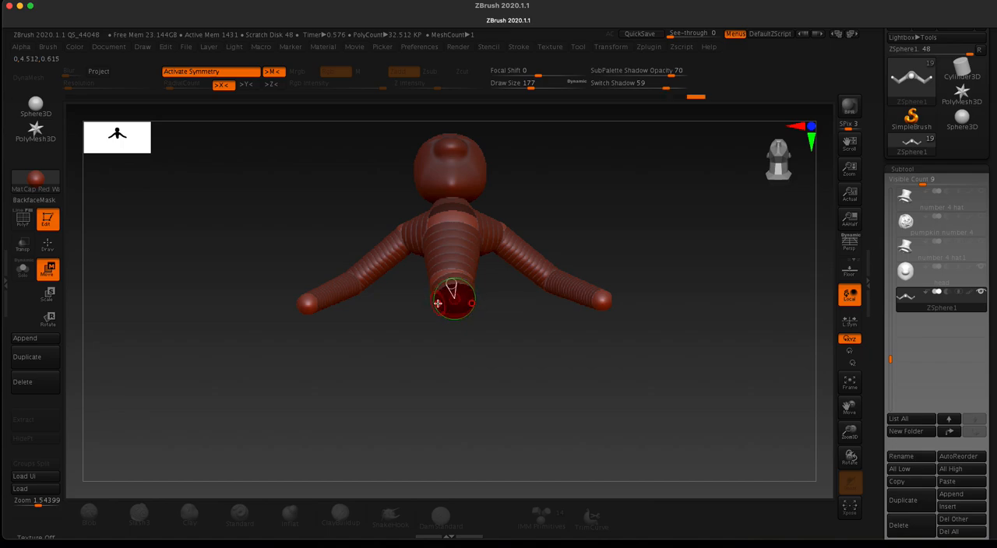
drag(401, 302, 393, 348)
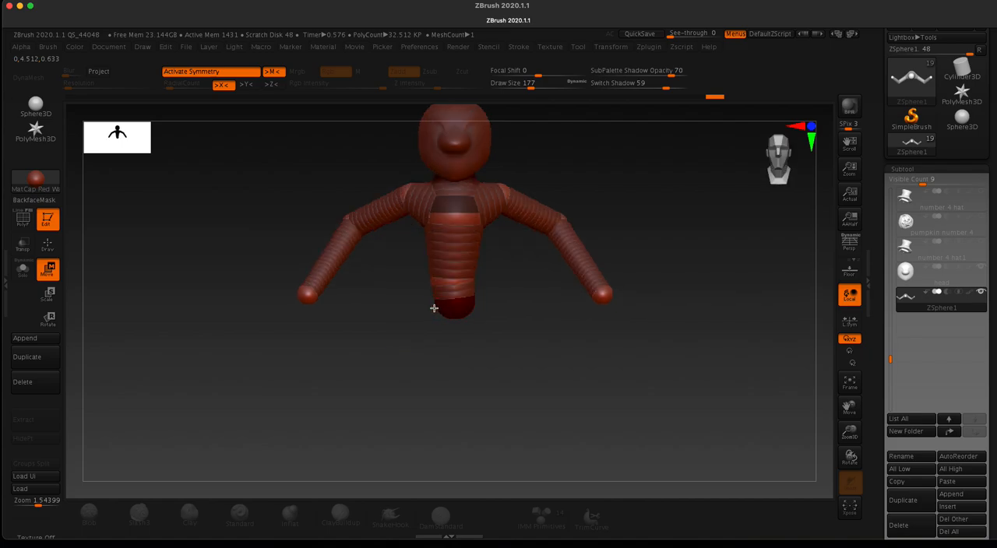
Step: Turn symmetry off and scale up the ZSphere at the bottom of the torso to form a wide pelvis
key(x)
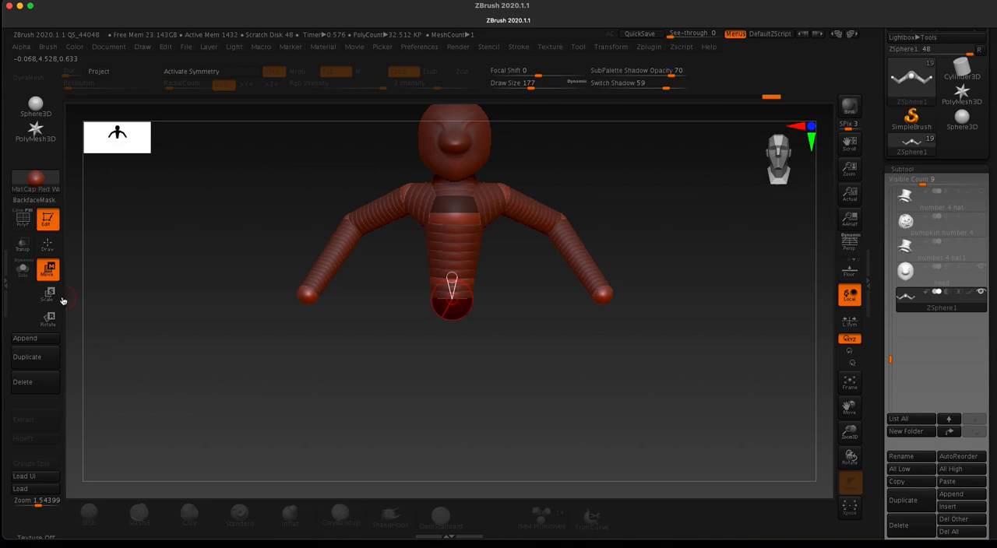
key(e)
mouse_move(440, 310)
mouse_down()
mouse_move(390, 390)
mouse_move(443, 314)
mouse_move(402, 378)
mouse_up()
mouse_move(447, 311)
mouse_down()
mouse_move(420, 359)
mouse_move(432, 320)
mouse_up()
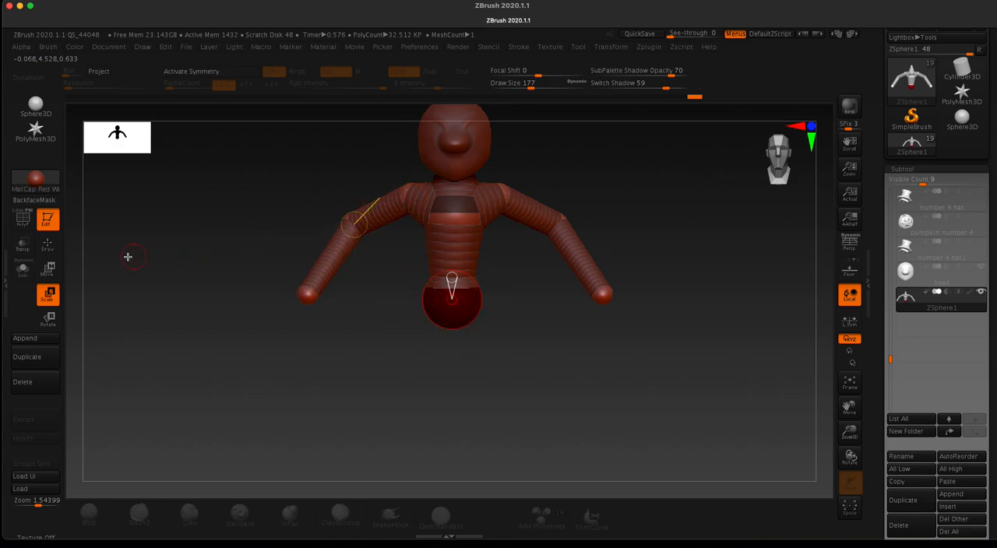
click(404, 190)
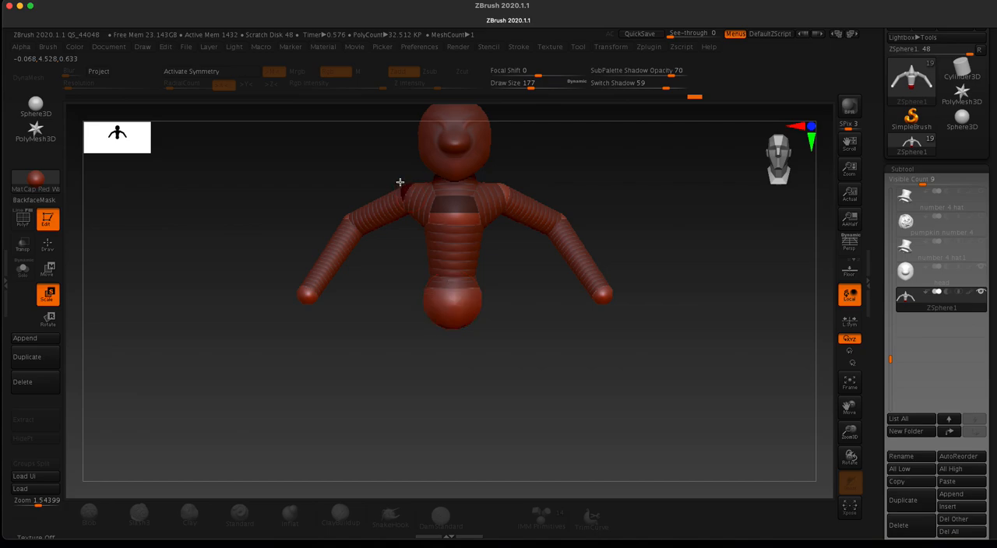
drag(401, 202, 398, 252)
key(super+z)
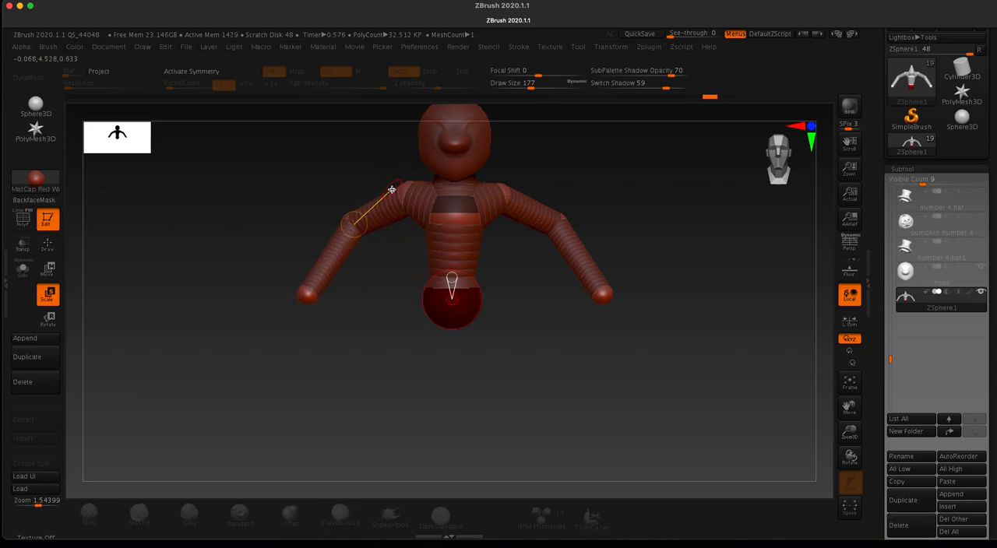
Step: Turn X symmetry on, enlarge both shoulder ZSpheres and shrink the ones at the ends of the arms
key(x)
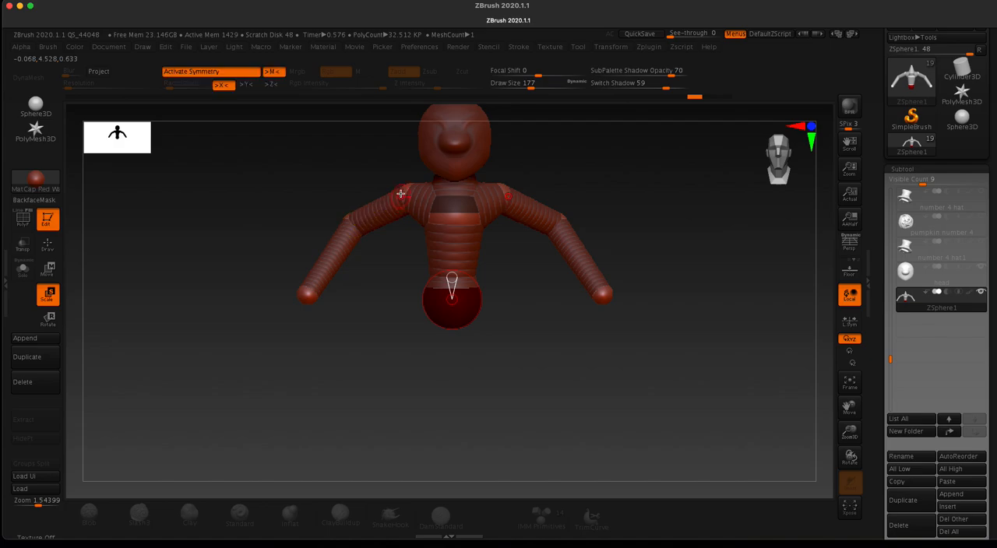
click(402, 189)
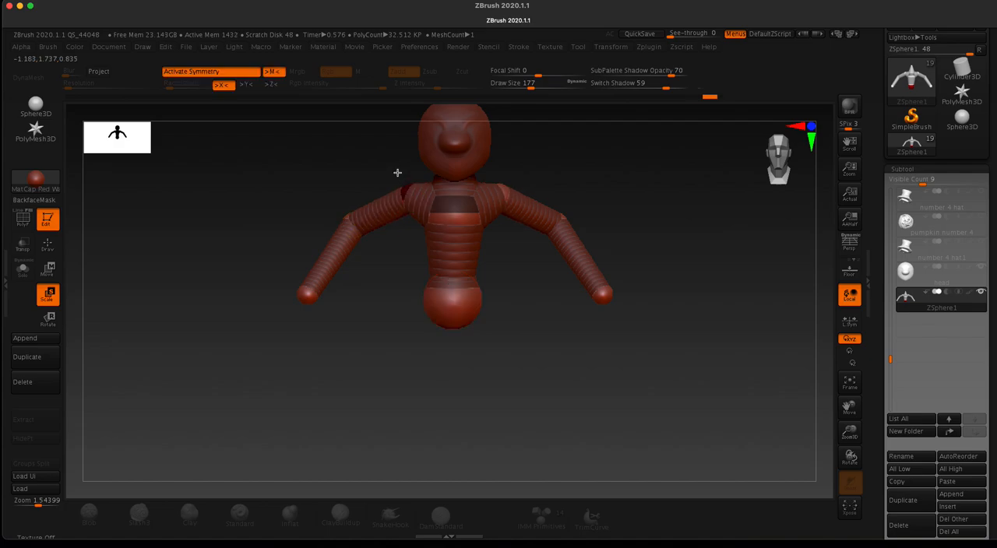
drag(401, 200, 400, 238)
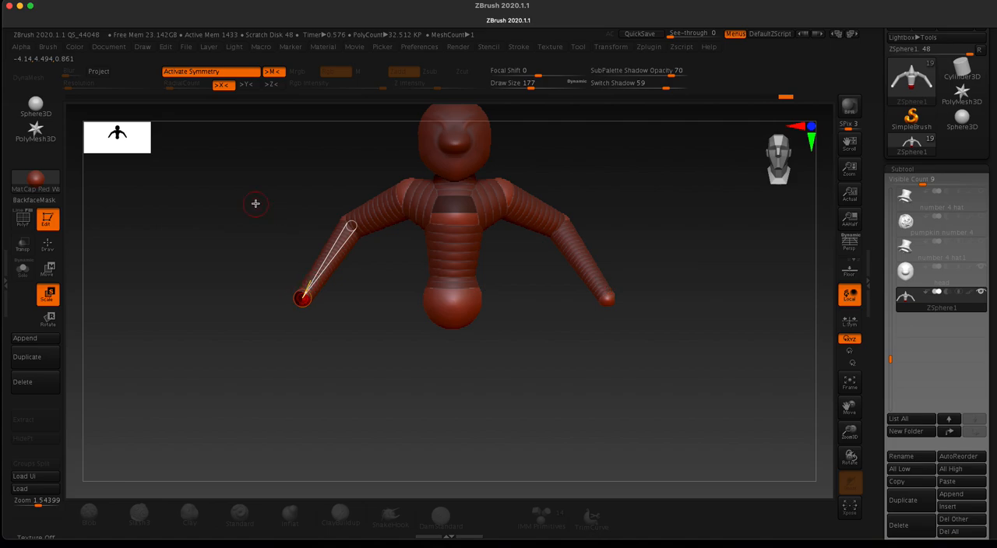
Step: Preview the adaptive skin with the reshaped shoulders and pelvis, and return to the ZSpheres
key(a)
drag(260, 212, 286, 225)
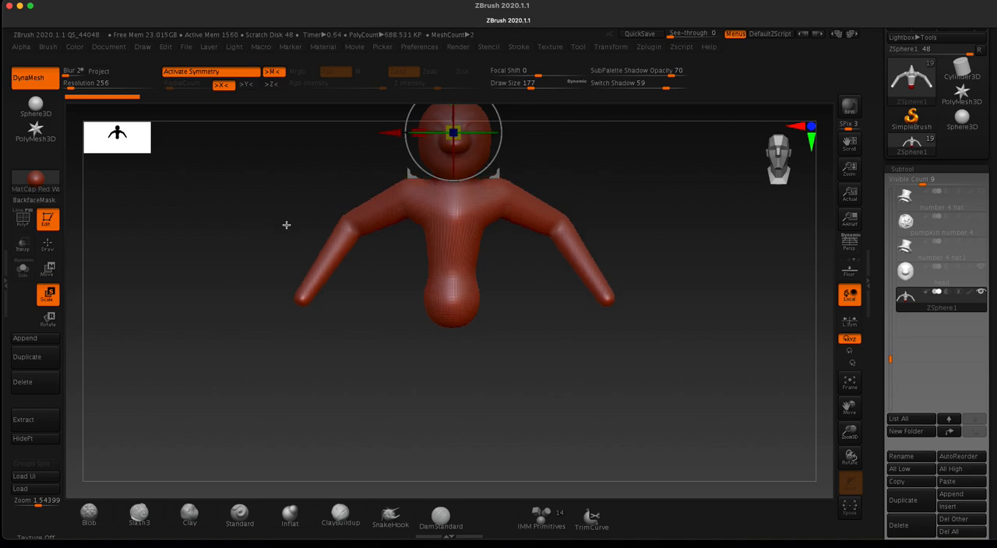
key(a)
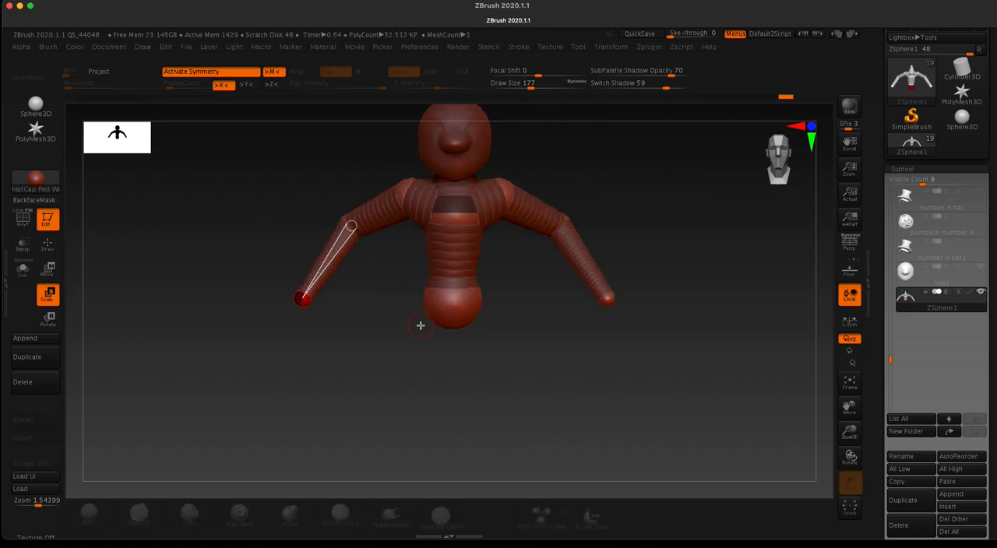
Step: Turn symmetry off and nudge the pelvis ZSphere toward the body's centreline while viewing from below
key(x)
drag(384, 321, 391, 238)
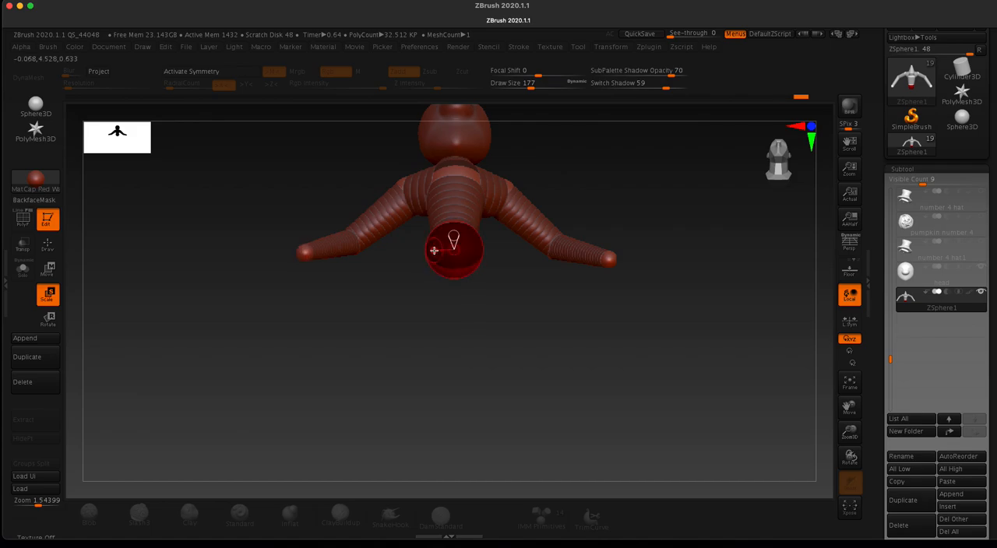
key(w)
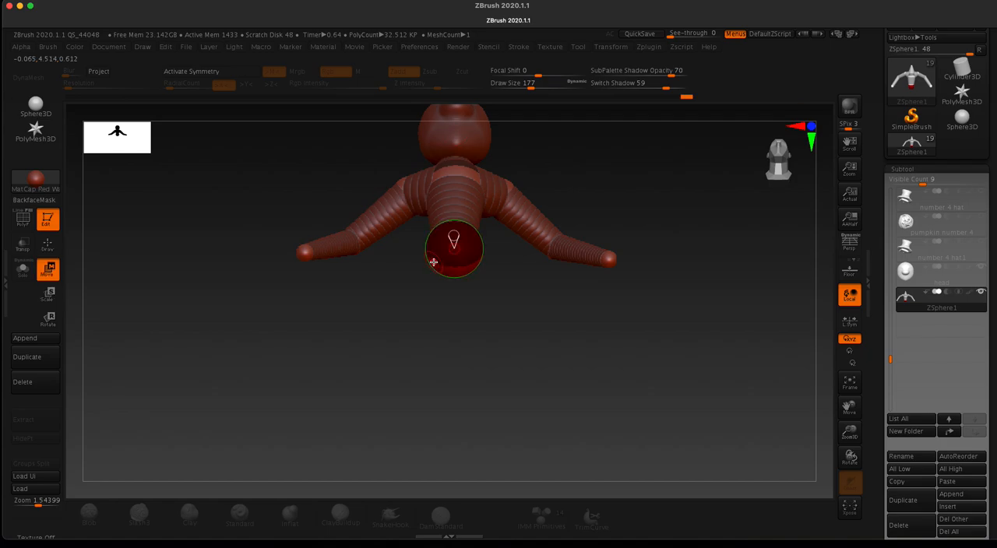
key(q)
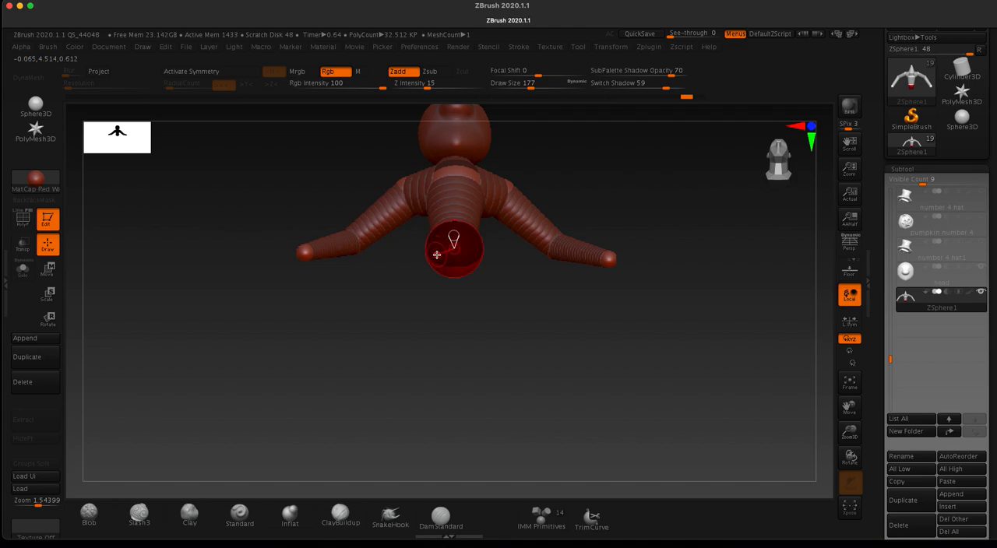
key(x)
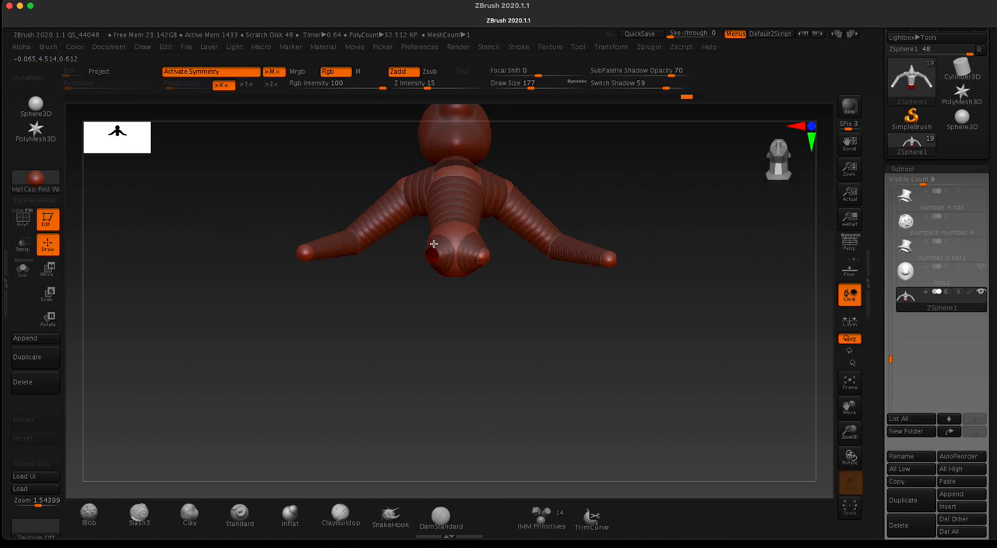
drag(432, 257, 422, 245)
drag(336, 164, 306, 244)
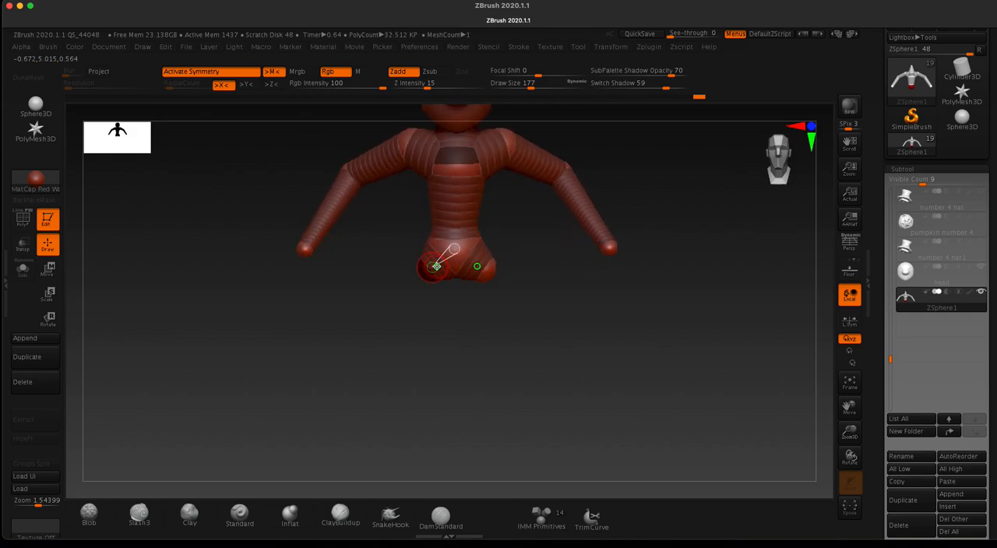
key(super+z)
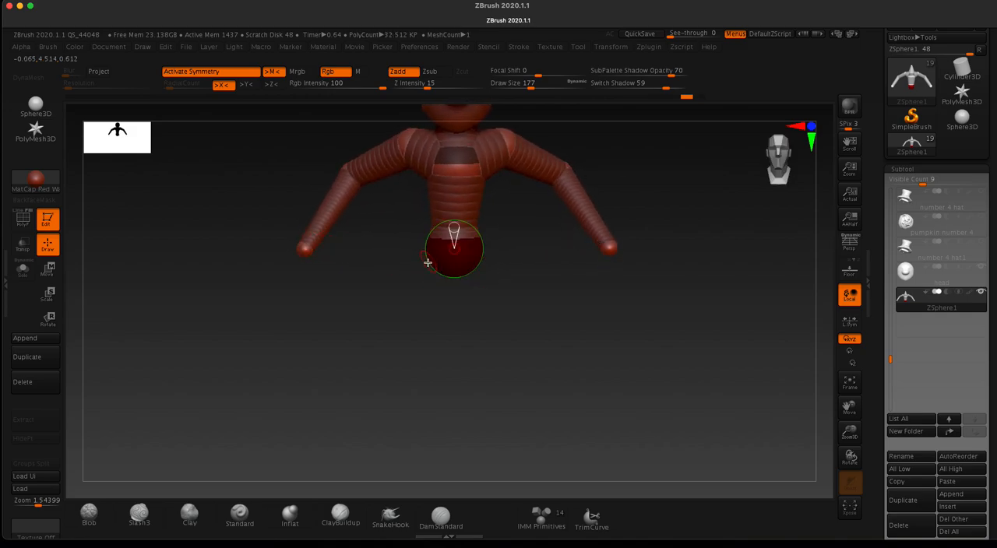
Step: Reposition the pelvis ZSphere slightly with symmetry off, and turn X symmetry back on
mouse_move(374, 276)
mouse_down()
mouse_move(379, 218)
mouse_move(389, 270)
mouse_up()
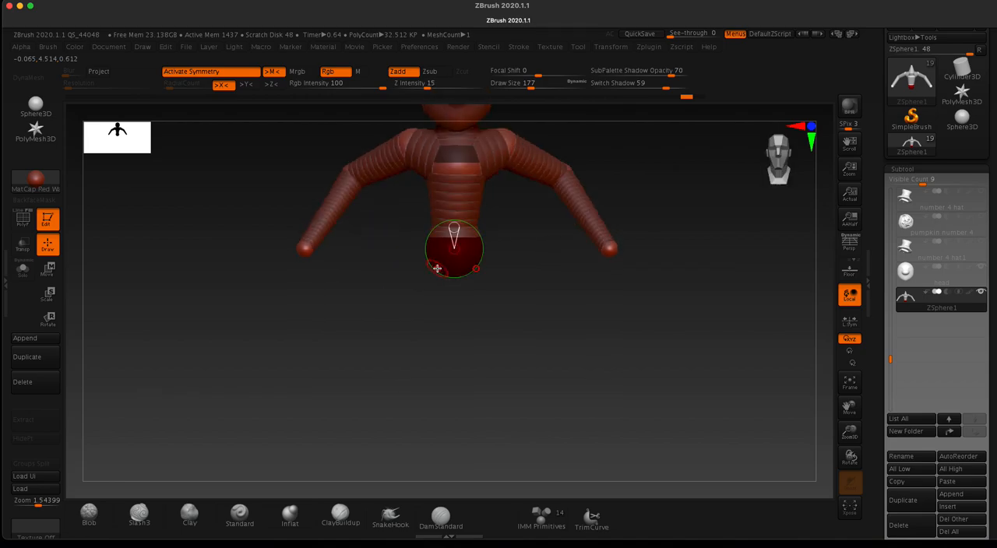
key(x)
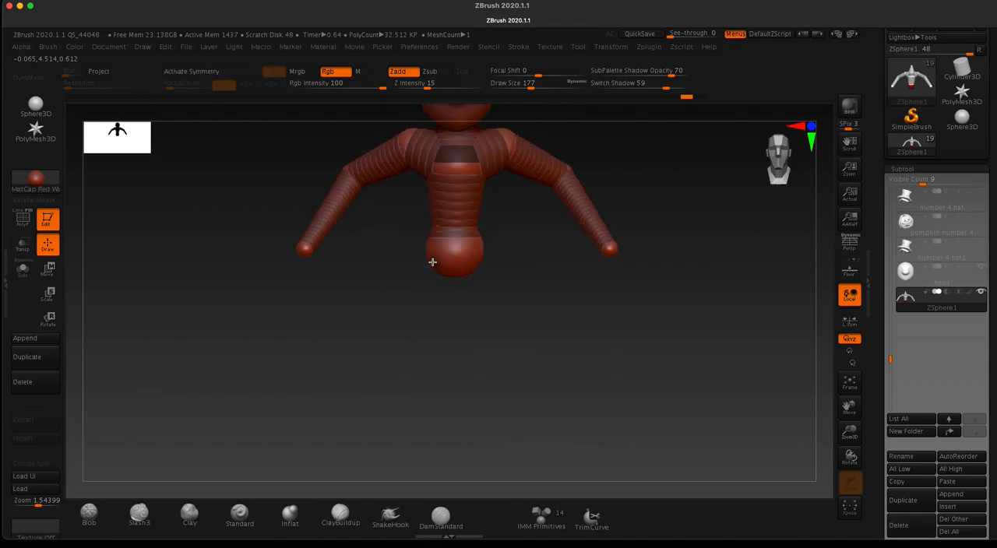
key(w)
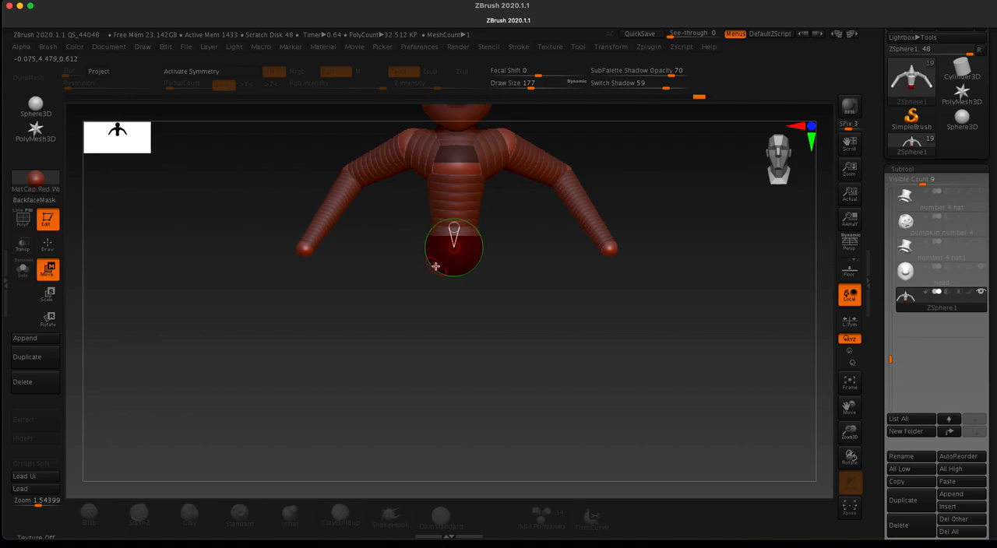
key(x)
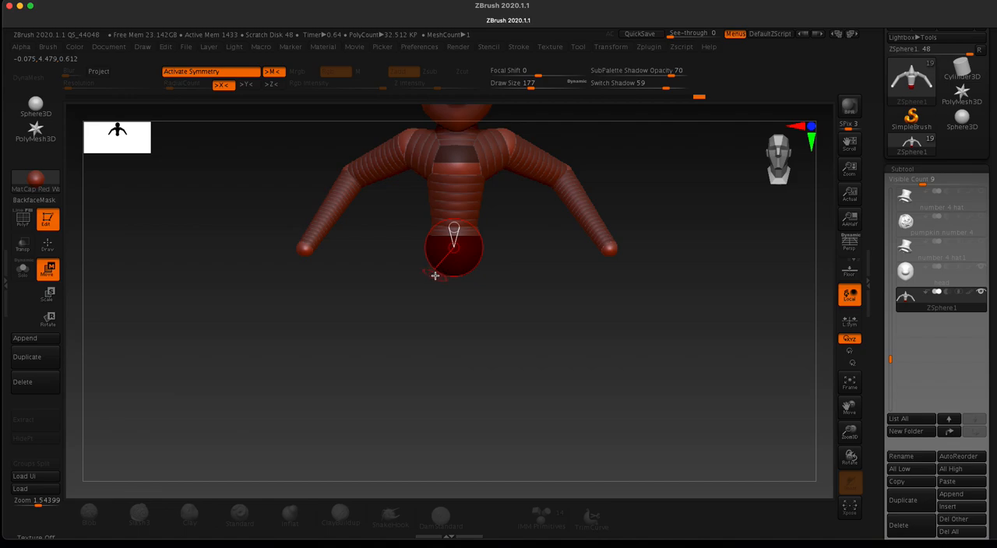
Step: Draw a symmetrical pair of hip ZSpheres on the lower sides of the pelvis
key(q)
drag(417, 278, 428, 248)
drag(397, 276, 393, 355)
mouse_move(395, 247)
mouse_down()
mouse_move(394, 223)
mouse_move(394, 267)
mouse_up()
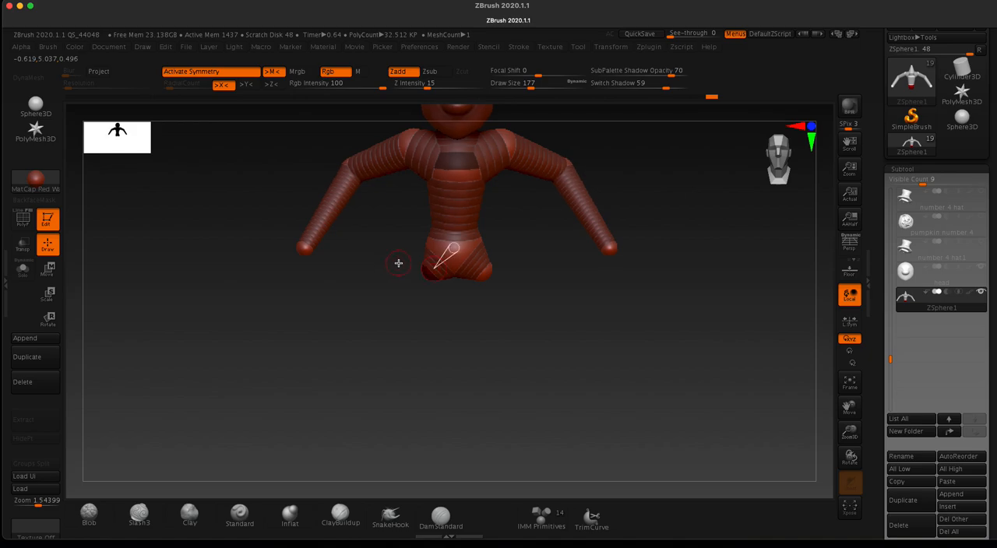
Step: Preview the adaptive skin of the new hips and return to the ZSpheres
key(a)
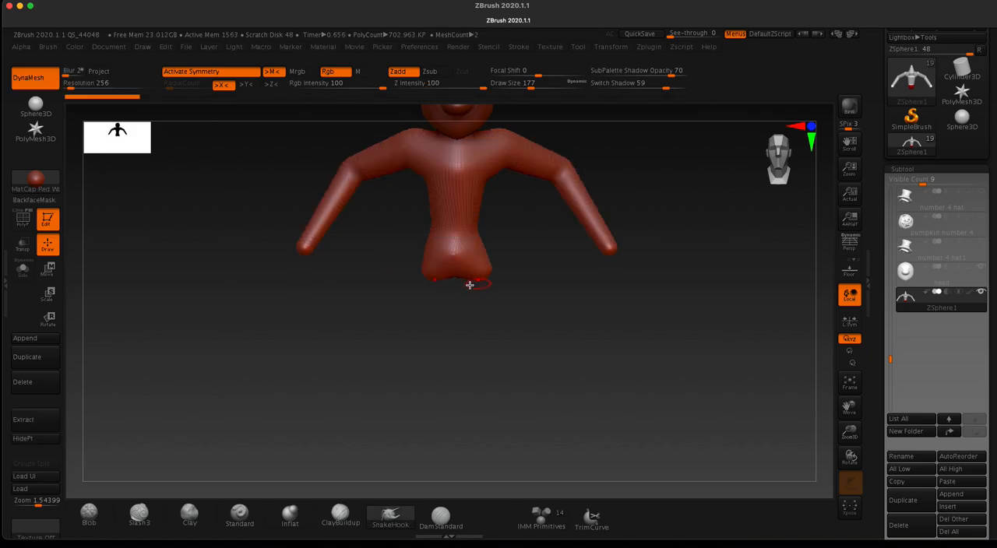
mouse_move(398, 256)
mouse_down()
mouse_move(392, 213)
mouse_move(393, 250)
mouse_up()
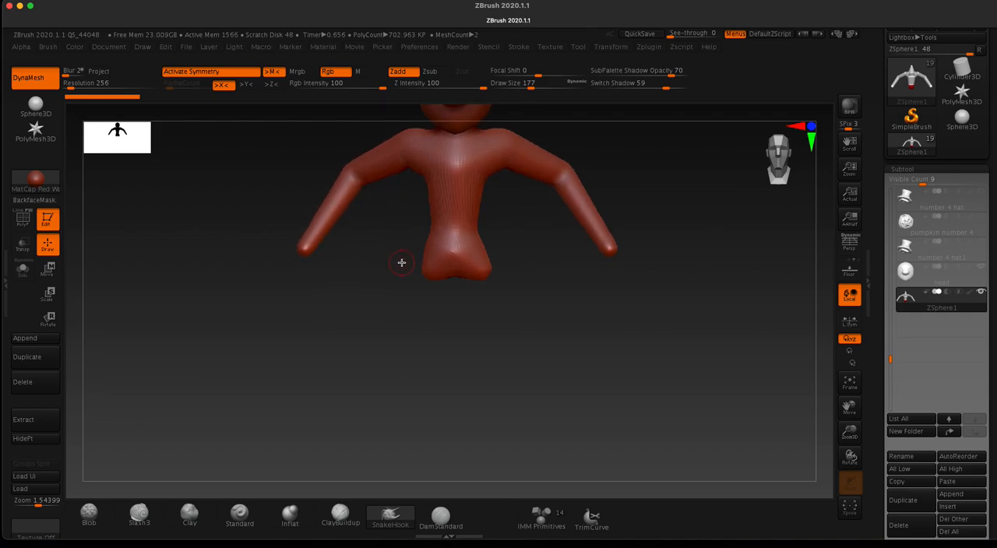
key(a)
Step: Draw a ZSphere on the underside of each hip and move the pair far down to form long straight legs
drag(392, 256, 402, 155)
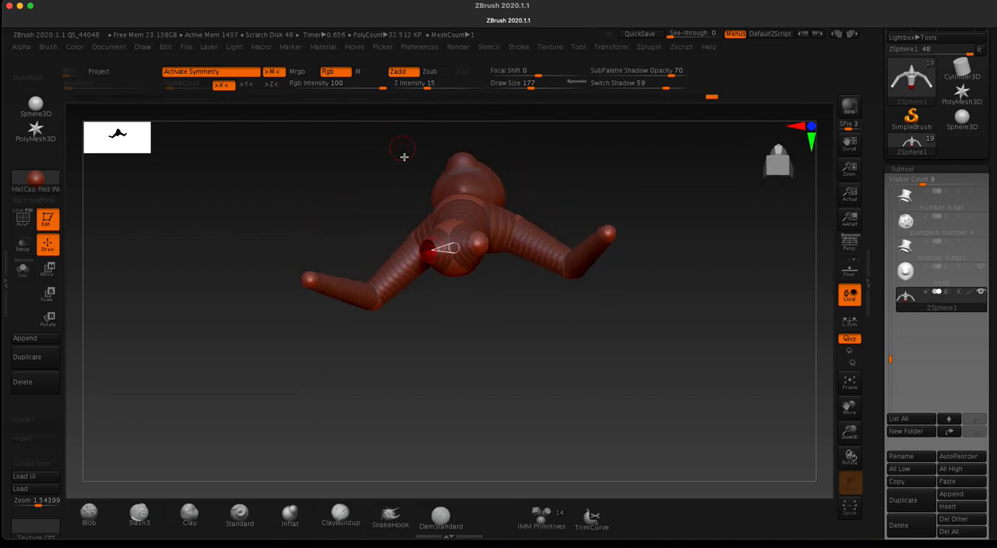
shift+drag(340, 194, 350, 193)
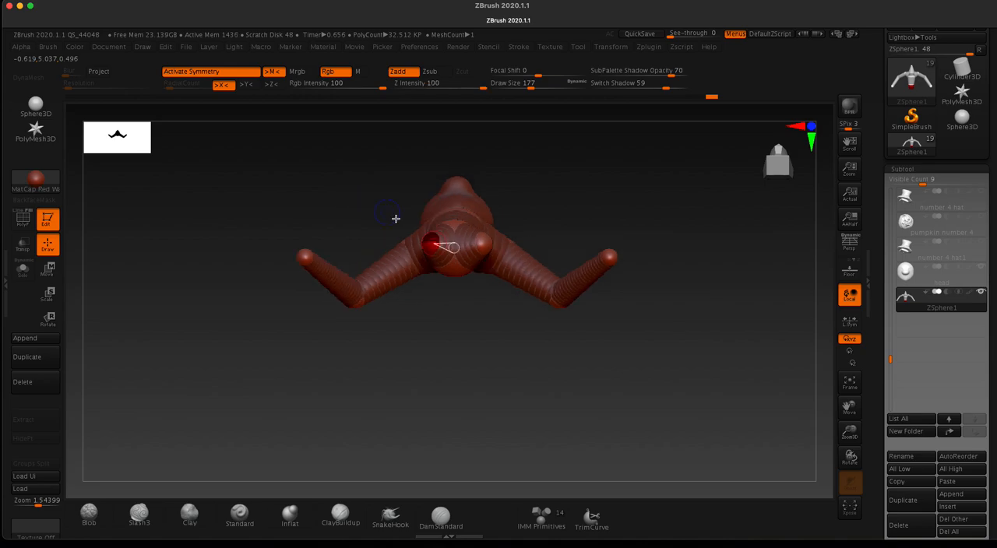
drag(428, 244, 425, 228)
drag(329, 189, 327, 325)
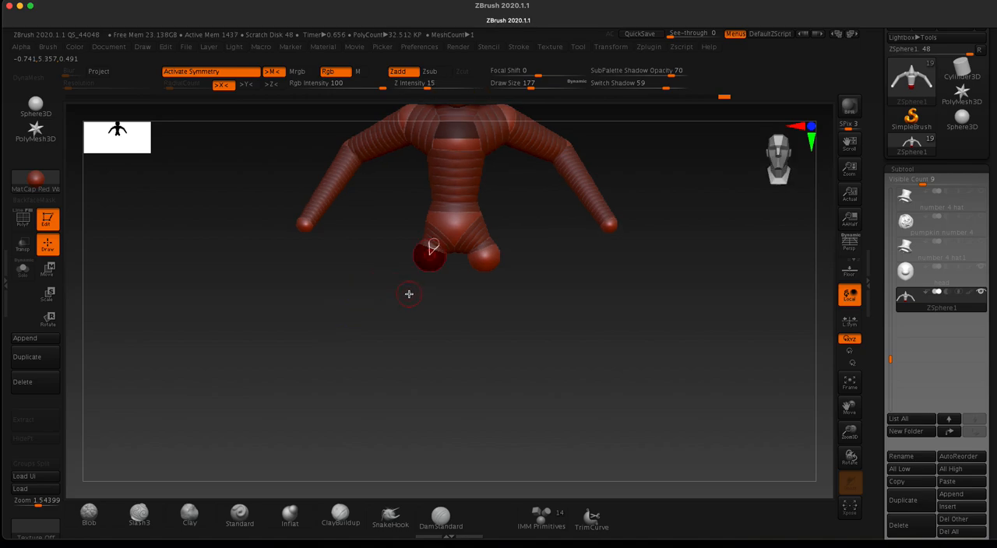
key(w)
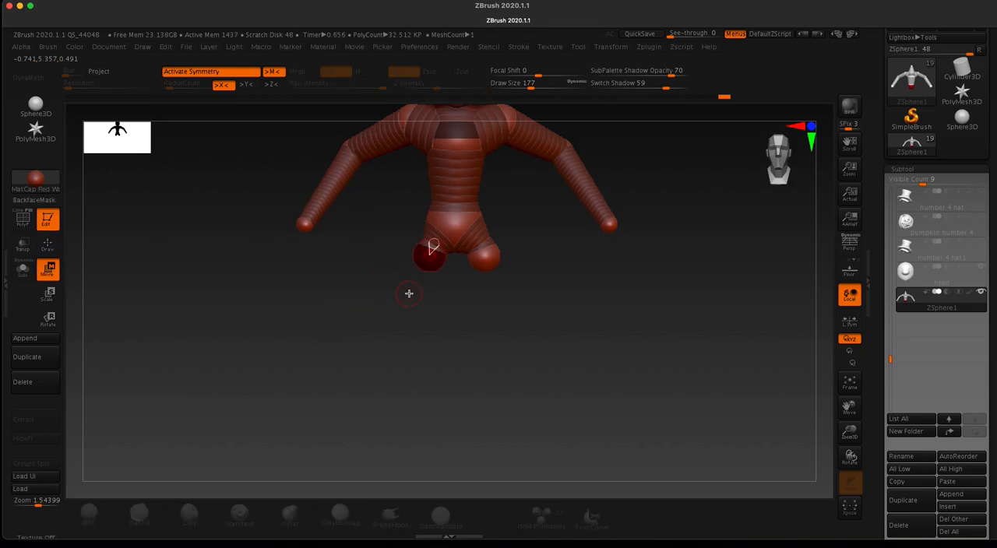
drag(429, 257, 419, 466)
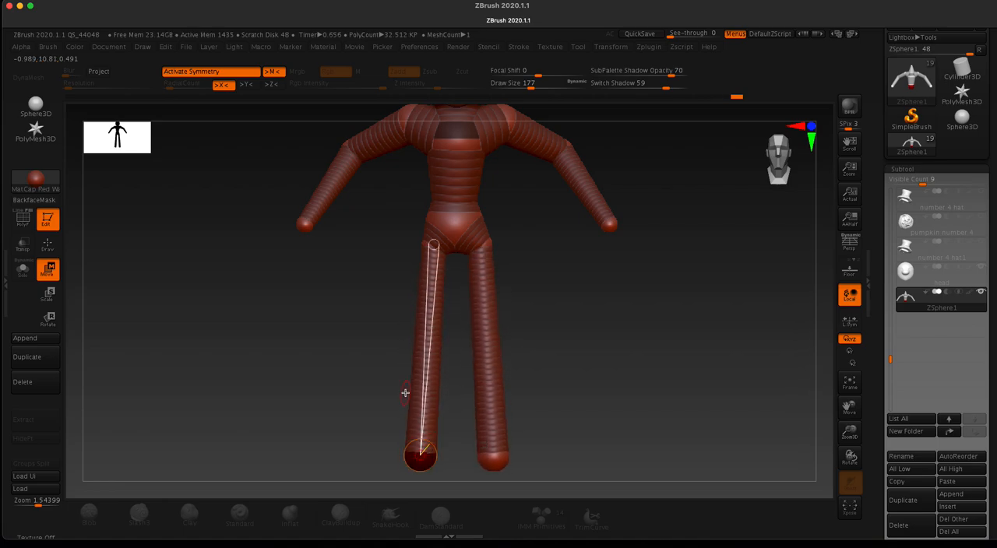
Step: Insert a knee ZSphere midway along each leg and move the pair forward to bend the legs
key(q)
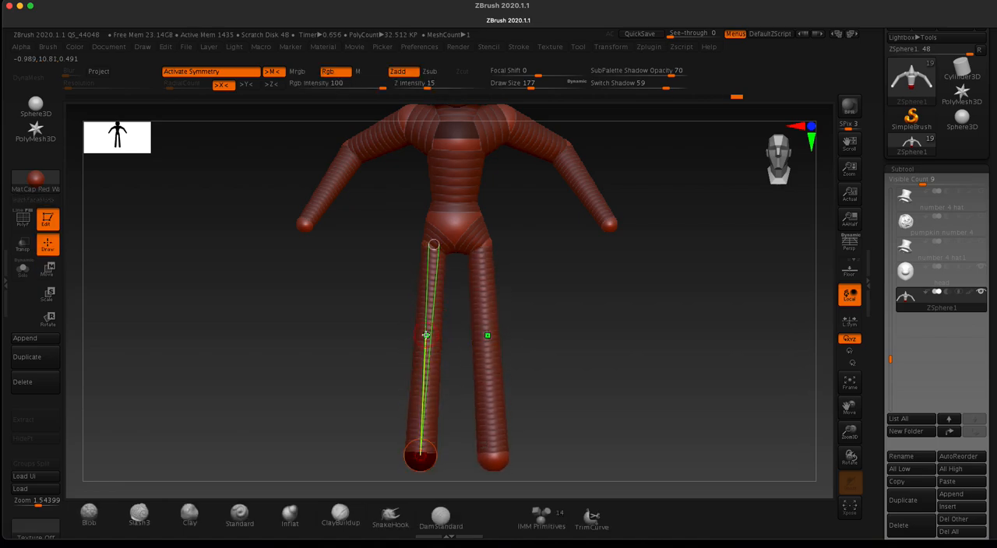
click(426, 338)
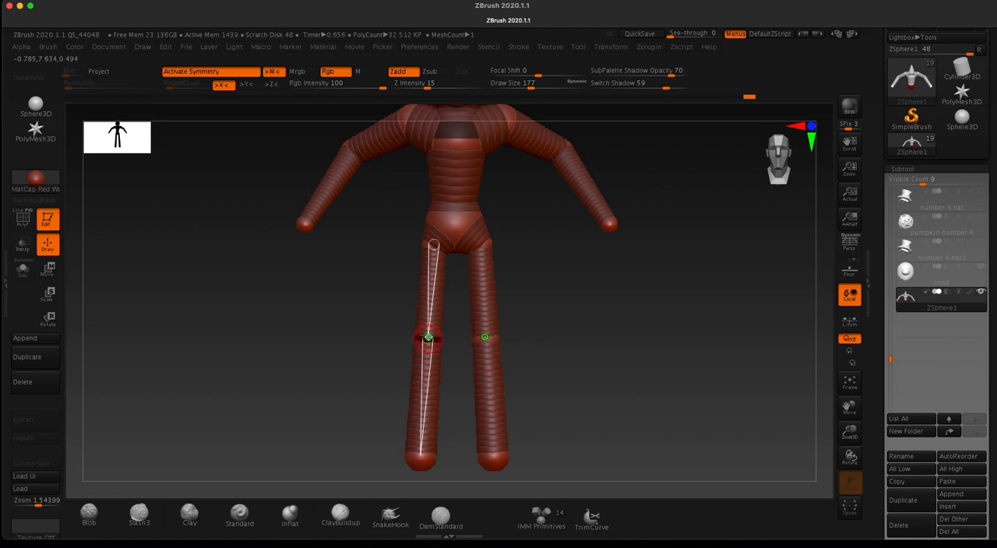
drag(215, 264, 274, 281)
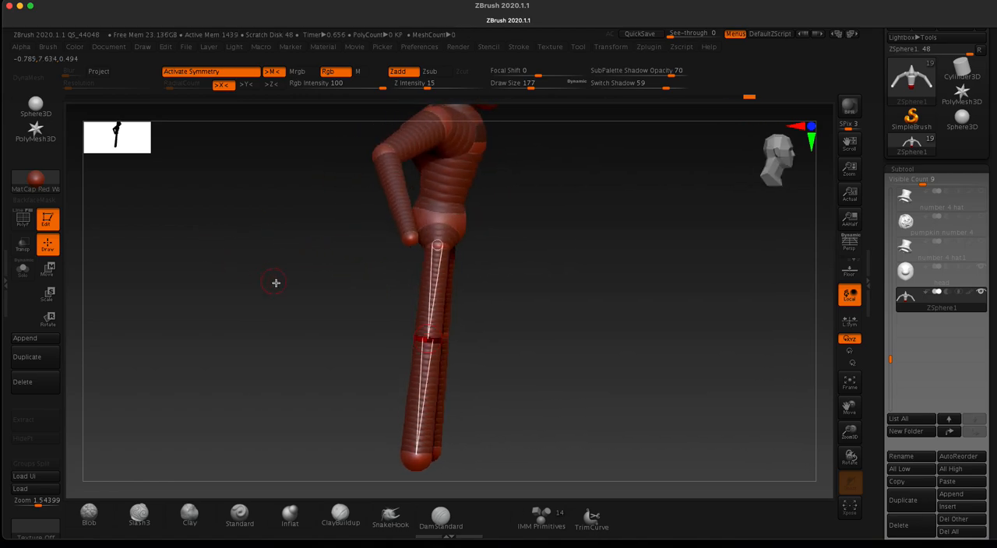
key(w)
drag(430, 338, 454, 343)
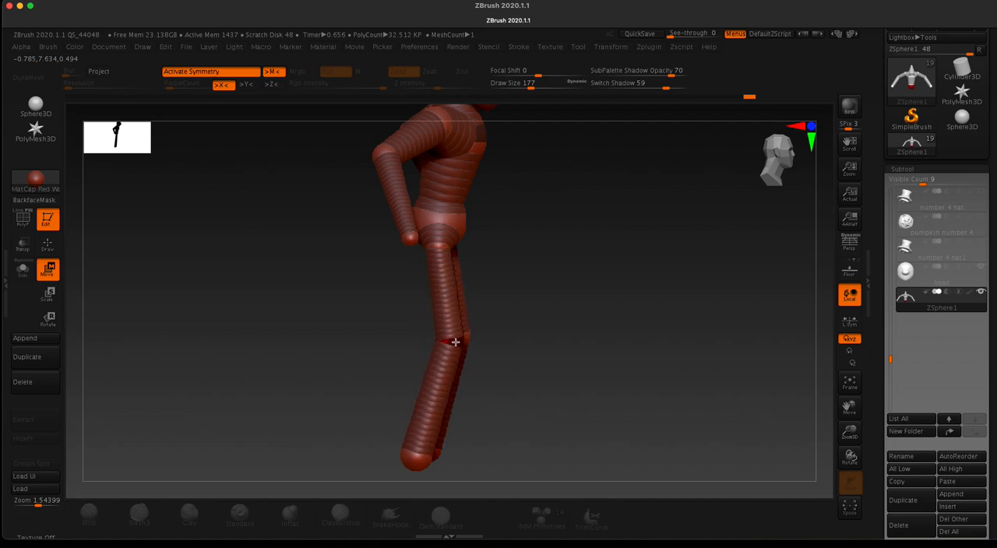
Step: Shift the upper-thigh ZSpheres backward and move the knee pair slightly outward
drag(435, 244, 422, 244)
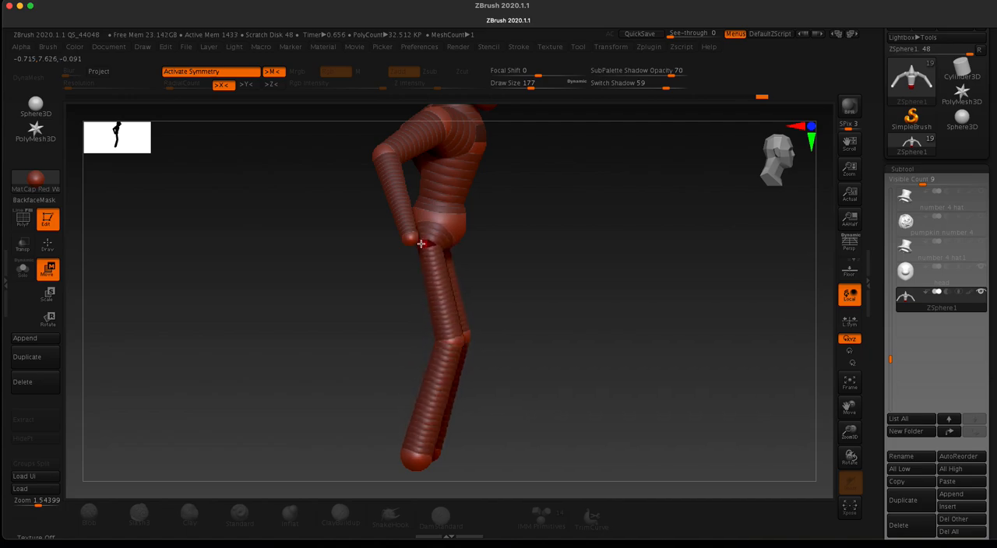
drag(352, 311, 325, 296)
drag(429, 340, 422, 339)
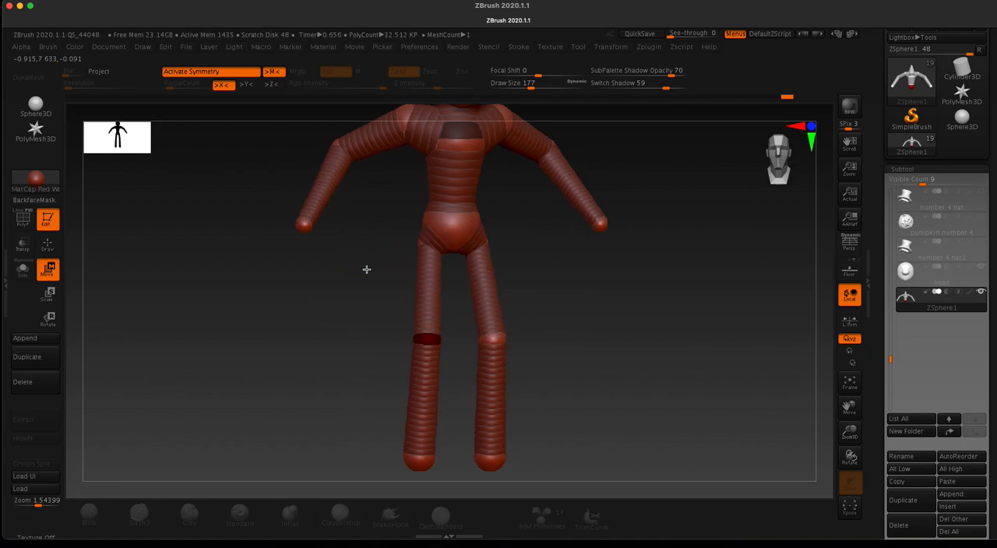
drag(365, 270, 400, 240)
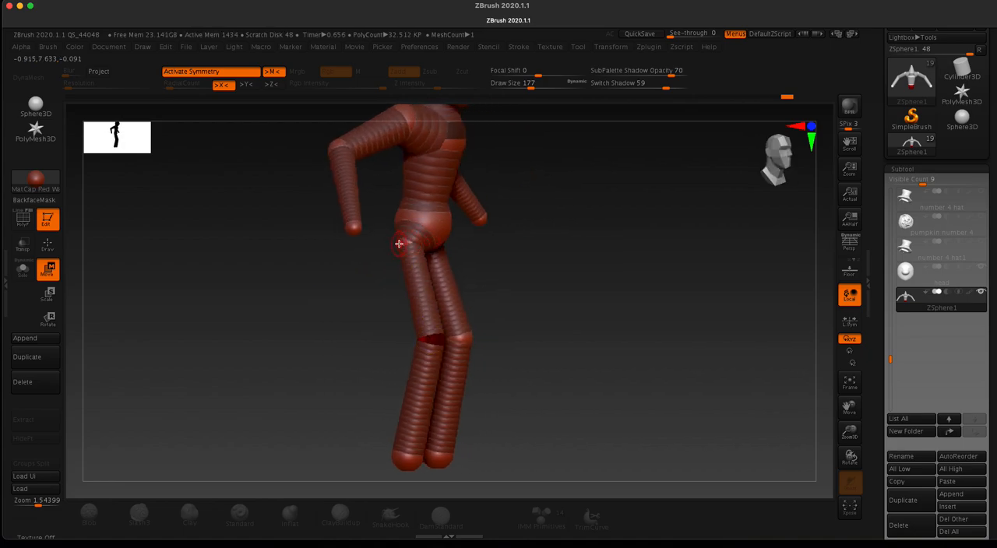
mouse_move(373, 273)
mouse_down()
mouse_move(350, 278)
mouse_move(380, 271)
mouse_up()
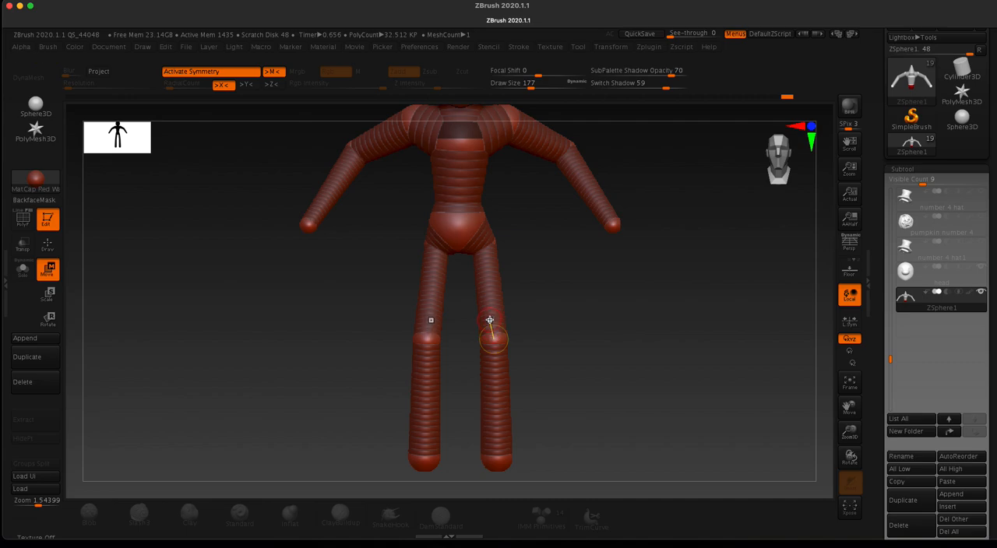
Step: Scale up the symmetrical hip ZSpheres to widen the hips
key(r)
key(e)
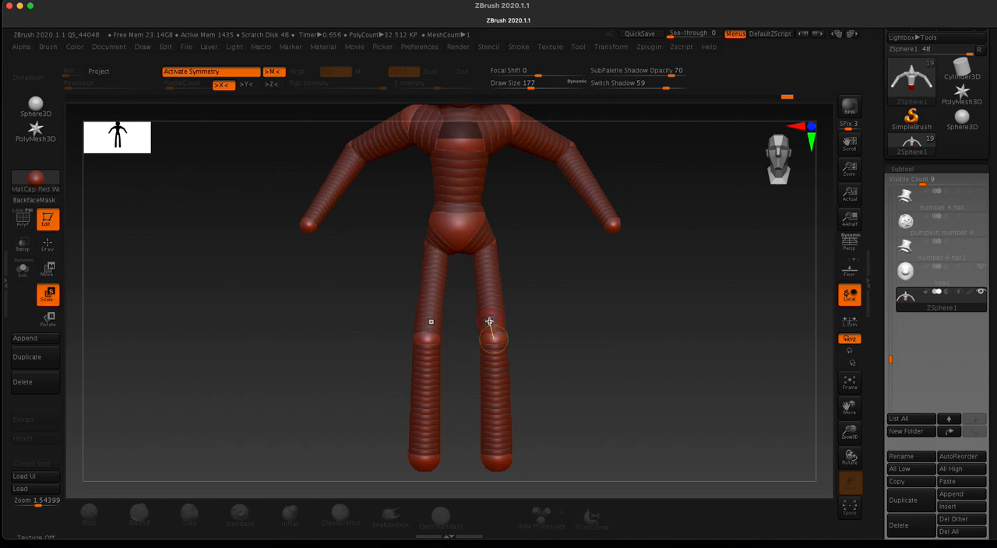
drag(387, 227, 417, 232)
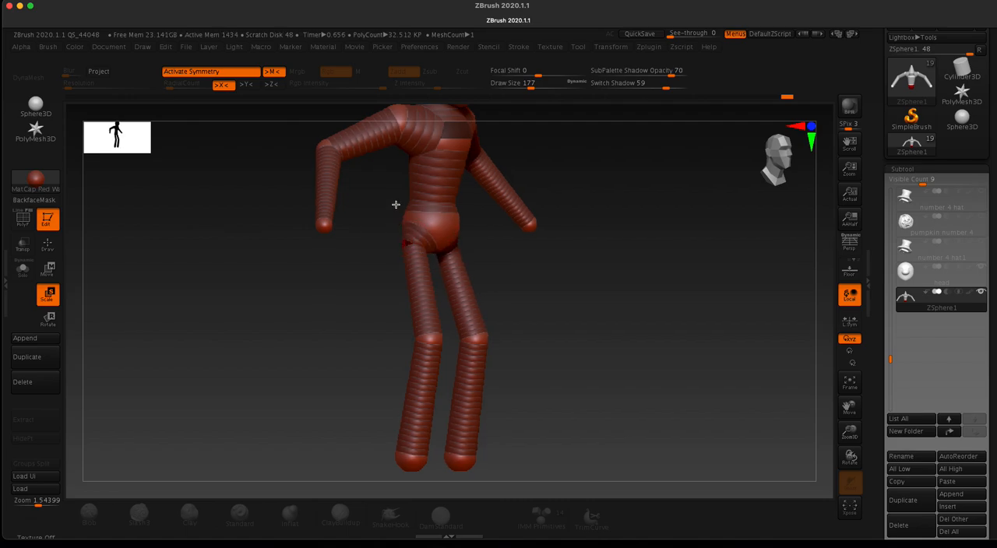
key(ctrl+shift+z)
click(422, 289)
drag(294, 303, 260, 312)
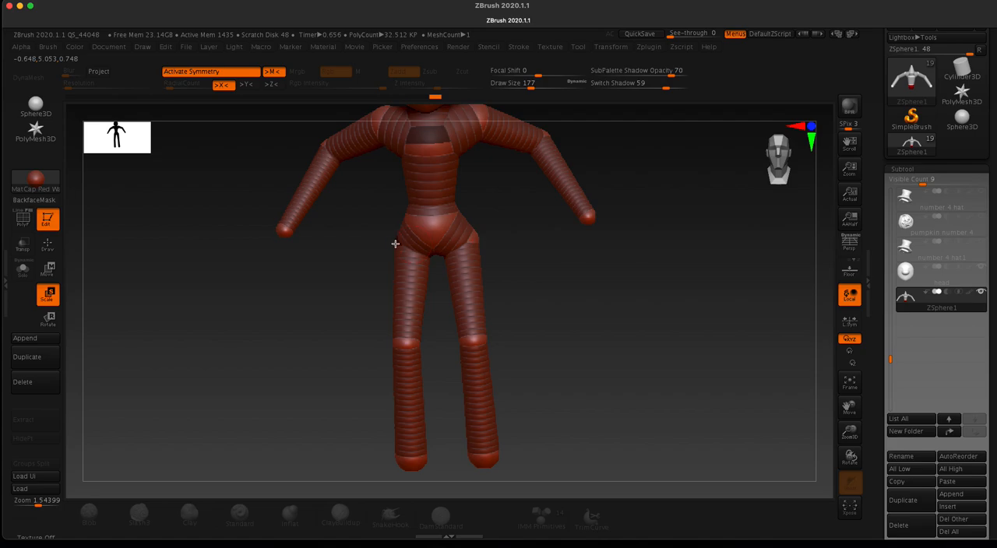
key(ctrl+shift+z)
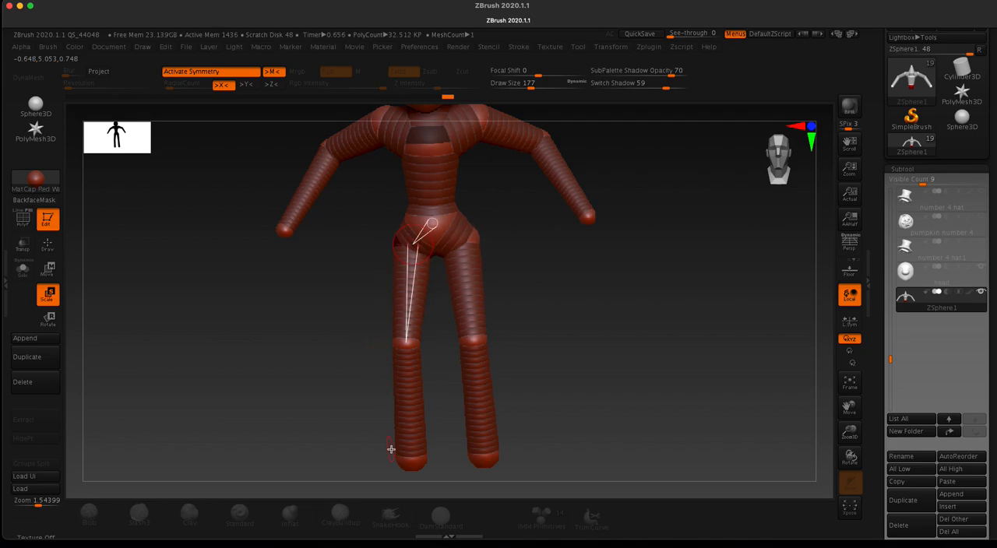
Step: Scale down the ZSpheres at the ends of the legs to taper the shins toward the ankles
drag(336, 433, 348, 345)
mouse_move(406, 411)
mouse_down()
mouse_move(467, 303)
mouse_move(422, 395)
mouse_move(438, 332)
mouse_up()
mouse_move(307, 312)
mouse_down()
mouse_move(347, 325)
mouse_move(324, 327)
mouse_move(333, 322)
mouse_up()
drag(352, 371, 358, 319)
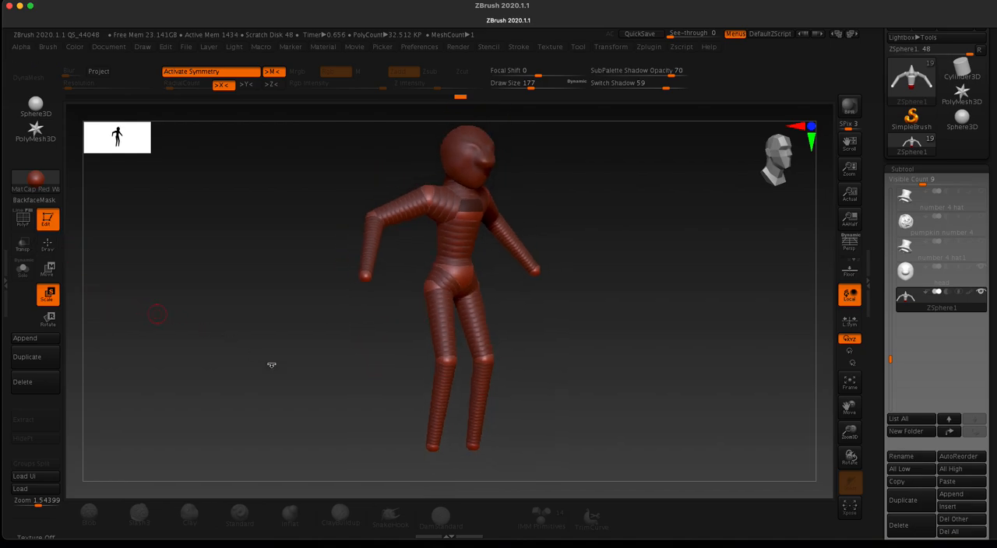
Step: Preview the adaptive skin of the whole body from front and back, and return to the ZSpheres
key(a)
drag(281, 374, 371, 371)
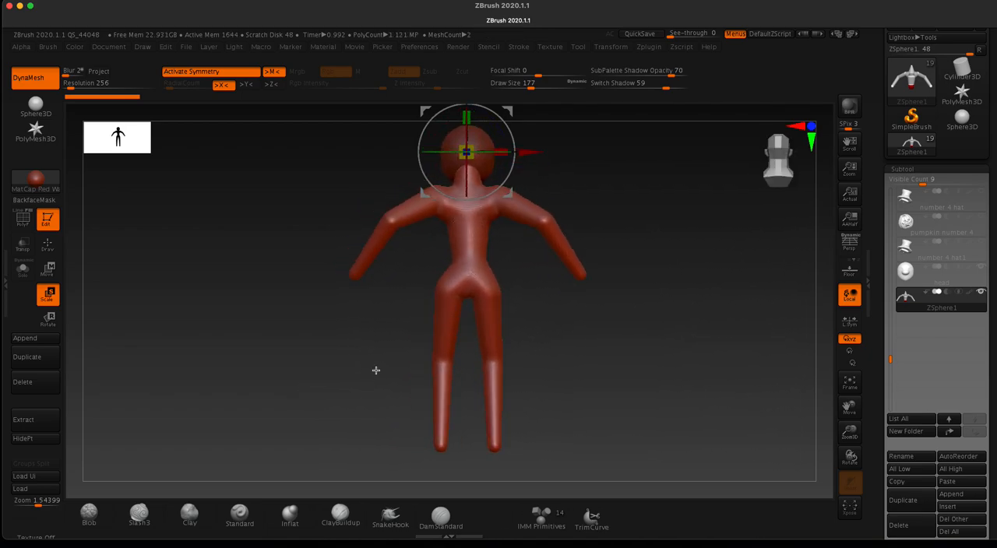
drag(491, 282, 449, 295)
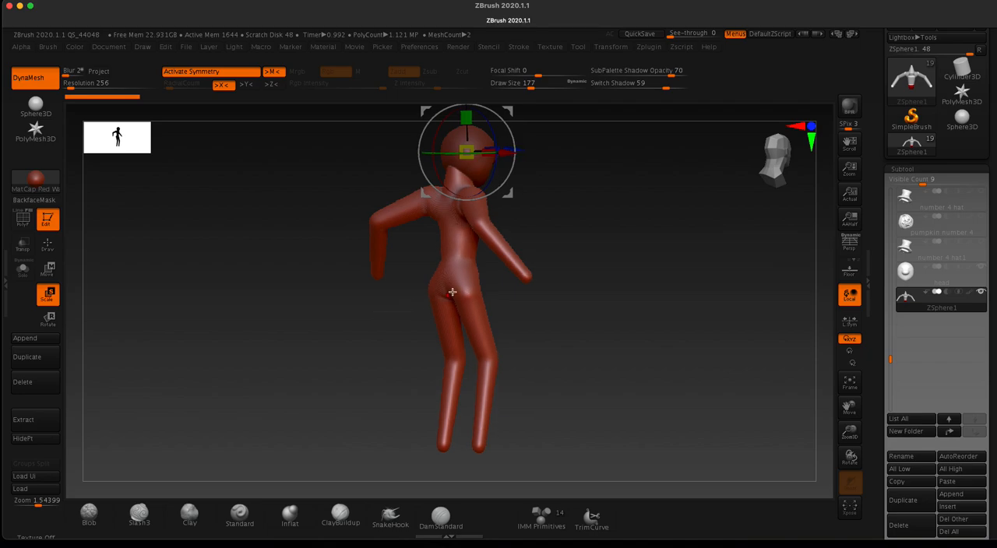
key(a)
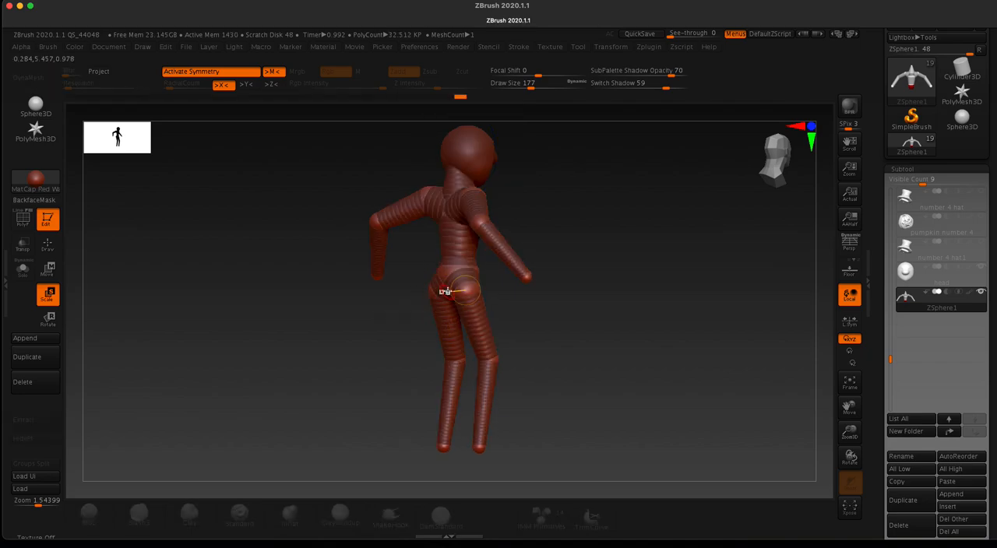
Step: Try to add a symmetrical pair of buttock ZSpheres on the back of the pelvis and spread them outward
key(q)
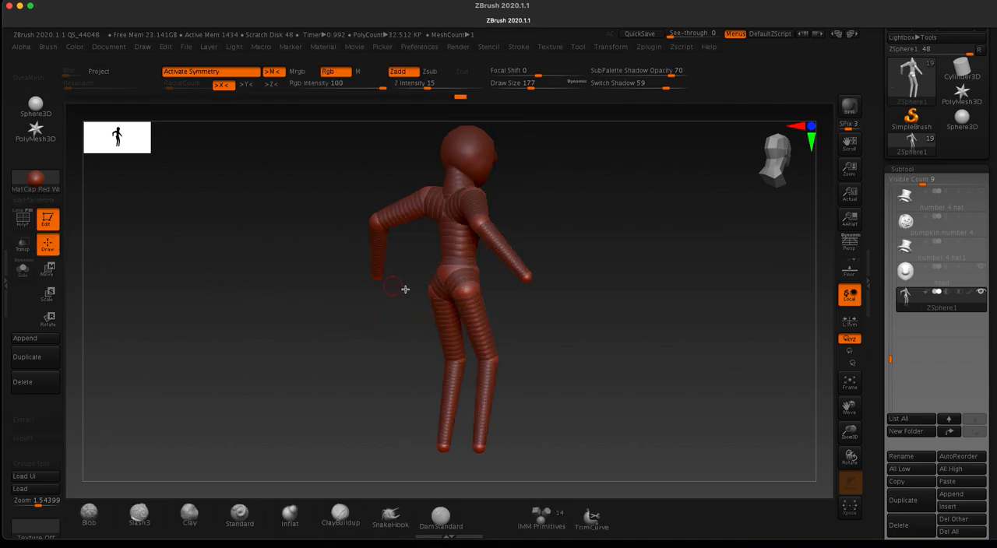
drag(456, 277, 455, 273)
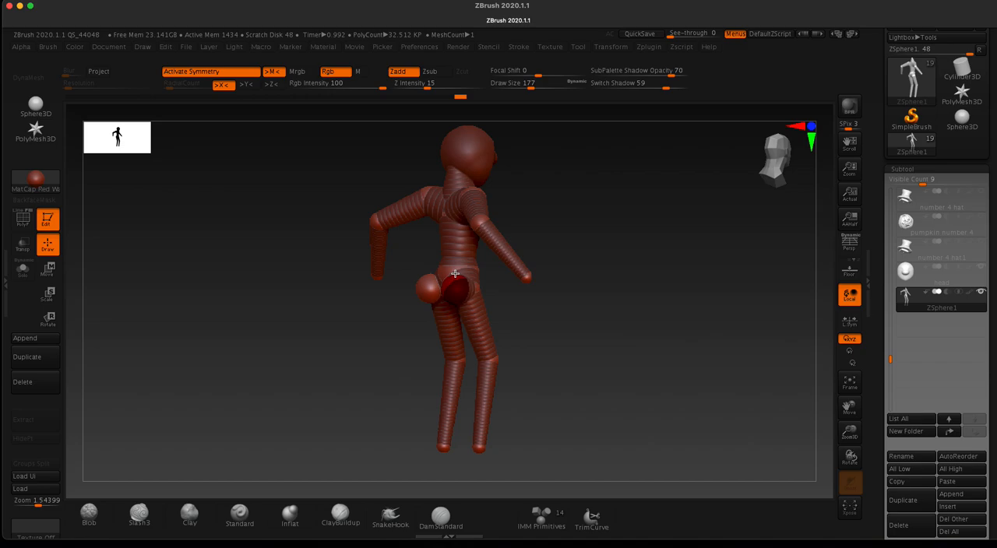
drag(340, 285, 318, 285)
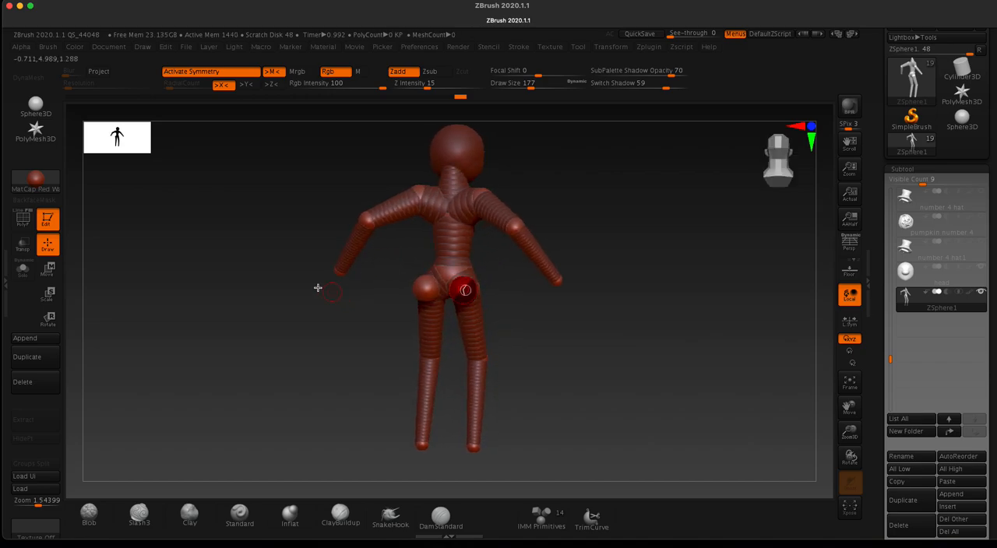
click(49, 270)
drag(419, 287, 421, 281)
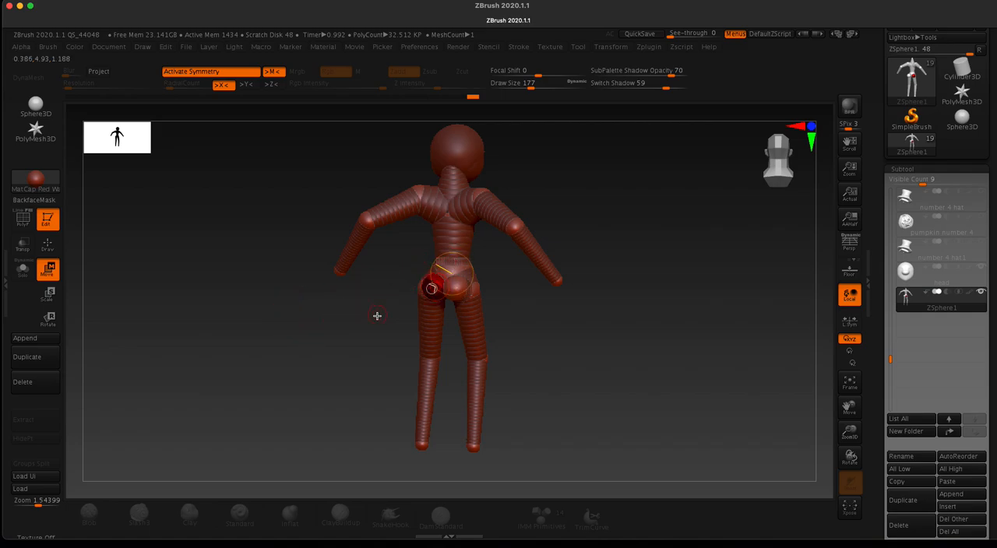
alt+drag(368, 320, 369, 445)
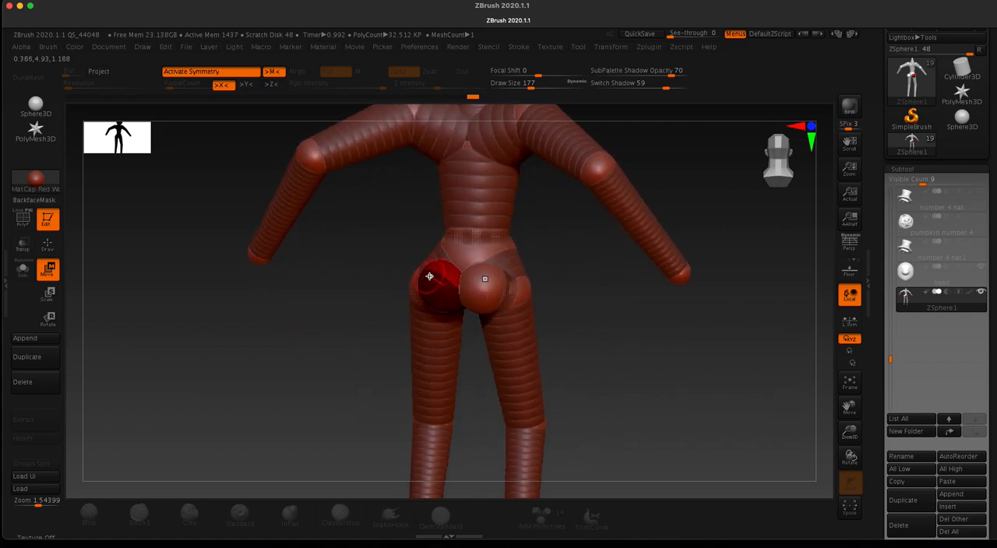
mouse_move(428, 282)
mouse_down()
mouse_move(385, 273)
mouse_move(425, 281)
mouse_move(416, 280)
mouse_up()
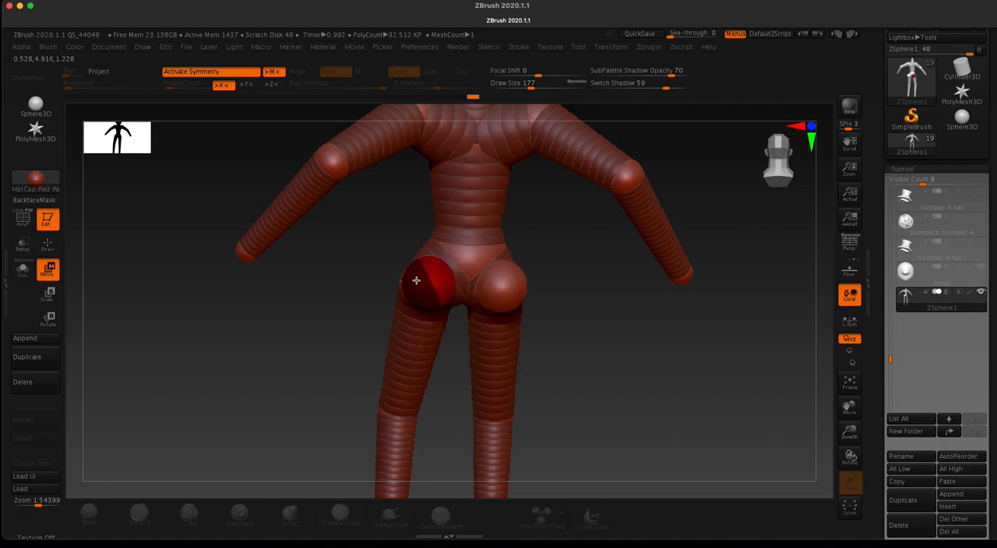
Step: Preview the adaptive skin of the buttocks from behind and return to the ZSpheres
drag(350, 283, 375, 286)
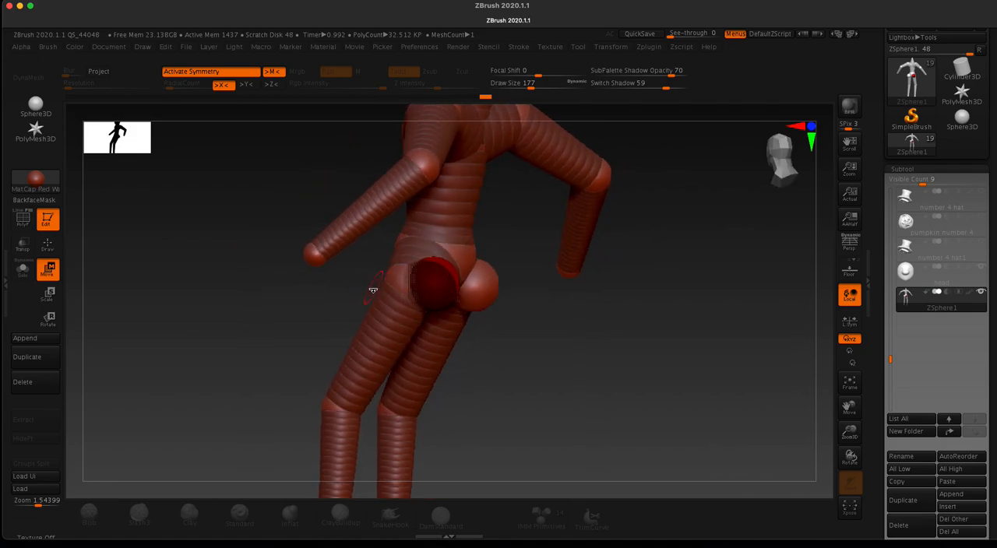
key(a)
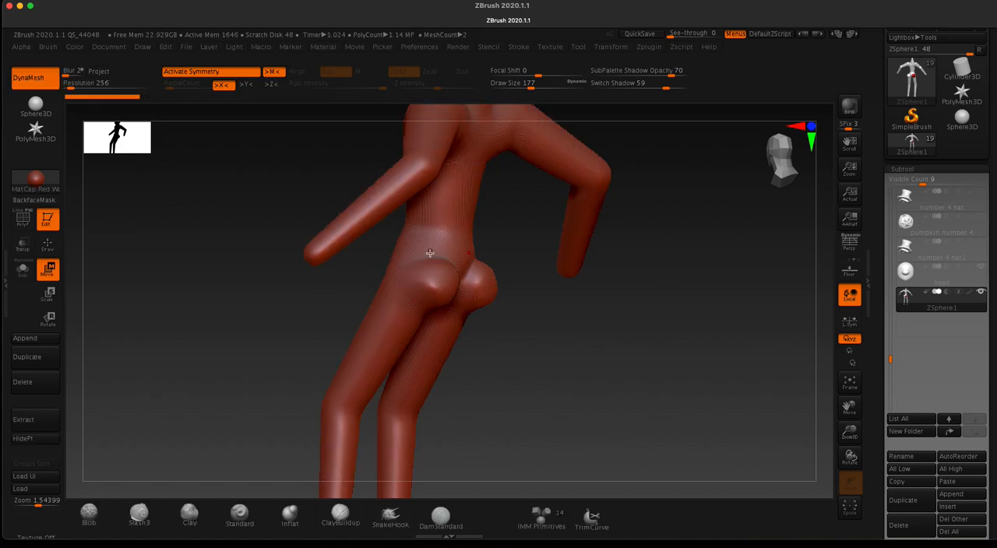
drag(276, 194, 233, 187)
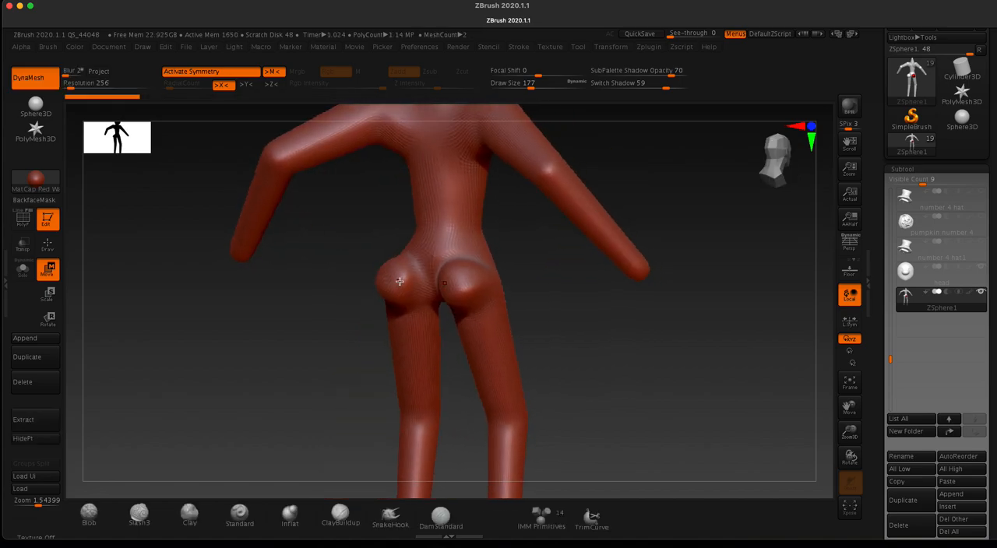
key(a)
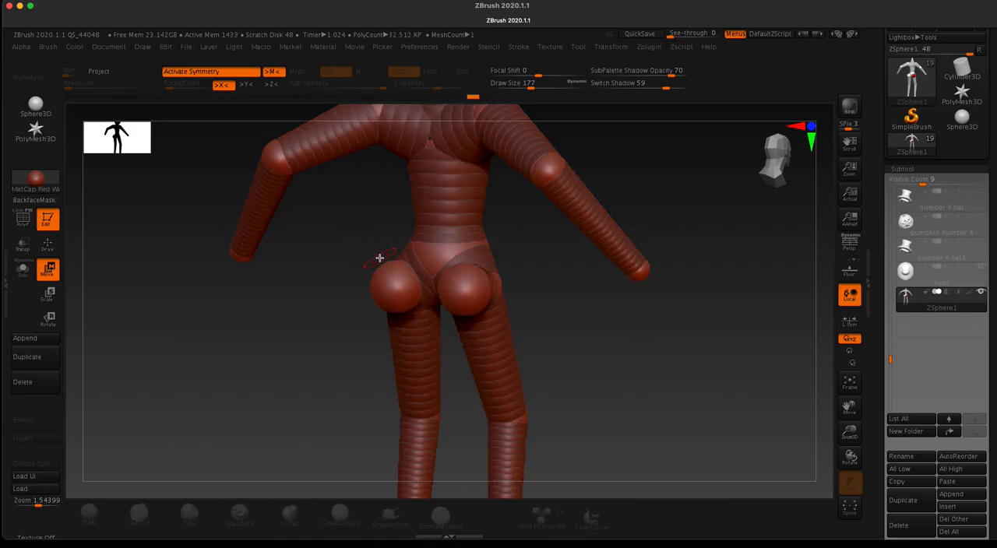
Step: Draw a ZSphere on each ankle with symmetry and move the pair forward to form the feet
mouse_move(379, 258)
mouse_down()
mouse_move(300, 293)
mouse_move(338, 318)
mouse_move(345, 311)
mouse_move(338, 320)
mouse_move(356, 347)
mouse_move(356, 296)
mouse_move(354, 317)
mouse_move(327, 298)
mouse_up()
click(48, 245)
drag(354, 358, 369, 338)
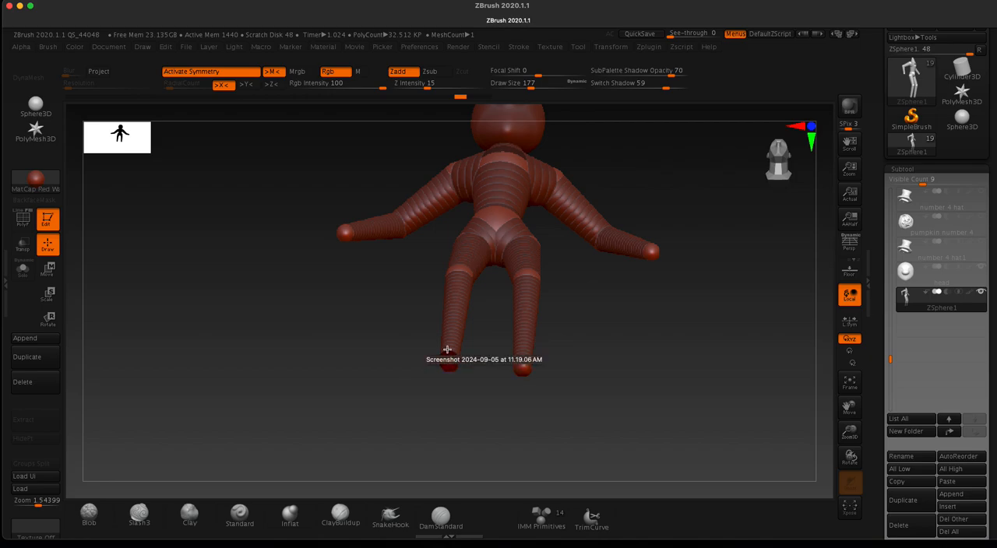
drag(325, 347, 369, 395)
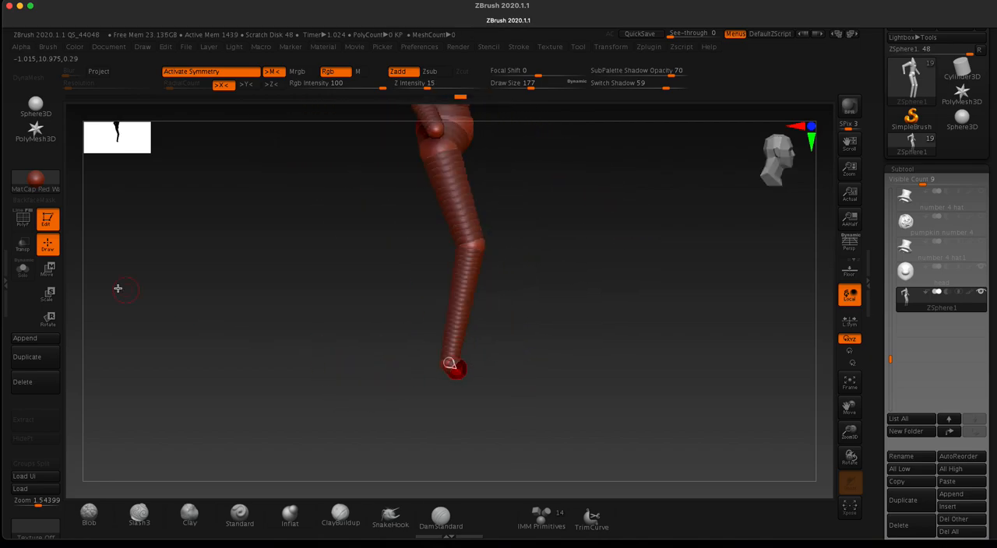
key(w)
drag(464, 370, 499, 368)
mouse_move(382, 333)
mouse_down()
mouse_move(303, 322)
mouse_move(316, 306)
mouse_move(367, 362)
mouse_move(366, 401)
mouse_move(398, 402)
mouse_move(371, 338)
mouse_up()
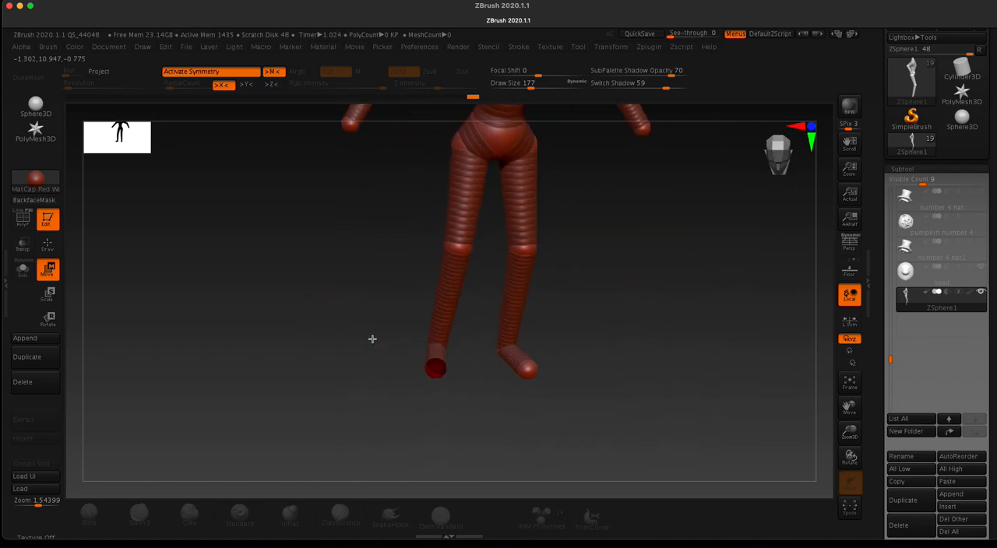
Step: Select the head subtool and move it straight up about 0.35 units above the neck
key(f)
drag(331, 357, 411, 355)
click(907, 271)
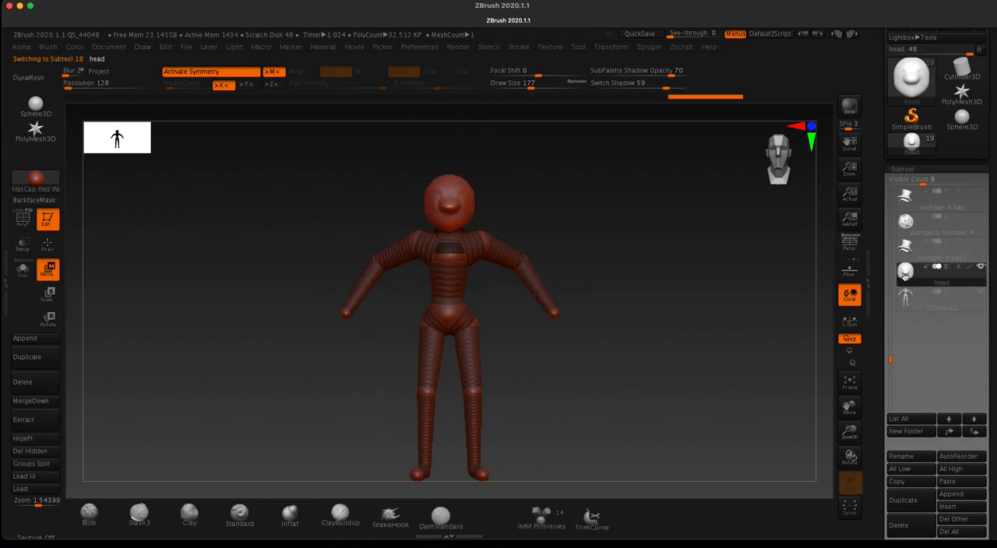
click(51, 249)
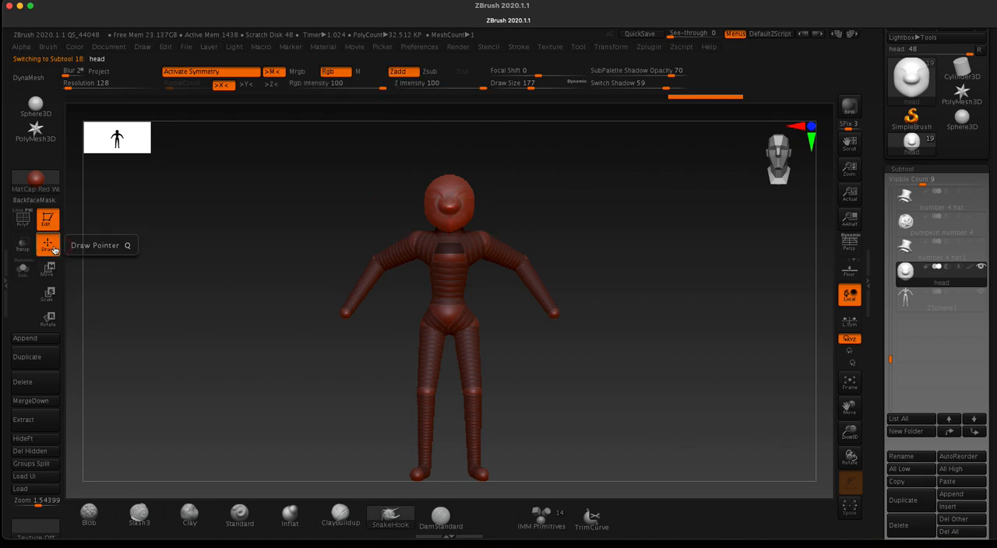
click(48, 270)
drag(449, 137, 449, 129)
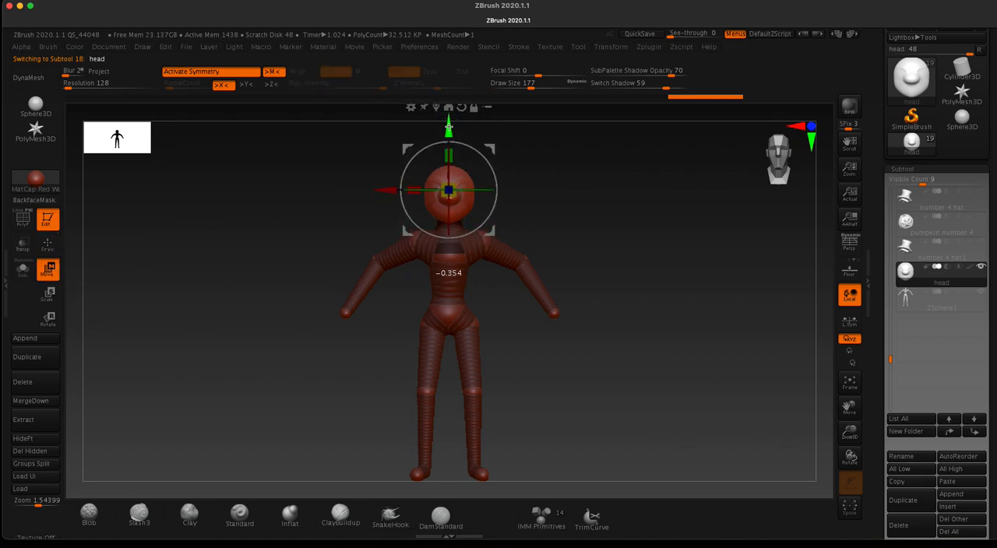
drag(218, 246, 280, 338)
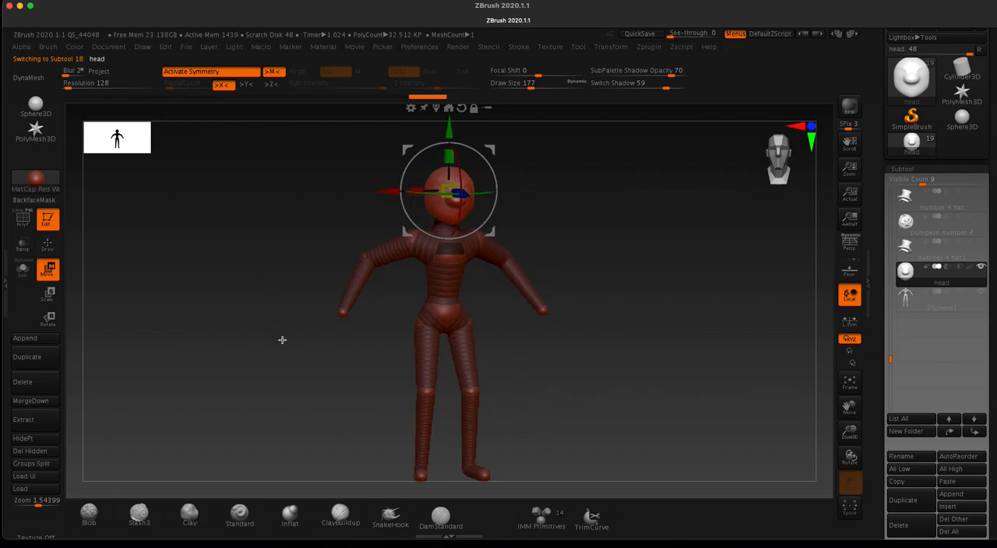
Step: Switch back to the ZSphere body subtool and preview its adaptive skin with the new feet
click(903, 304)
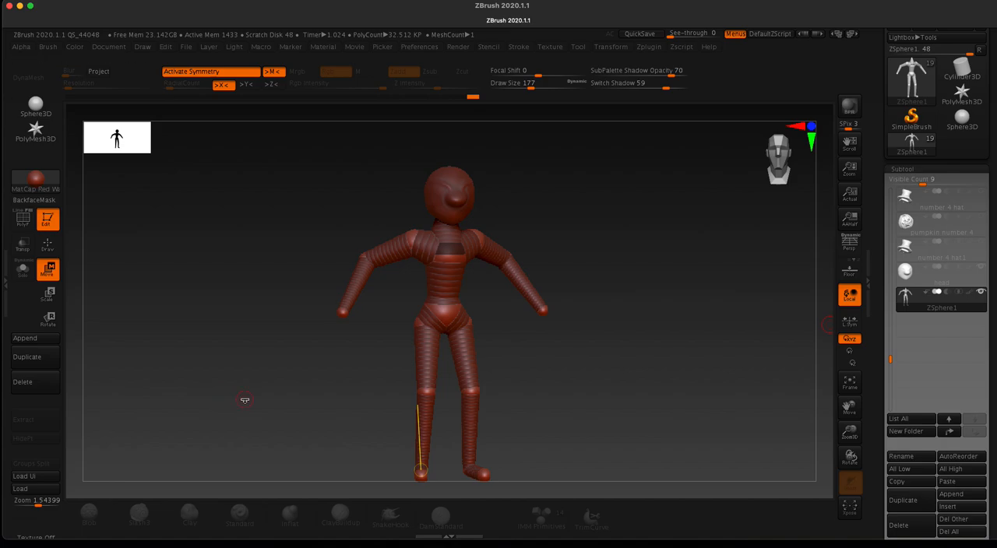
key(a)
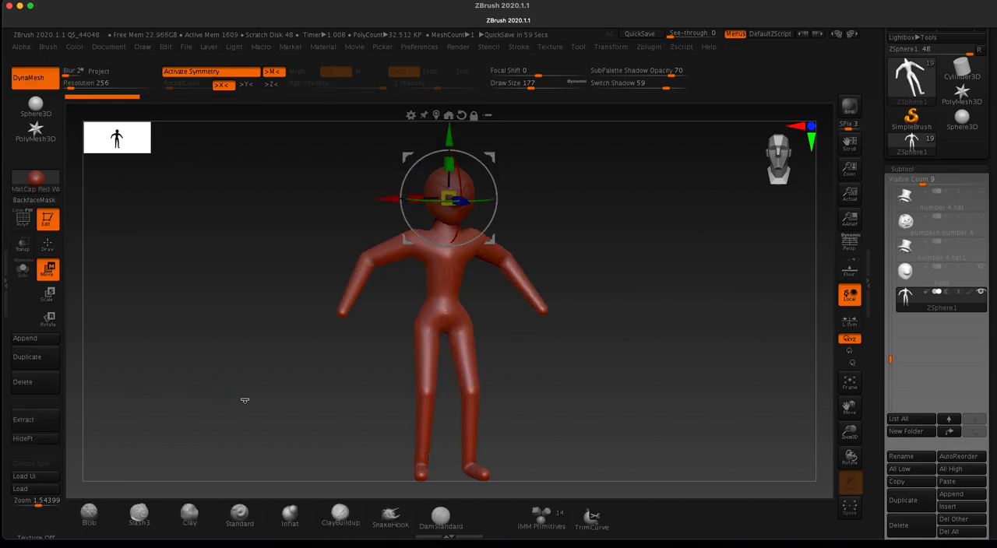
Step: Append the skinned ZSphere1 figure to the subtool list as a separate mesh copy of the body
scroll(880, 331, down, 3)
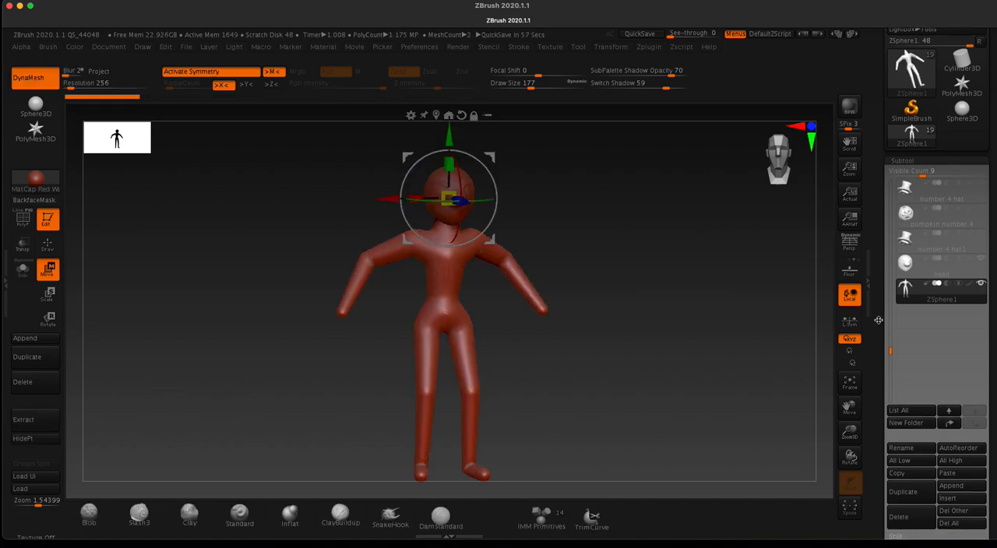
click(949, 425)
click(951, 421)
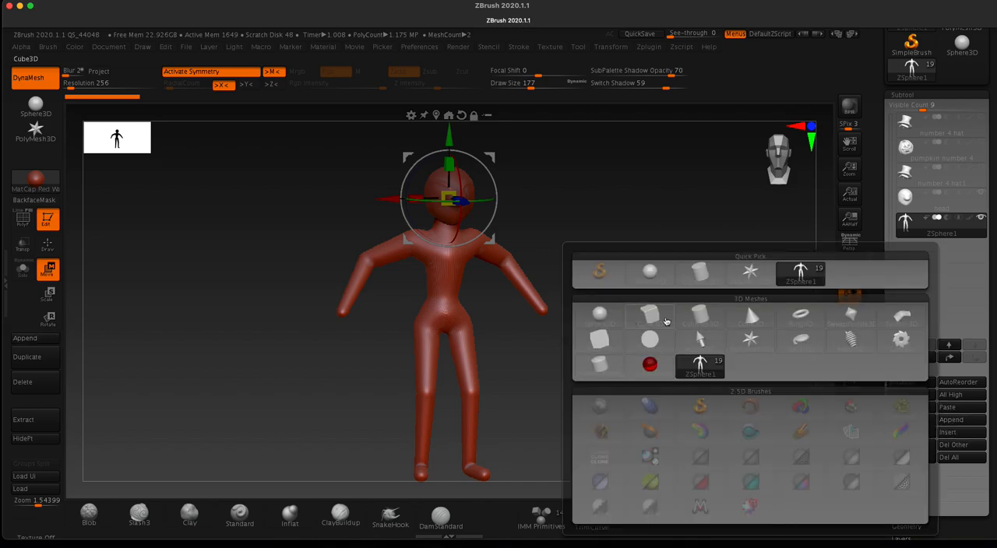
mouse_move(630, 333)
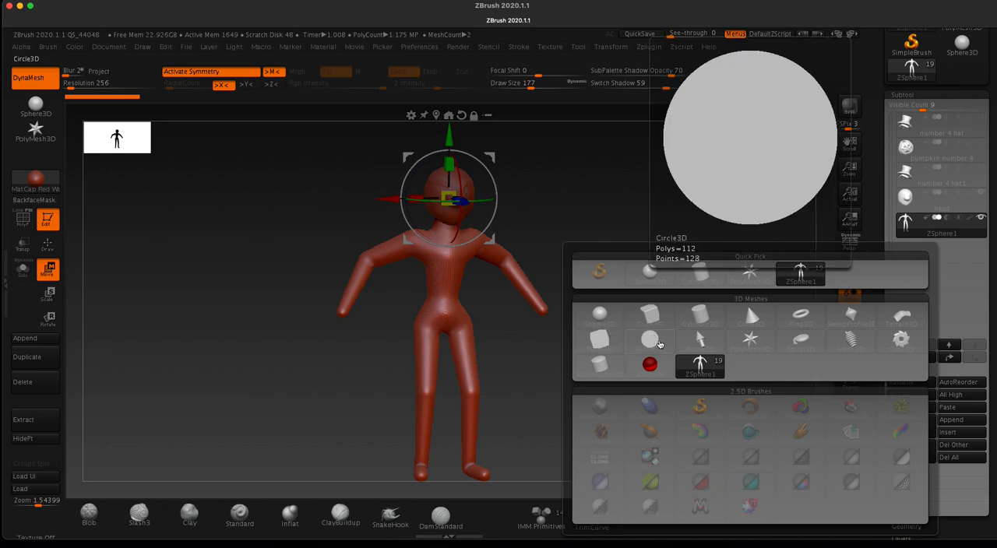
mouse_move(693, 365)
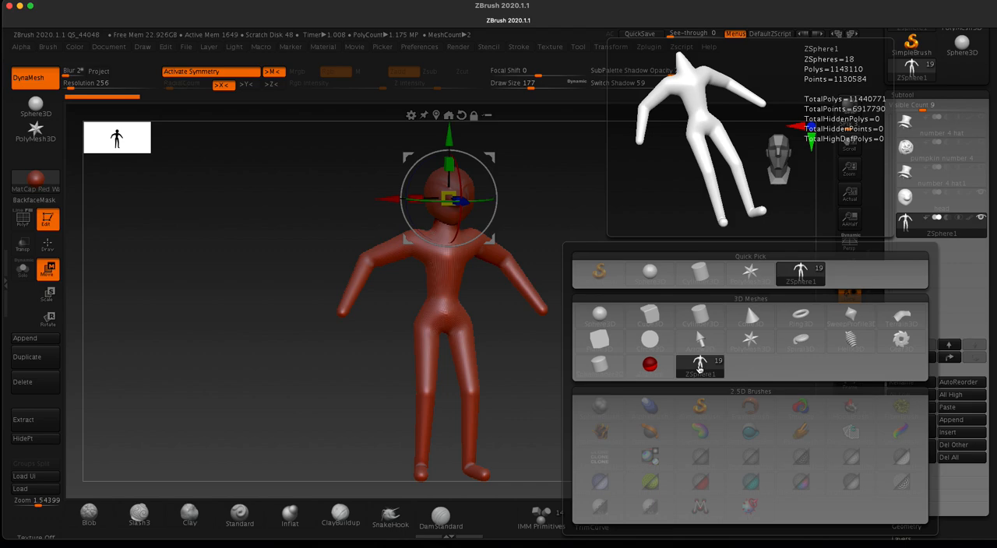
click(700, 368)
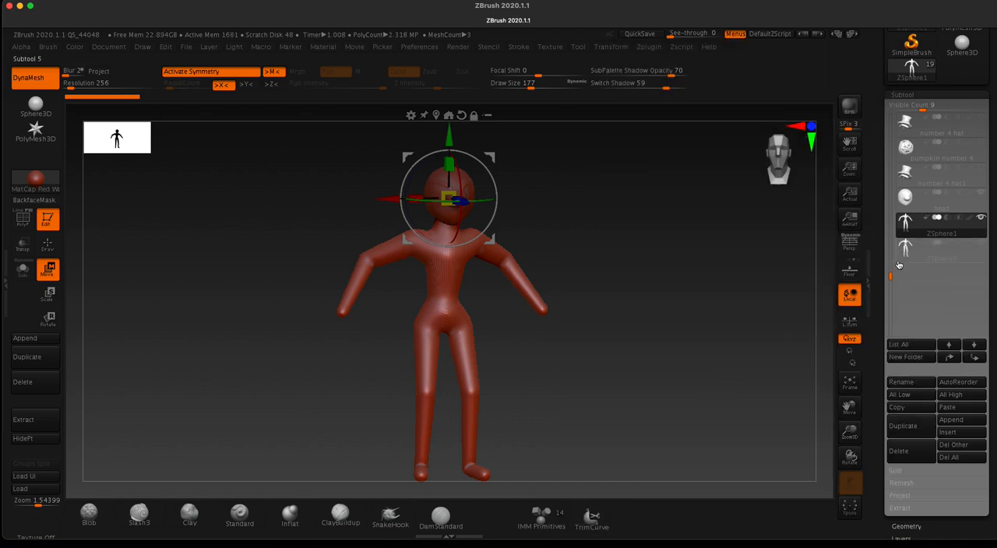
Step: Turn off the adaptive skin preview on the original ZSphere body and select the newly appended body subtool
mouse_move(904, 232)
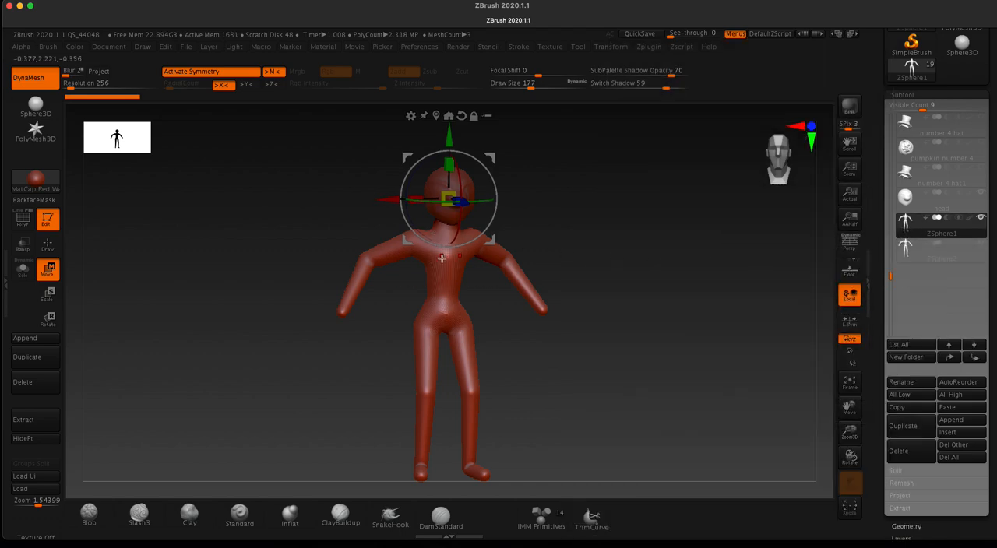
key(q)
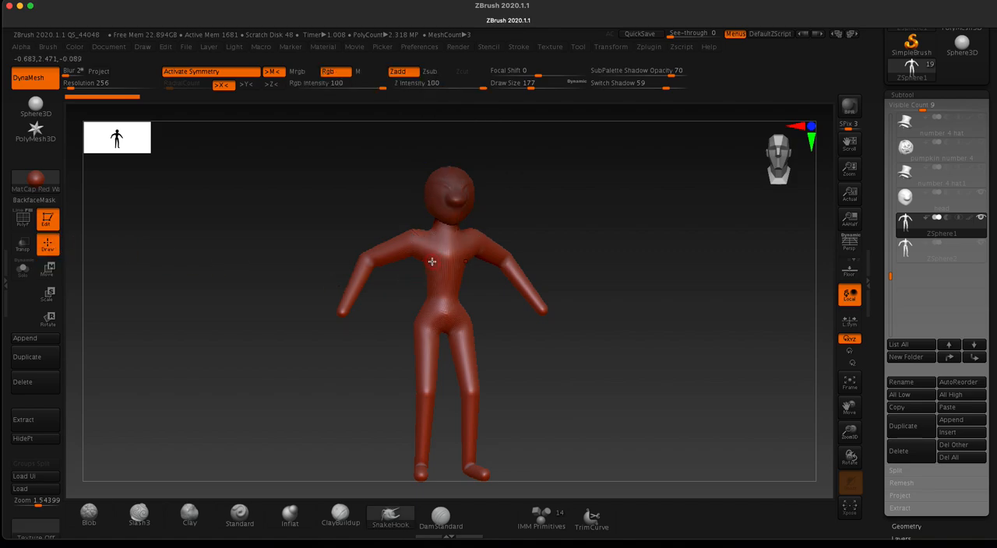
key(a)
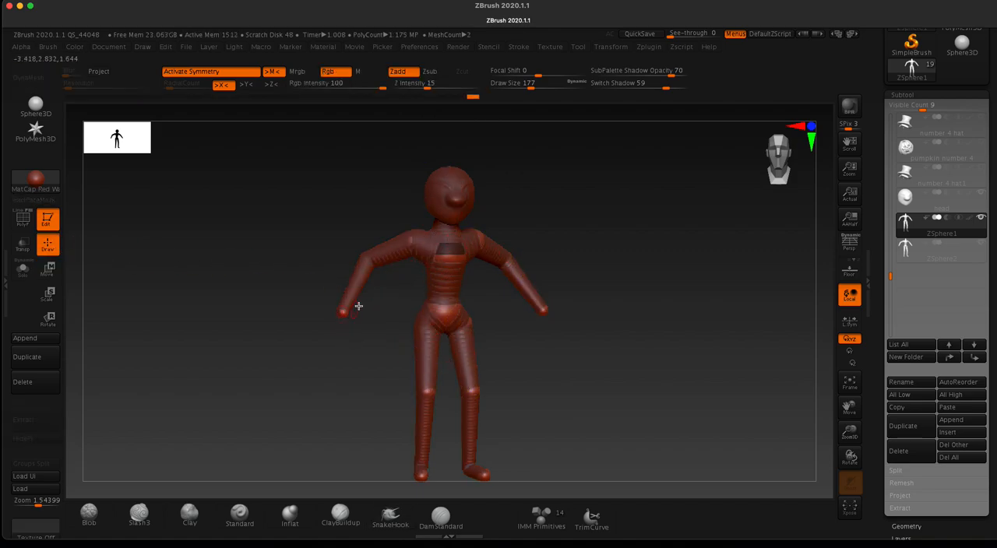
click(907, 254)
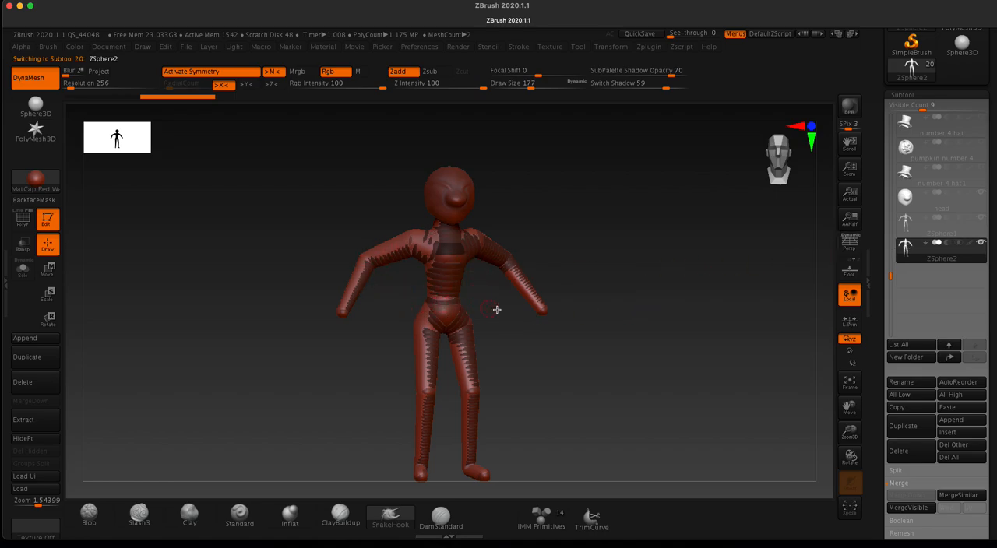
Step: Rename the appended mesh subtool as body and place the head subtool directly above it in the list
mouse_move(949, 228)
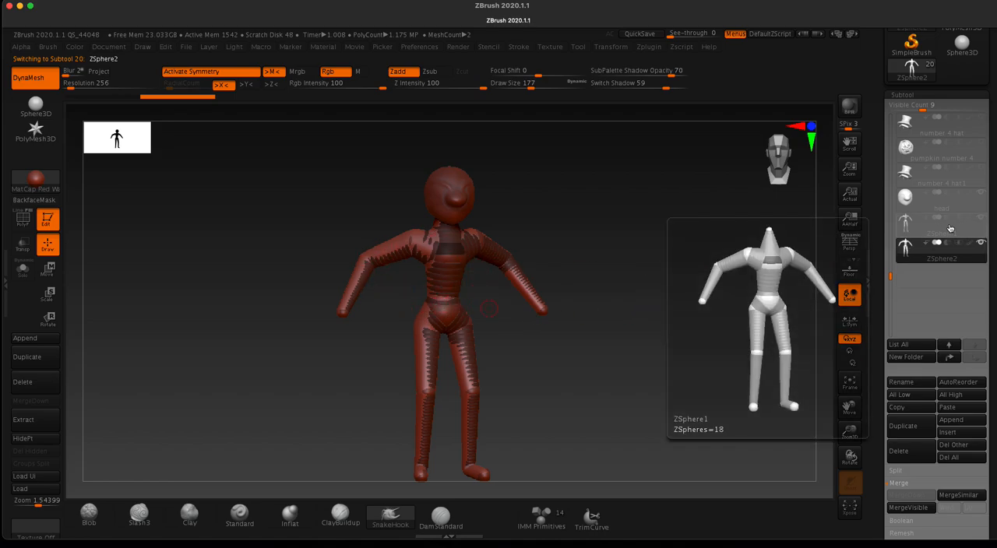
mouse_move(915, 266)
click(899, 382)
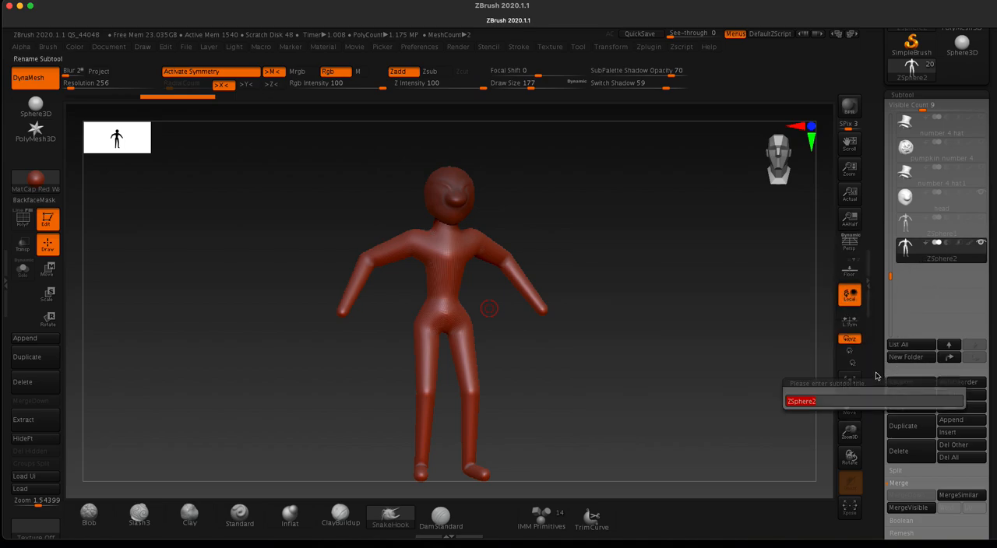
text(body)
key(Return)
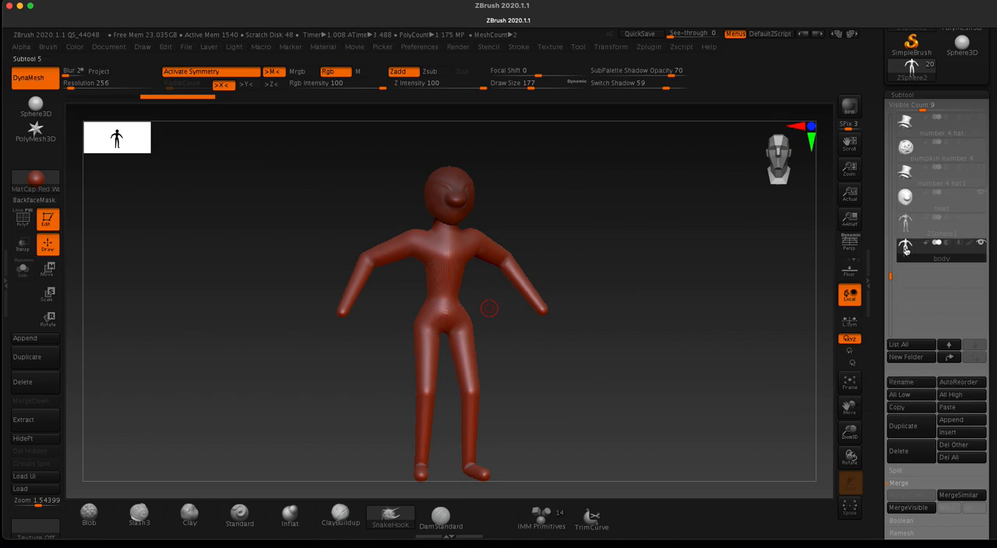
drag(917, 204, 917, 248)
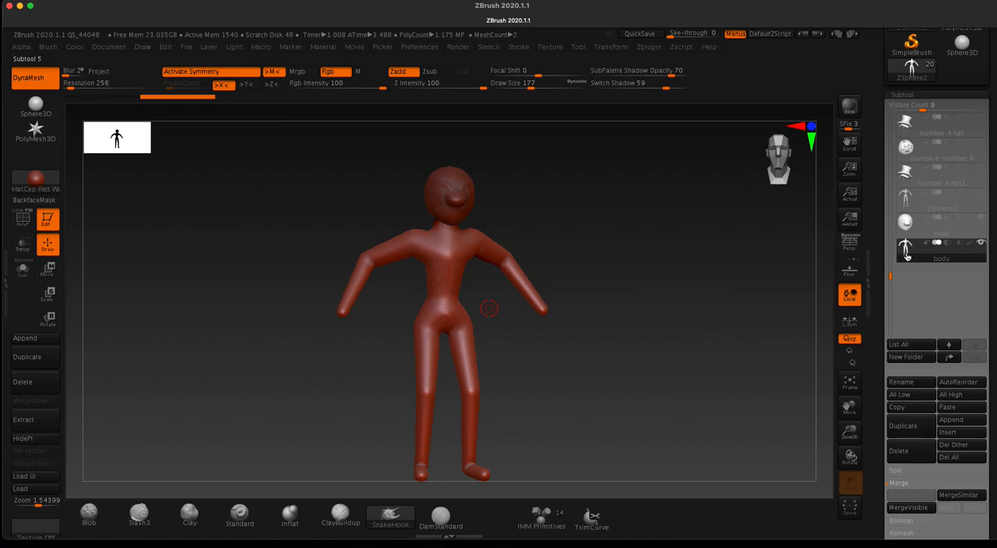
Step: Turn off symmetry and display the polyframe to examine the body's polygroups from the front and at an angle
shift+drag(245, 286, 235, 287)
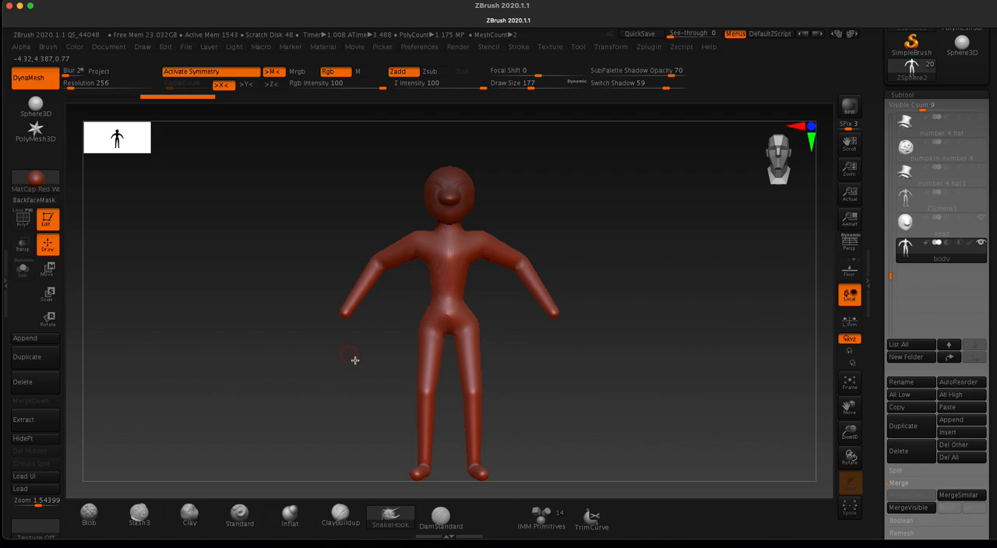
key(x)
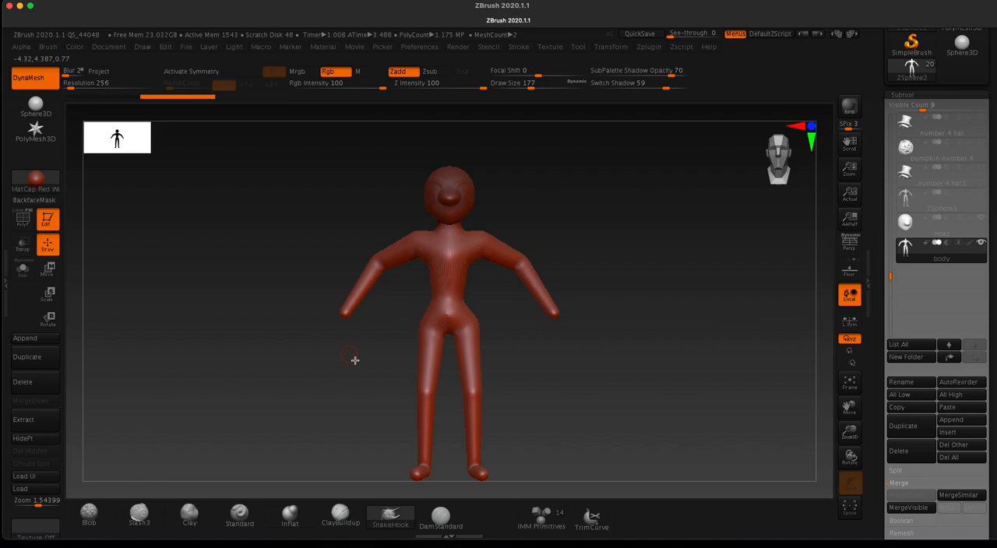
click(24, 220)
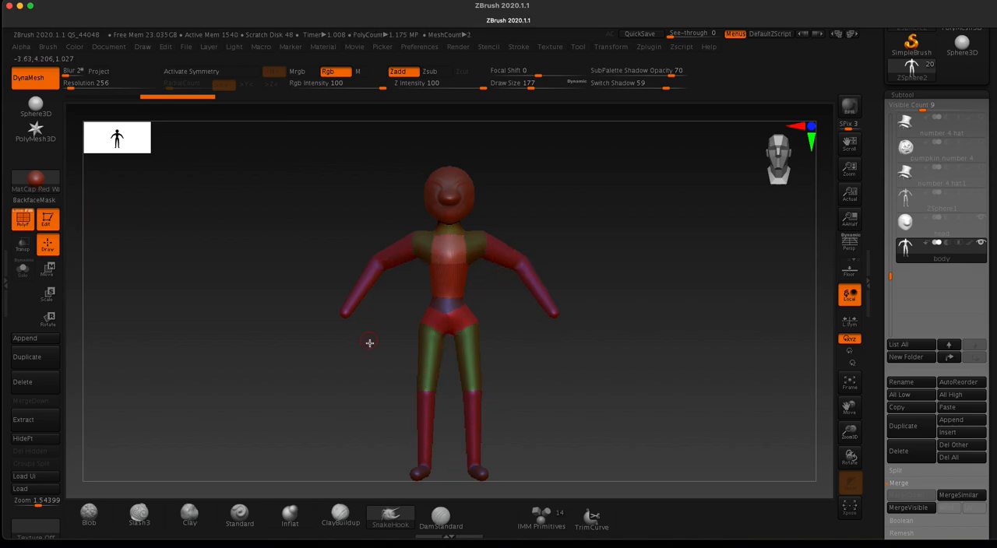
mouse_move(327, 225)
mouse_down()
mouse_move(341, 236)
mouse_move(423, 244)
mouse_move(330, 229)
mouse_up()
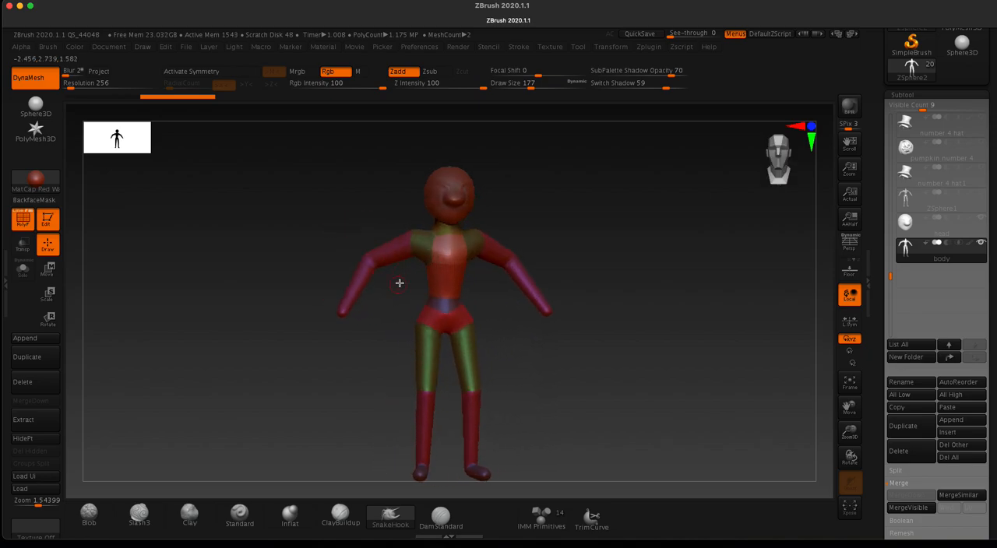
drag(337, 216, 330, 219)
drag(334, 367, 349, 392)
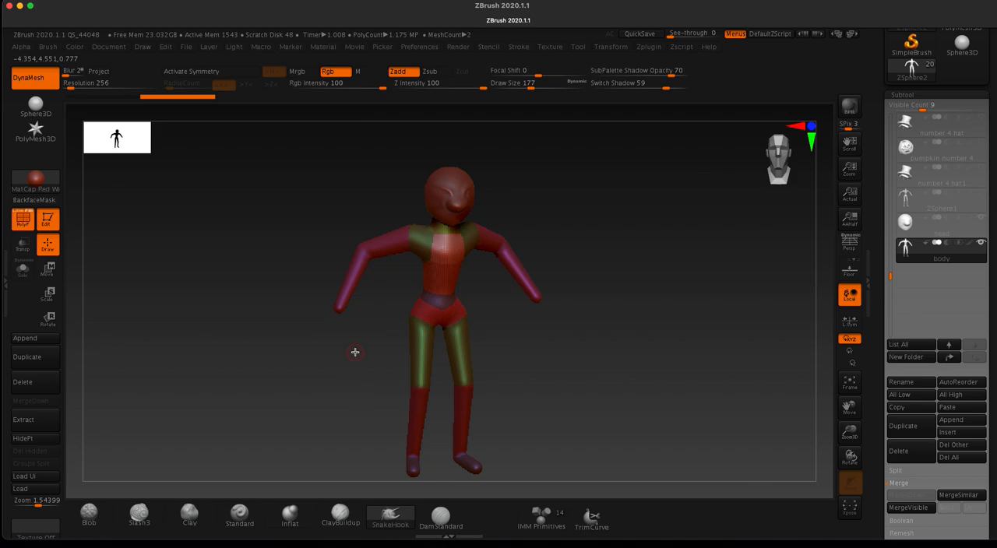
Step: Try to combine the body's polygroups into a single group and hide the polyframe
key(ctrl)
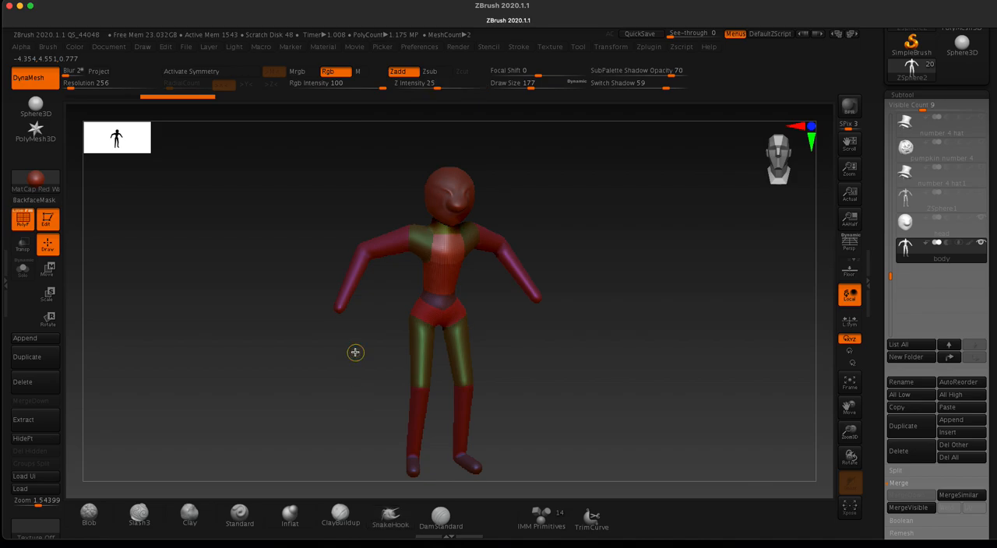
ctrl+drag(355, 352, 395, 231)
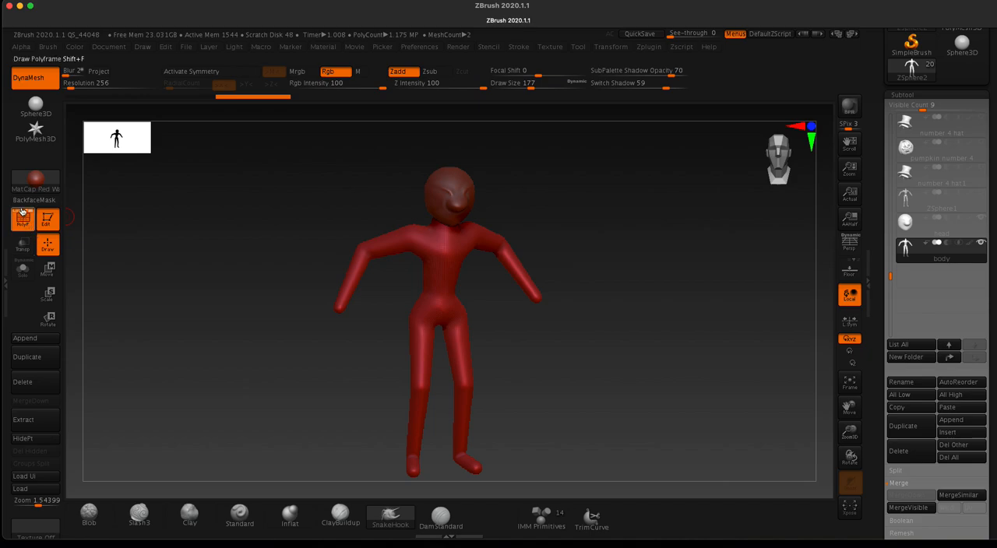
click(24, 217)
click(24, 220)
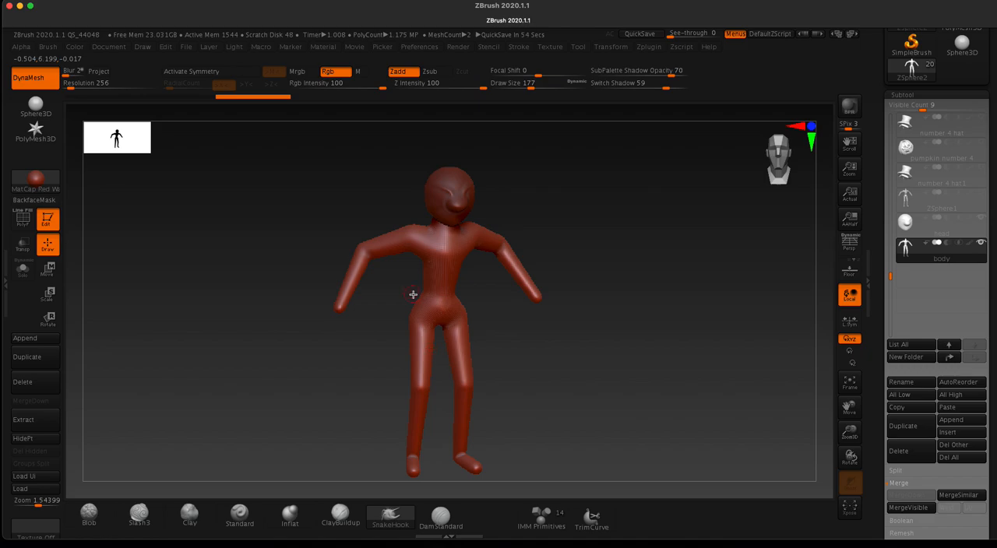
Step: Display the body's polyframe and merge all polygroups into one with Group Visible
scroll(880, 327, down, 5)
scroll(880, 327, down, 5)
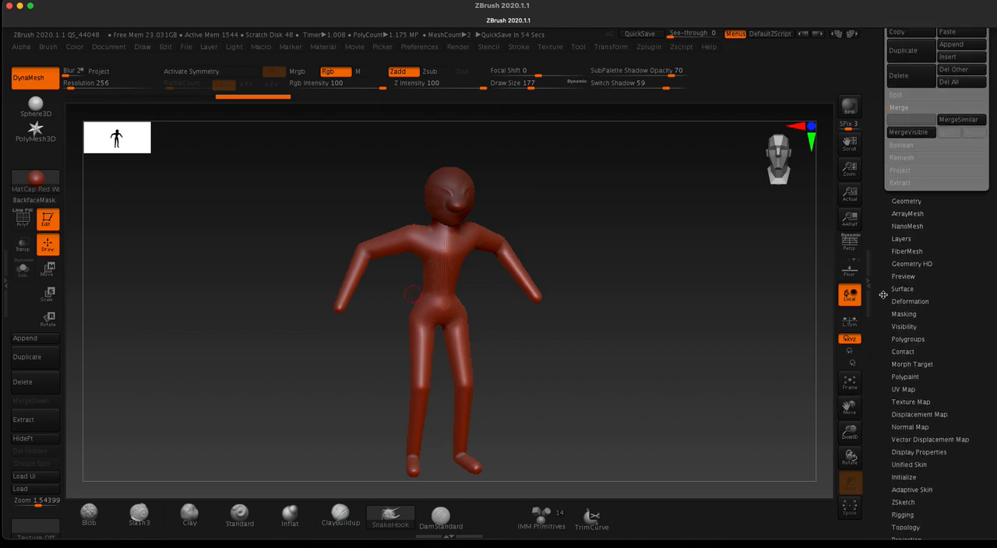
scroll(883, 294, down, 1)
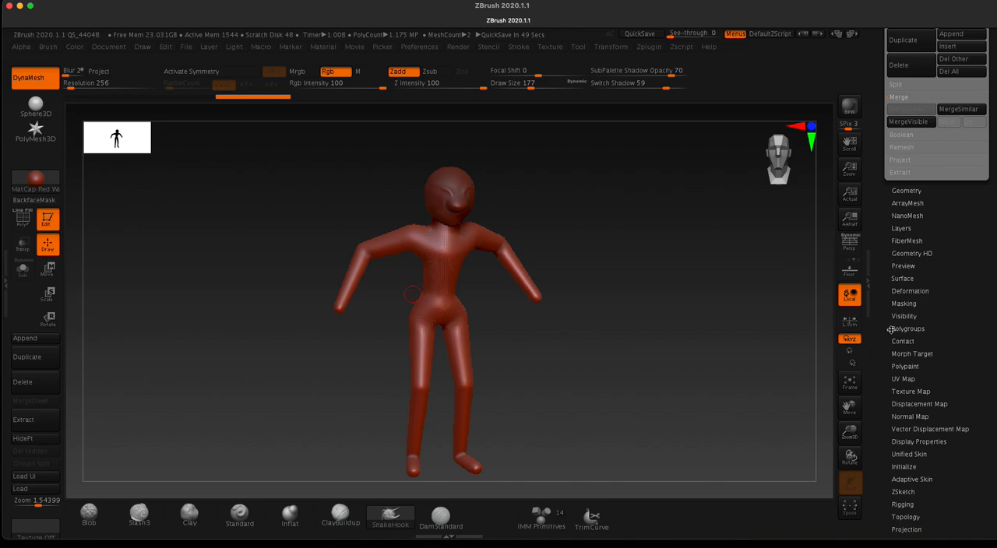
click(897, 329)
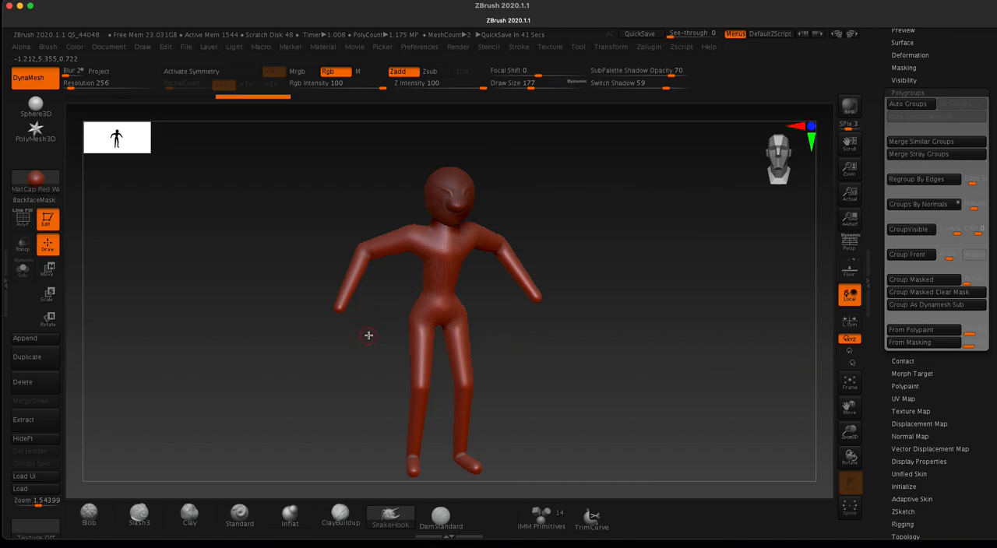
click(23, 217)
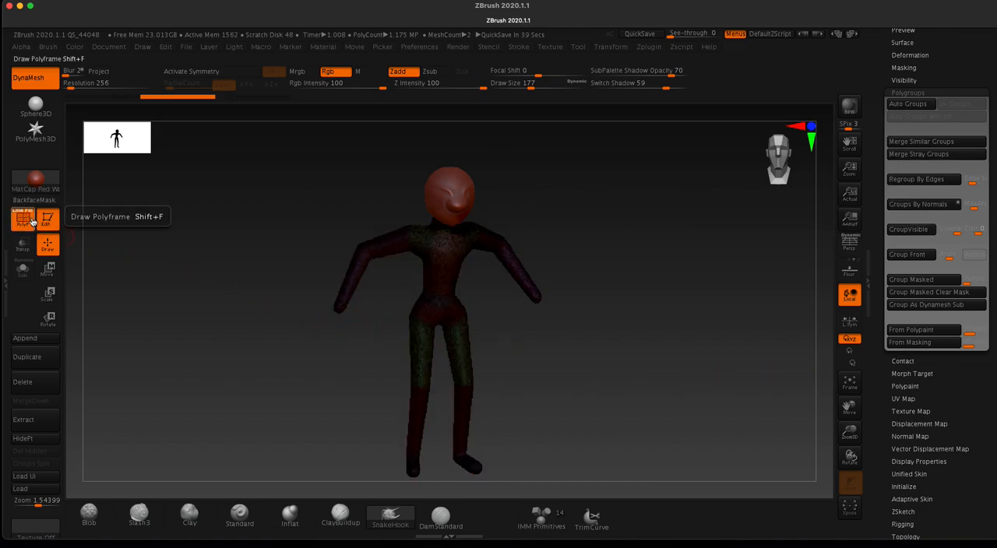
click(23, 217)
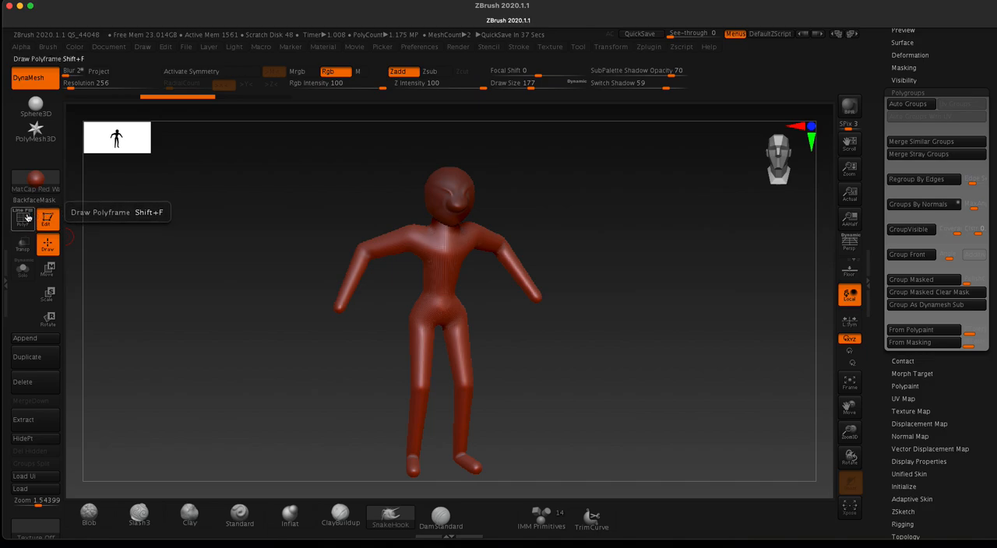
click(24, 217)
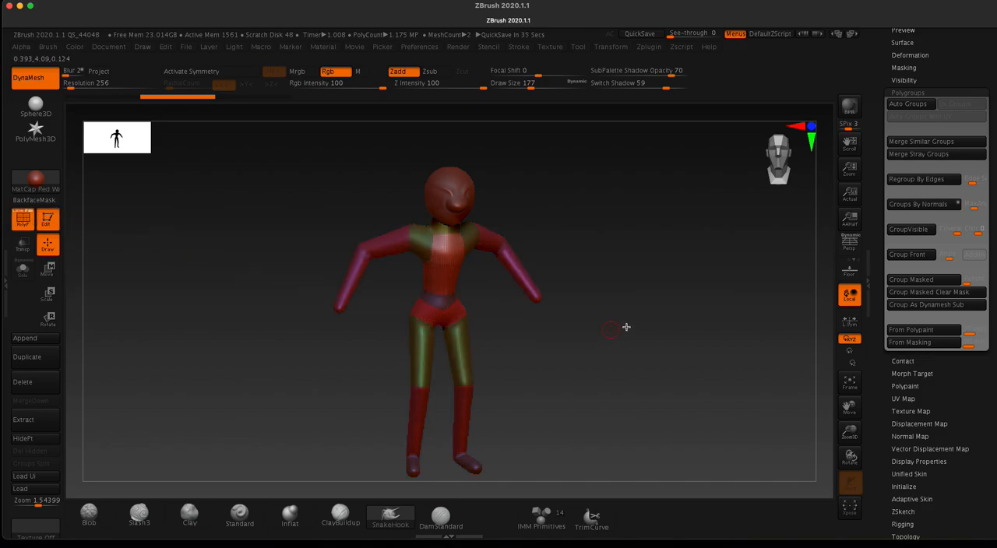
click(906, 230)
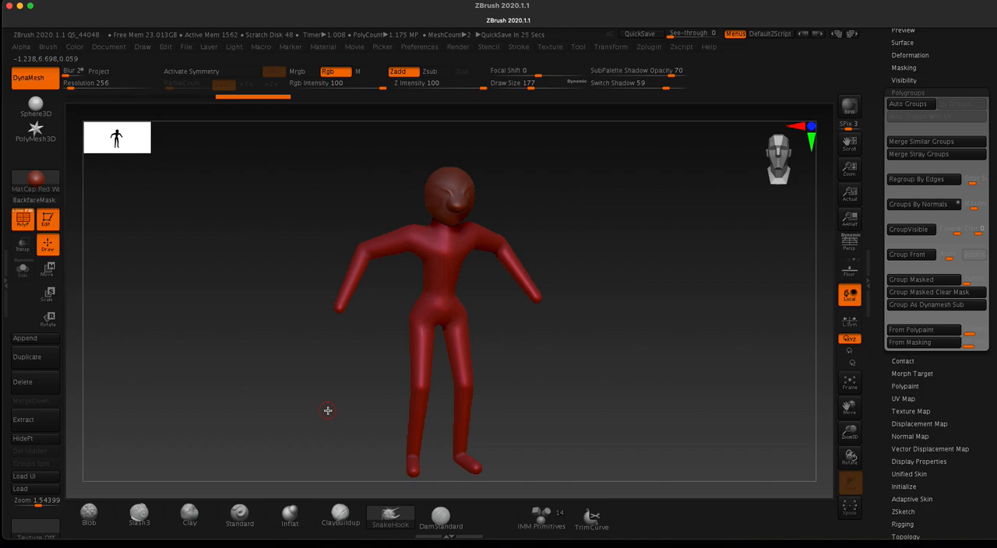
Step: Return to the subtool list and hide the polyframe on the body
scroll(882, 202, up, 5)
click(895, 89)
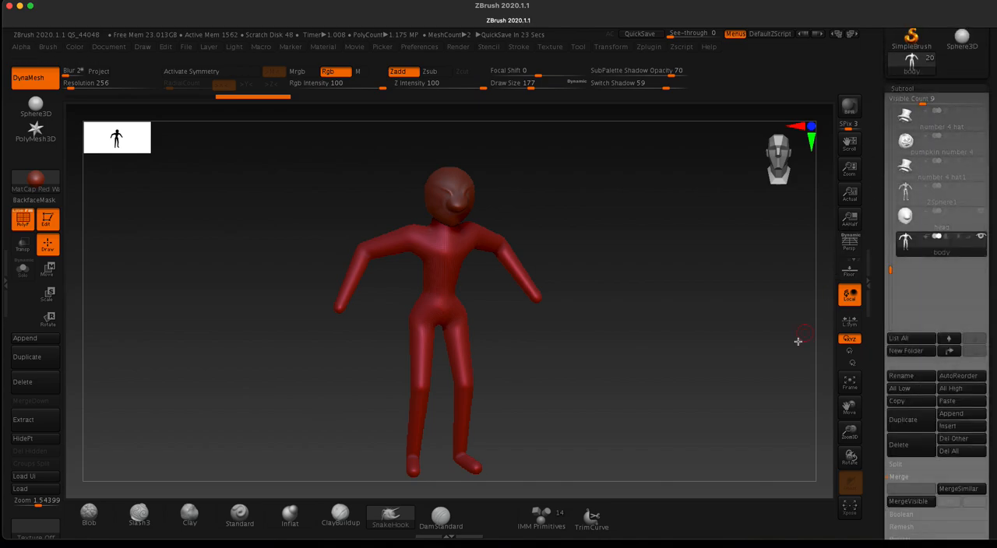
shift+drag(279, 254, 312, 238)
click(23, 221)
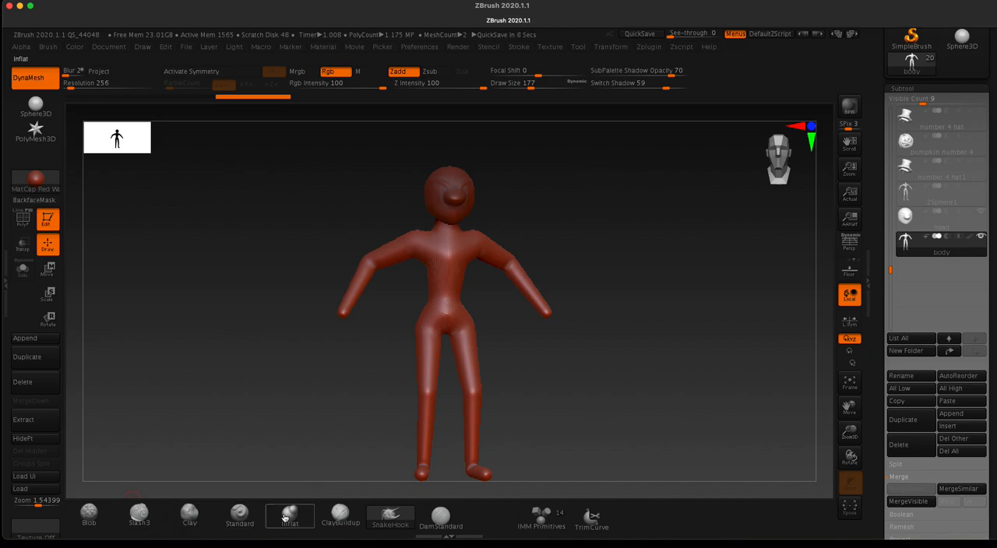
Step: Choose the ClayBuildup brush, set its draw size to 274 and activate X symmetry for sculpting the body
click(340, 514)
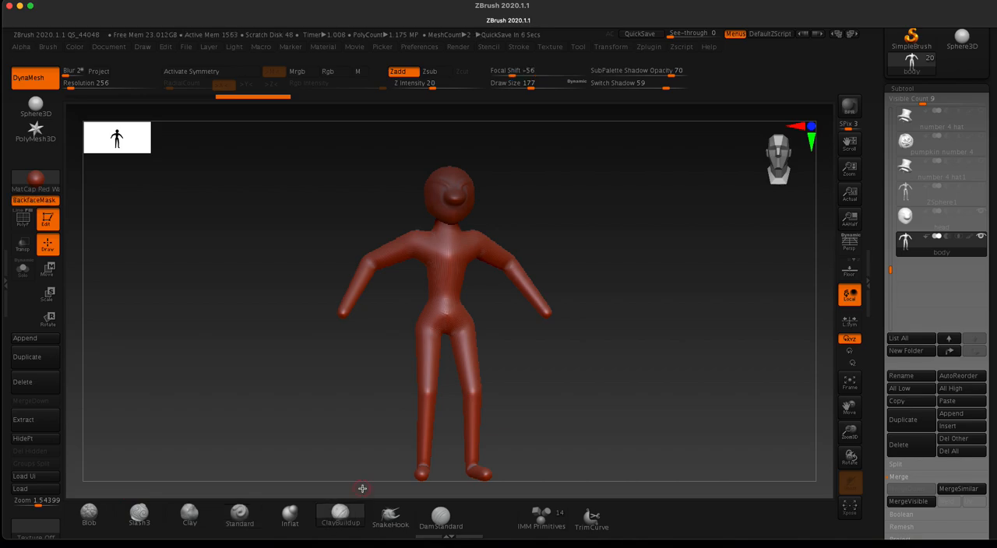
key(space)
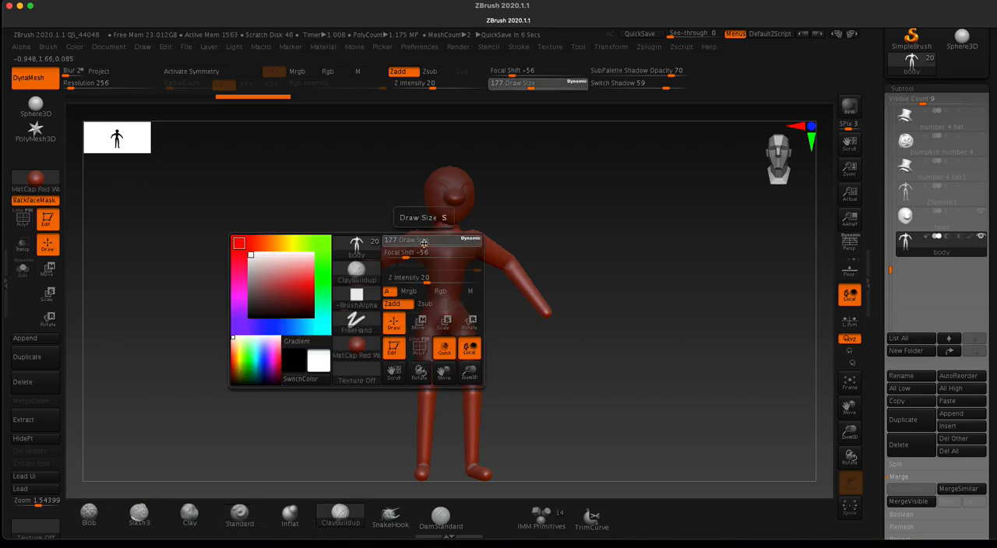
drag(431, 247, 430, 234)
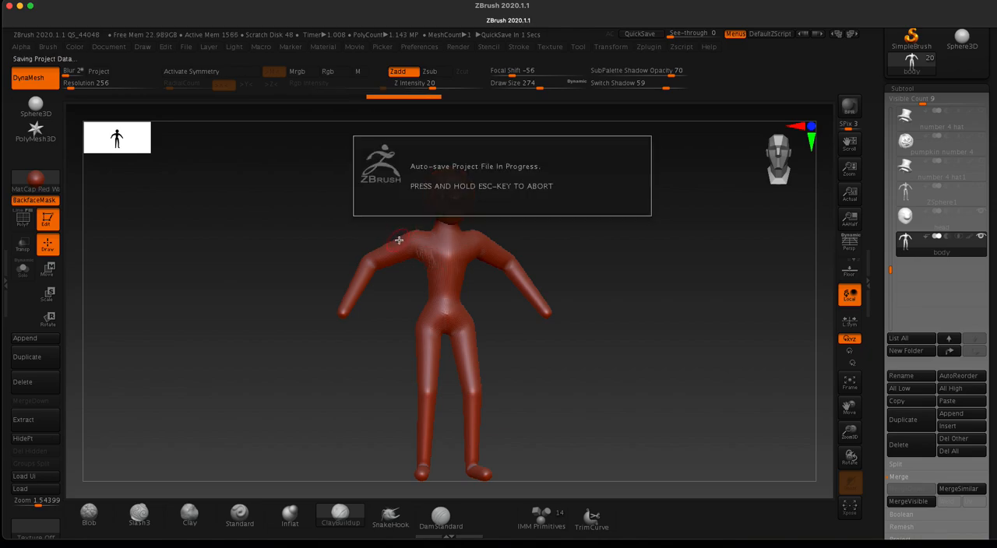
drag(374, 197, 371, 205)
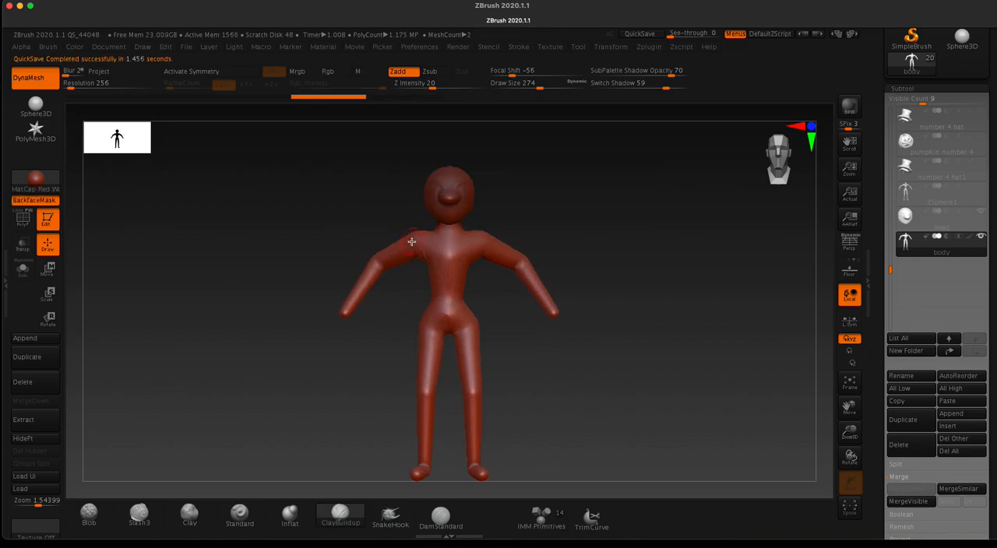
key(x)
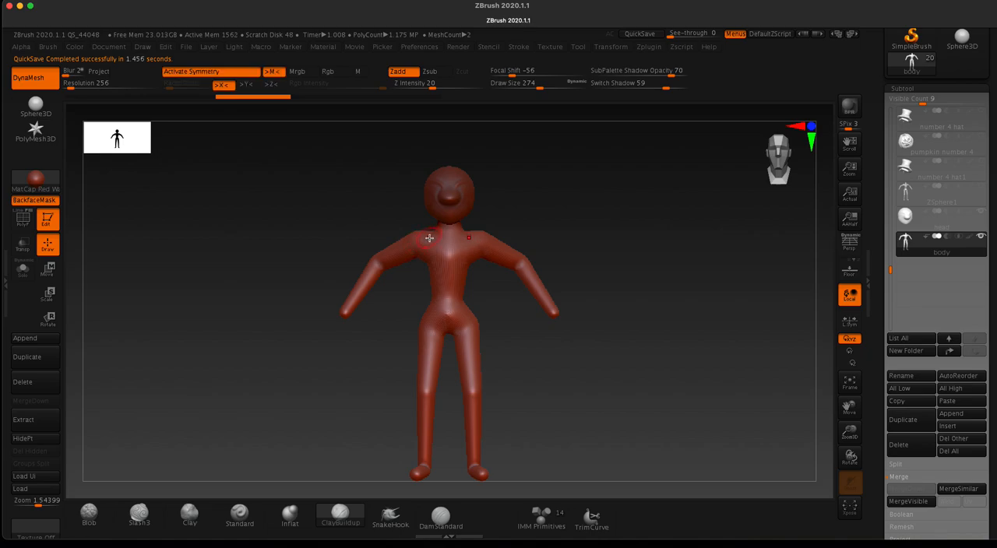
Step: Switch to the Move brush and set its draw size to 476 for reshaping the body
drag(349, 217, 325, 201)
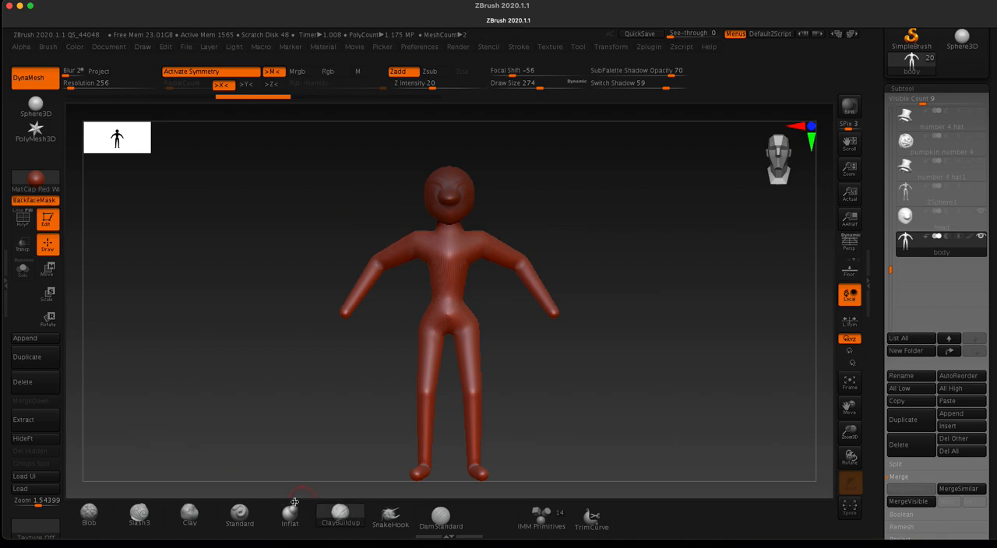
key(b)
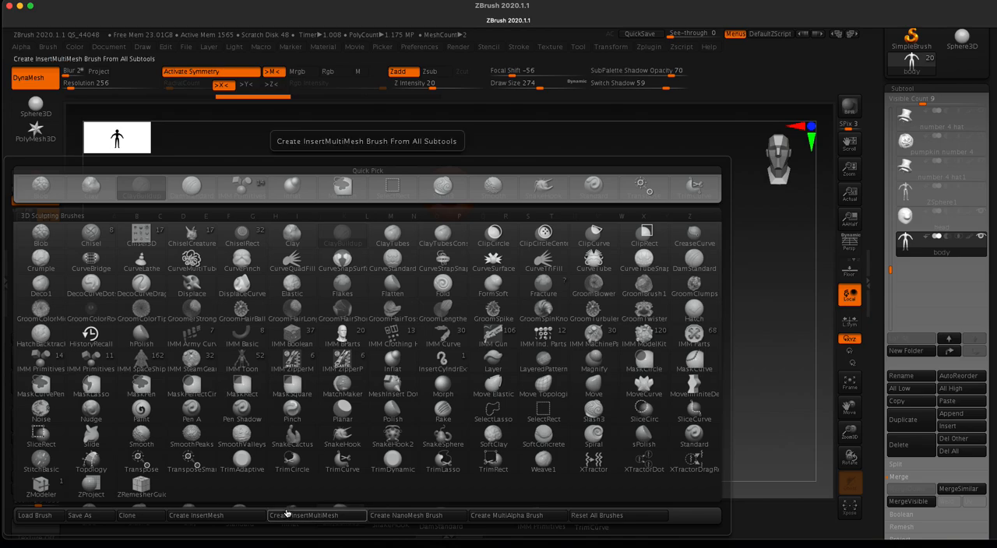
key(m)
key(v)
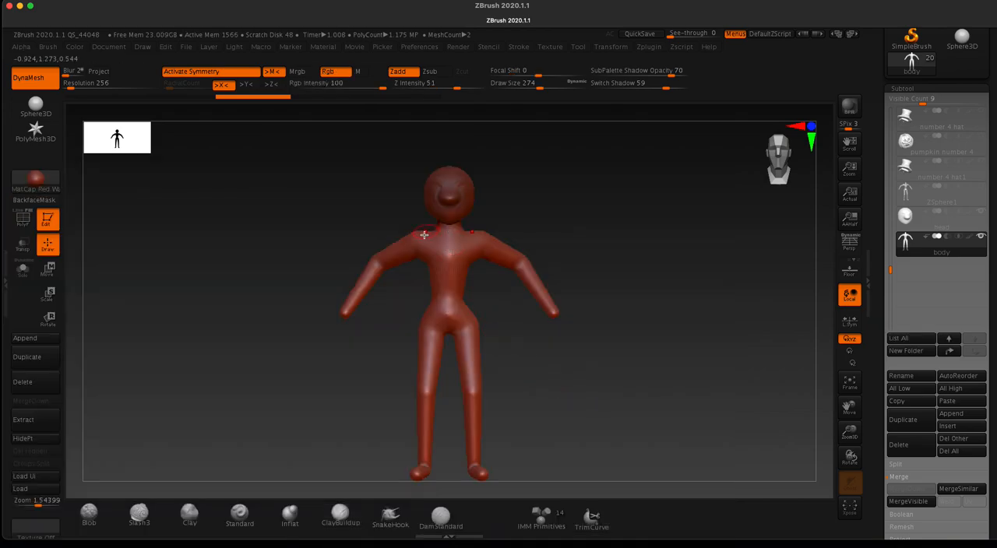
key(space)
drag(417, 254, 434, 251)
Step: Reshape the buttocks with the Move brush, pushing them forward in the side view
drag(366, 208, 382, 212)
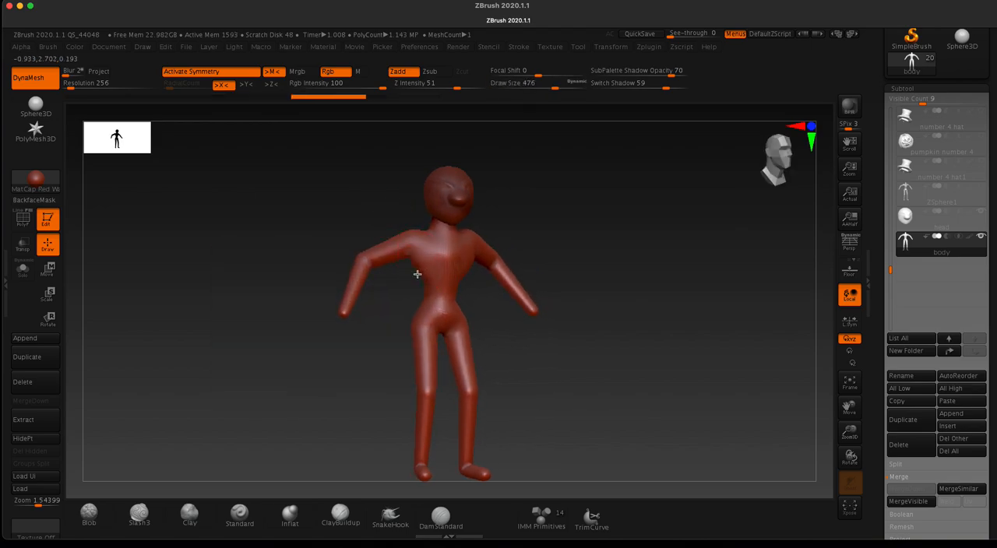
drag(328, 203, 377, 210)
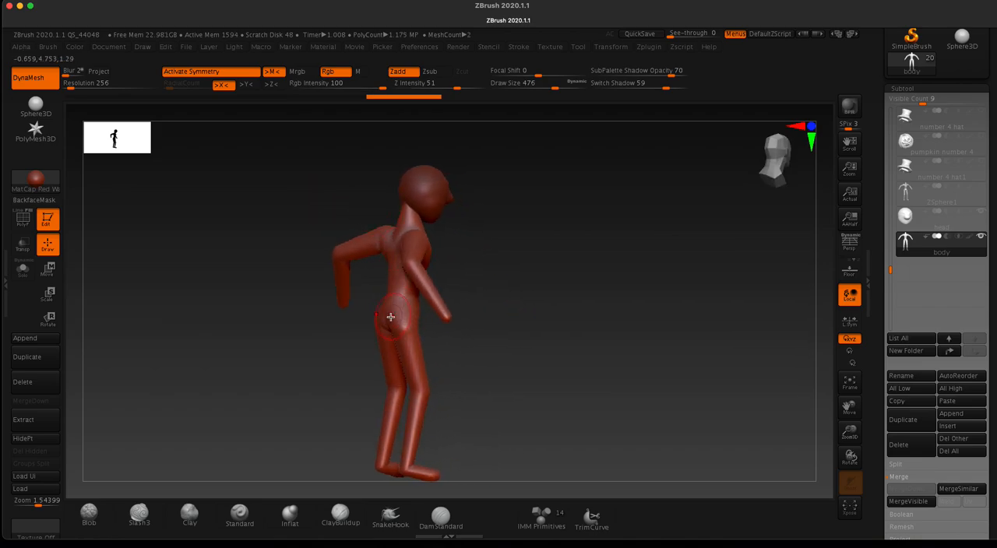
drag(372, 318, 404, 309)
drag(288, 196, 331, 235)
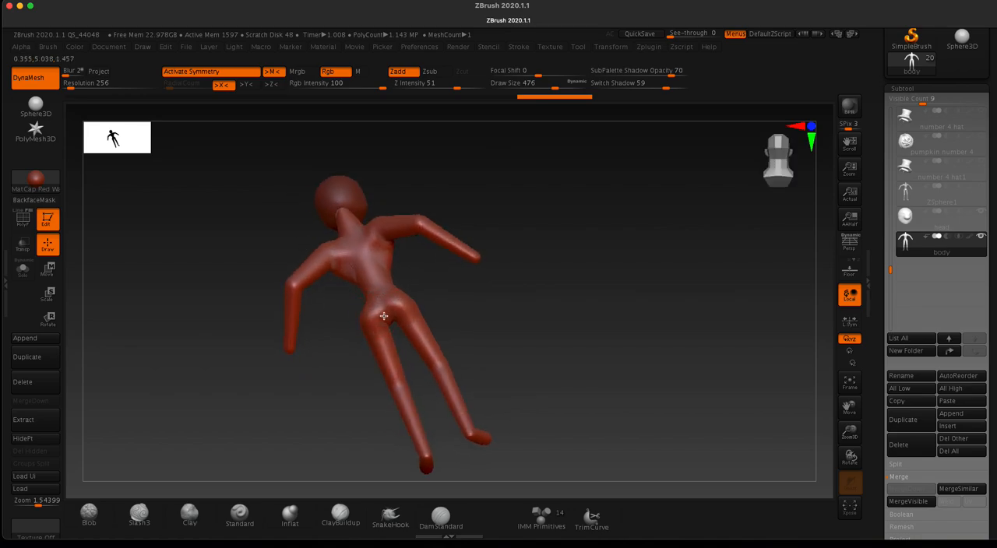
Step: Adjust the contours of the upper back, waist and lower back with the Move brush
drag(237, 202, 292, 200)
drag(375, 251, 369, 254)
drag(324, 213, 304, 212)
drag(386, 282, 377, 284)
drag(299, 237, 265, 225)
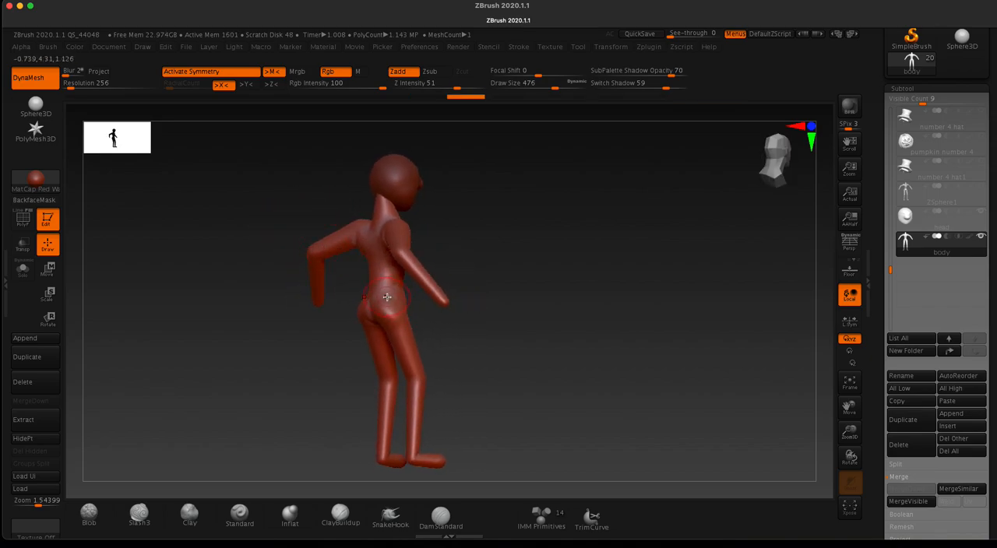
drag(379, 293, 347, 267)
mouse_move(268, 220)
mouse_down()
mouse_move(249, 224)
mouse_move(374, 343)
mouse_up()
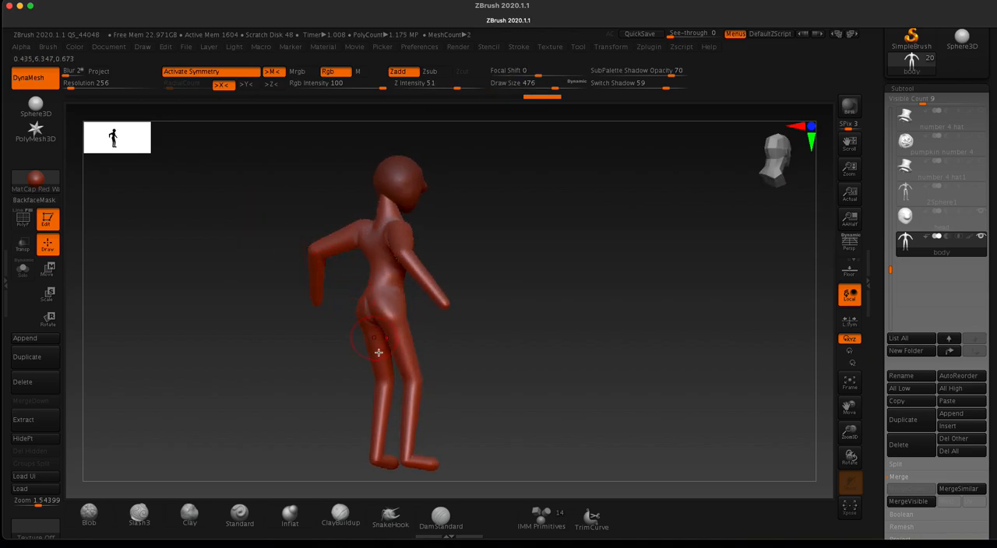
Step: Reshape the knees and lower legs from the side and widen the hips from the front with the Move brush
drag(380, 395, 288, 380)
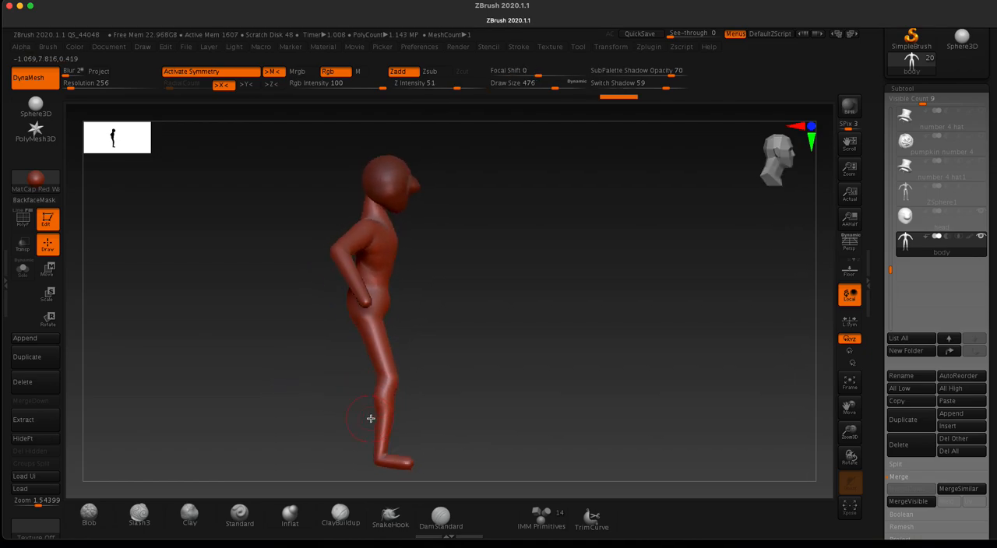
shift+drag(373, 433, 240, 372)
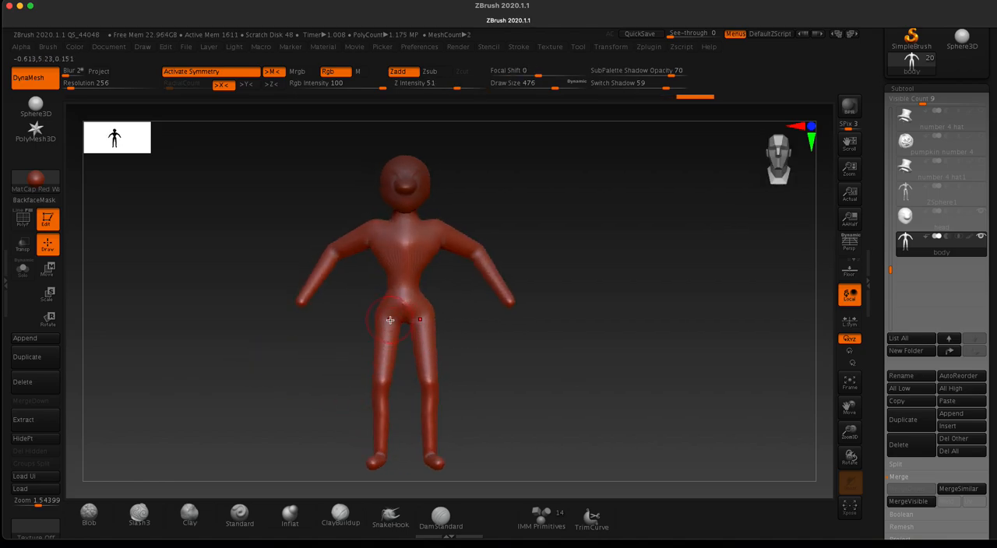
drag(390, 318, 378, 311)
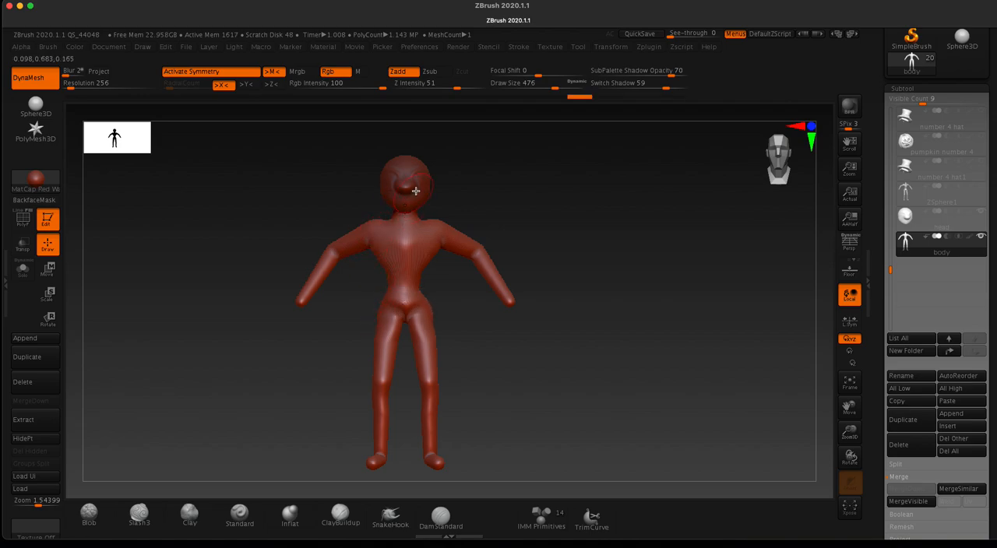
Step: Adjust the shoulder contours symmetrically and smooth the transitions at the upper body
mouse_move(278, 211)
mouse_down()
mouse_move(285, 223)
mouse_move(375, 229)
mouse_up()
drag(453, 222, 443, 230)
drag(293, 207, 309, 193)
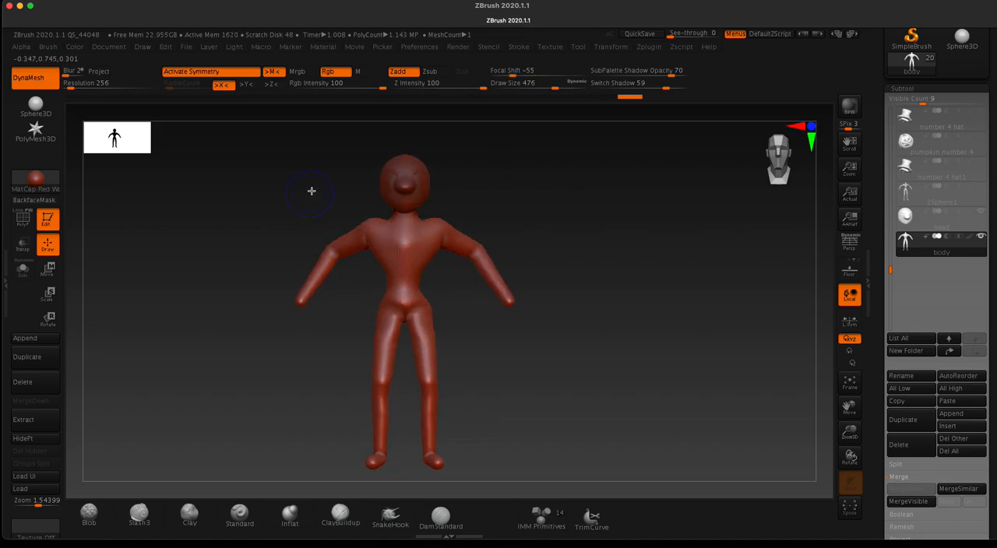
Step: Display the body's polyframe to examine its mesh density, and hide it again
click(29, 221)
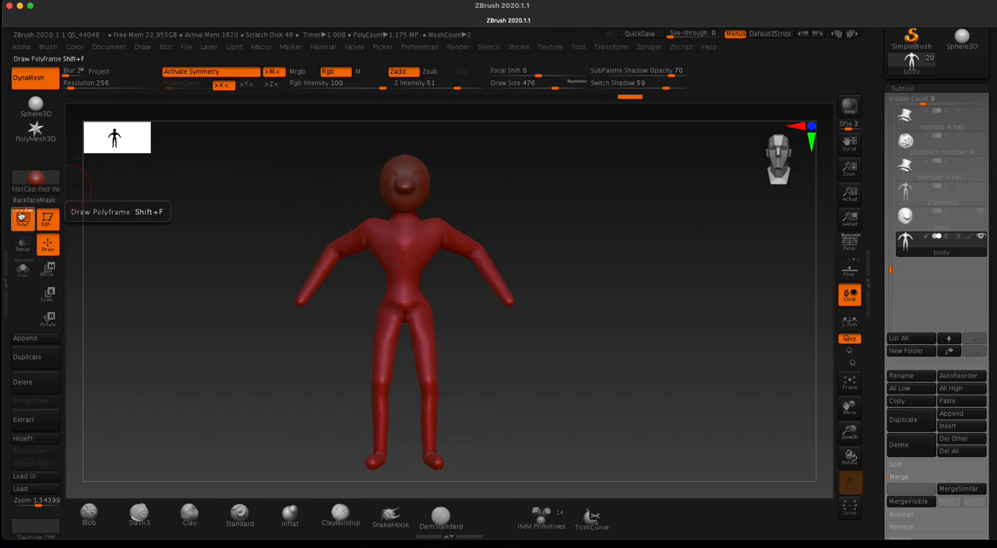
click(25, 221)
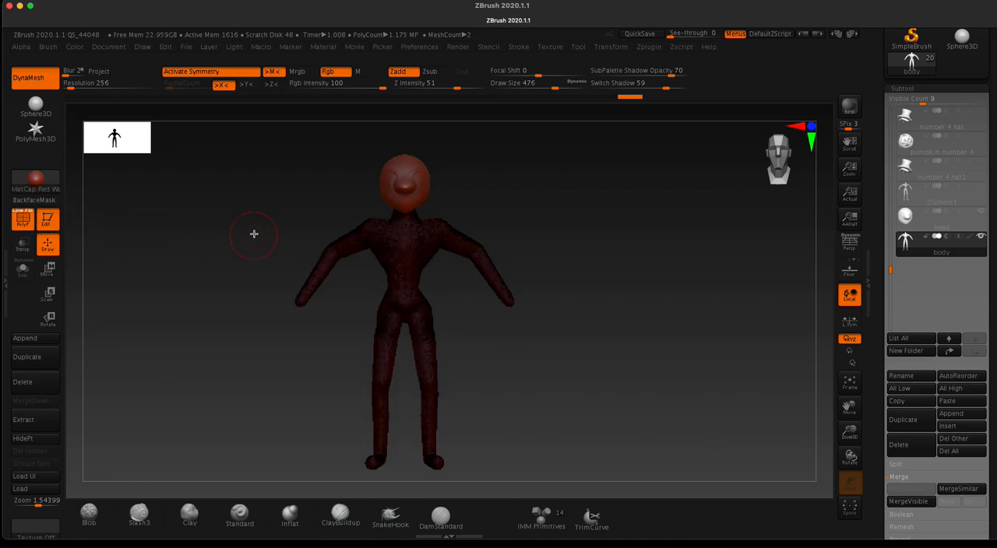
mouse_move(252, 211)
alt+mouse_down()
mouse_move(254, 429)
mouse_move(295, 276)
mouse_move(318, 135)
alt+mouse_up()
alt+drag(334, 370, 341, 327)
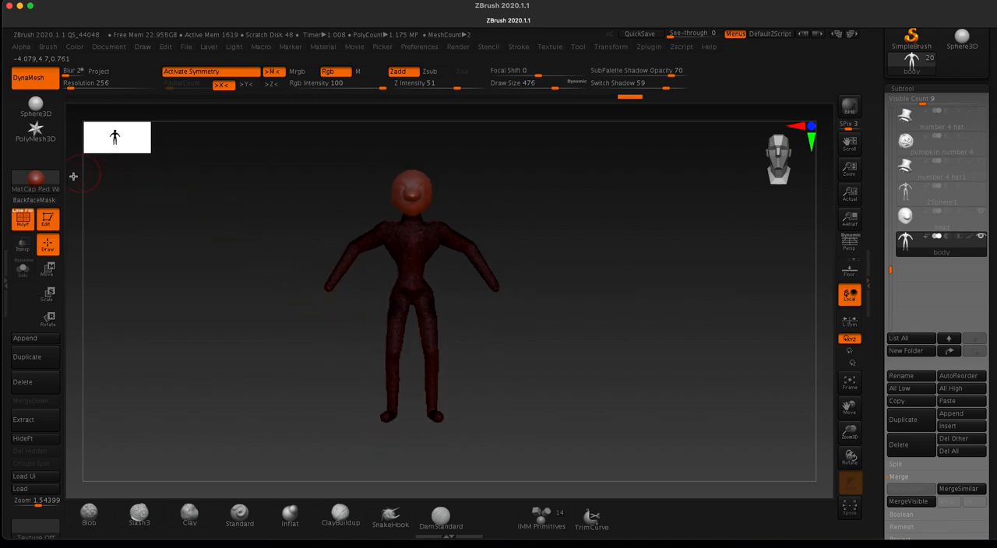
click(23, 221)
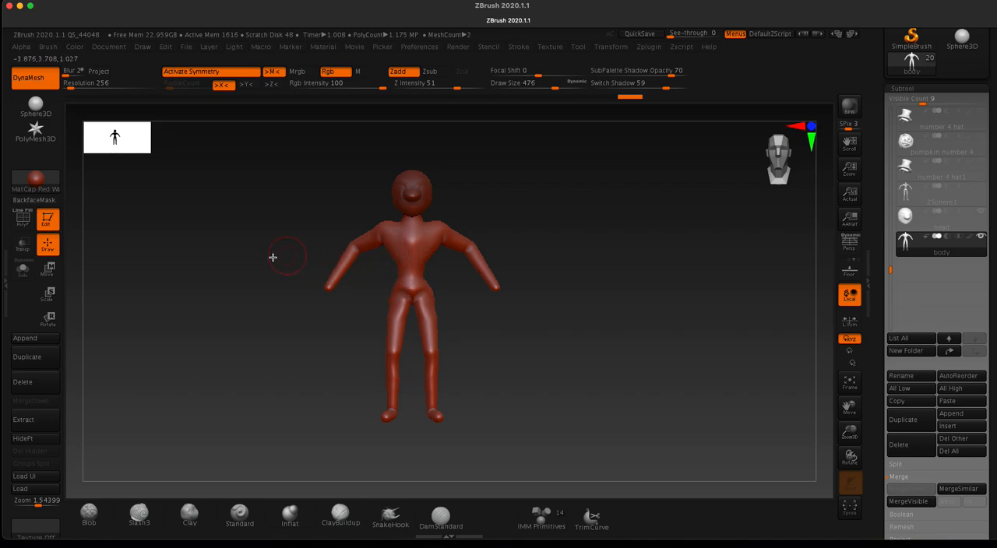
Step: Build up muscle volume on the chest, abdomen and thighs with the ClayBuildup brush
click(340, 513)
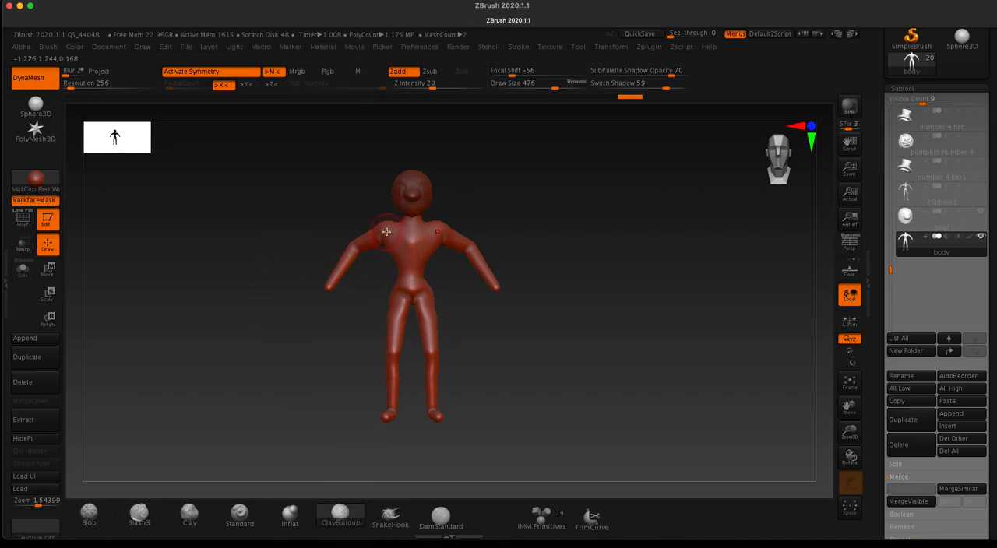
mouse_move(396, 246)
mouse_down()
mouse_move(409, 277)
mouse_move(391, 309)
mouse_up()
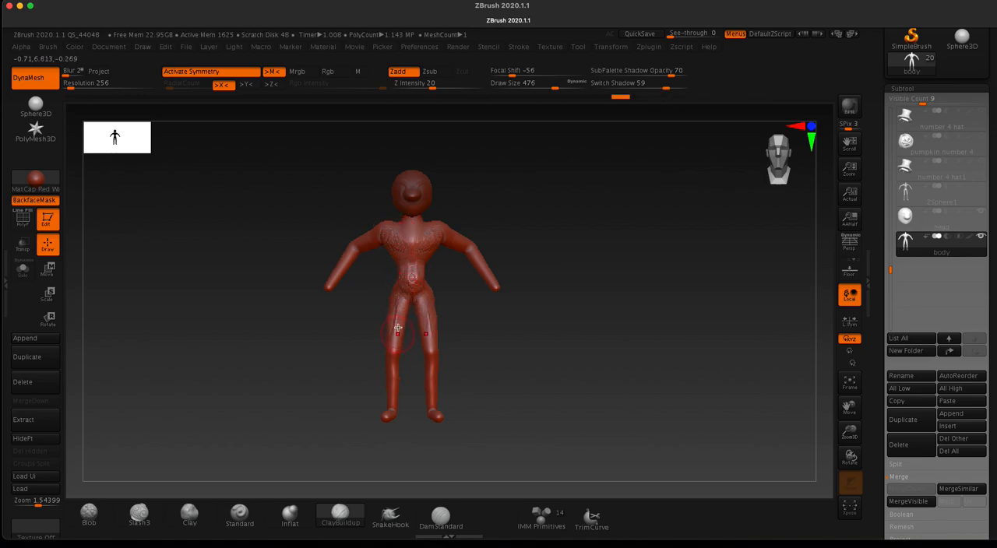
drag(260, 221, 300, 238)
drag(387, 300, 380, 292)
drag(328, 222, 273, 214)
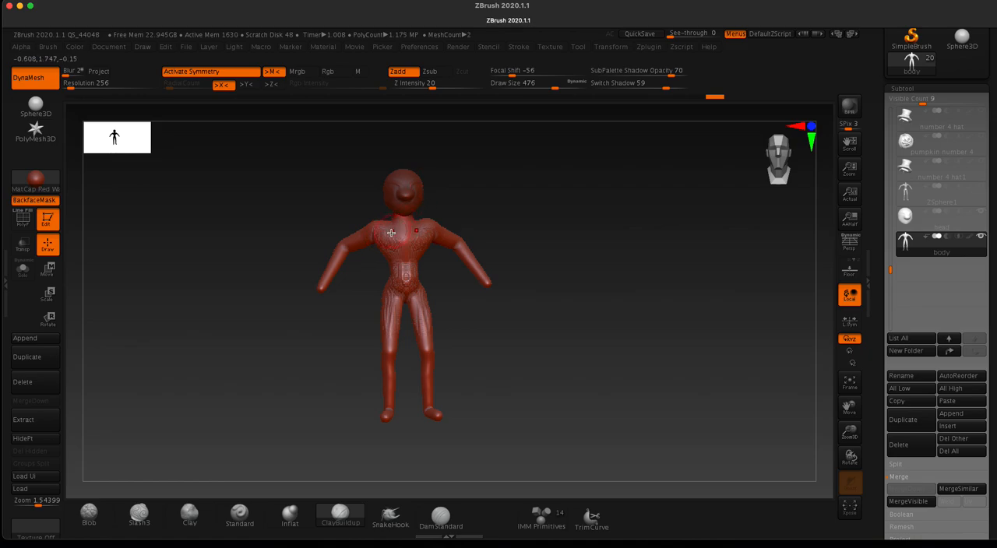
Step: Smooth the clay strokes on the chest, abdomen and upper thighs
shift+drag(391, 239, 388, 244)
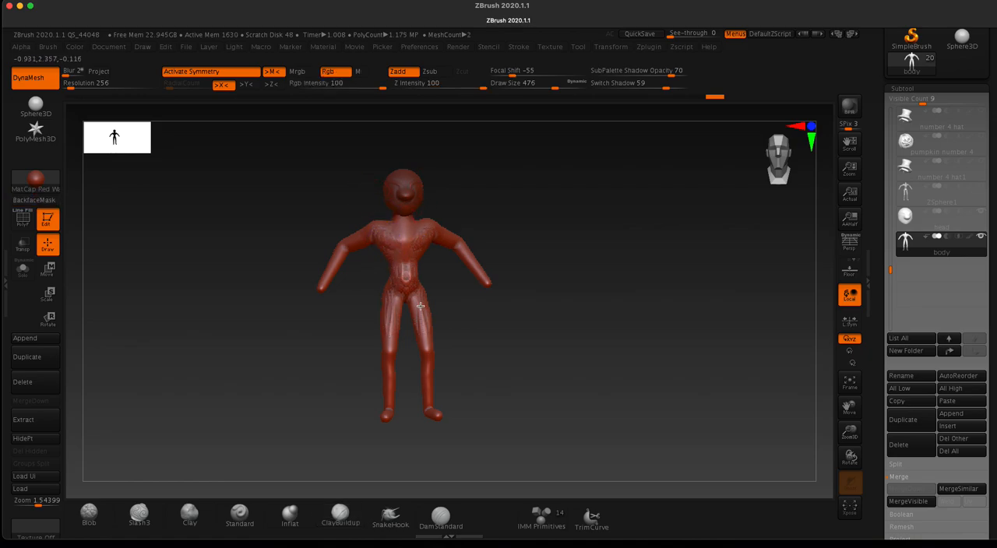
shift+drag(421, 306, 419, 312)
alt+drag(298, 251, 334, 358)
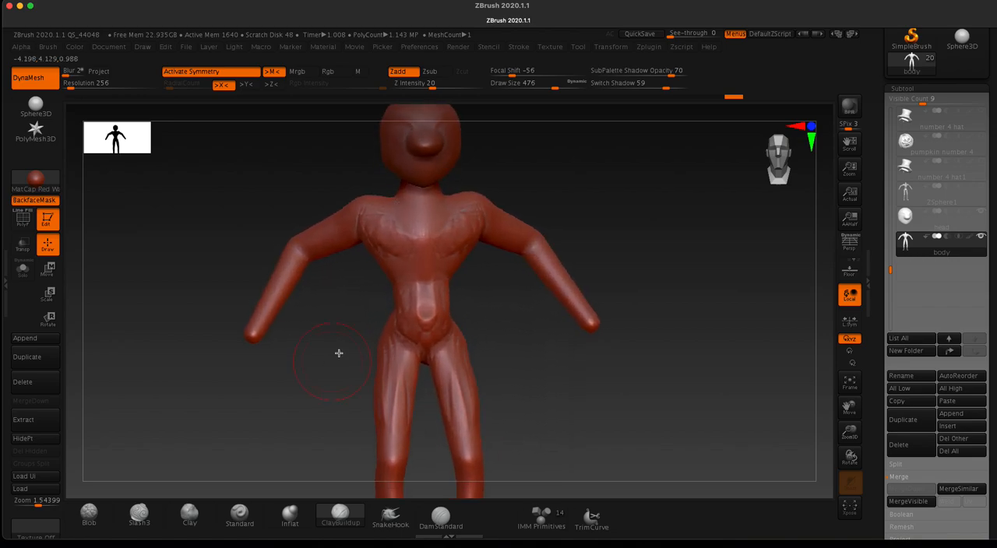
shift+drag(374, 226, 375, 230)
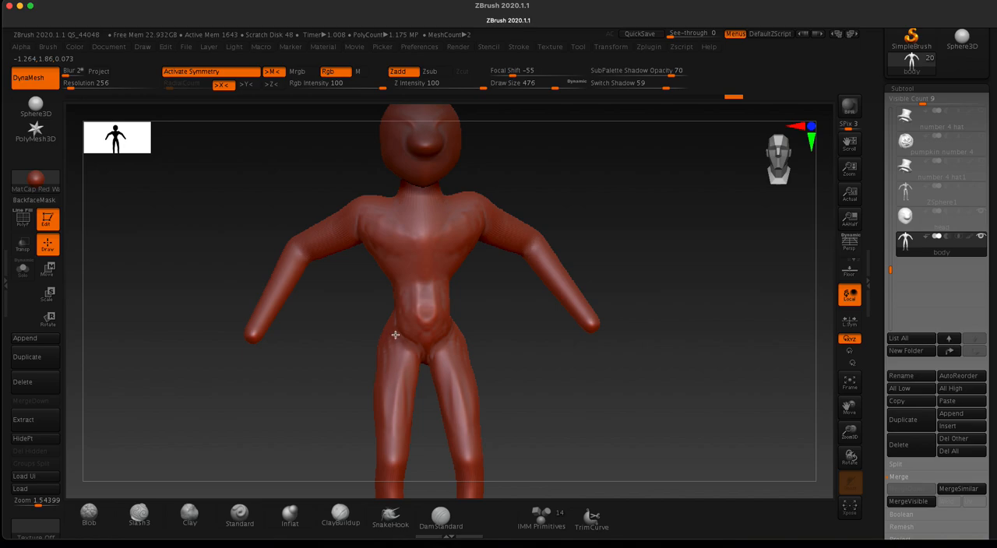
Step: Build up the outer hips and thighs with the ClayBuildup brush
mouse_move(273, 187)
mouse_down()
mouse_move(285, 183)
mouse_move(350, 295)
mouse_up()
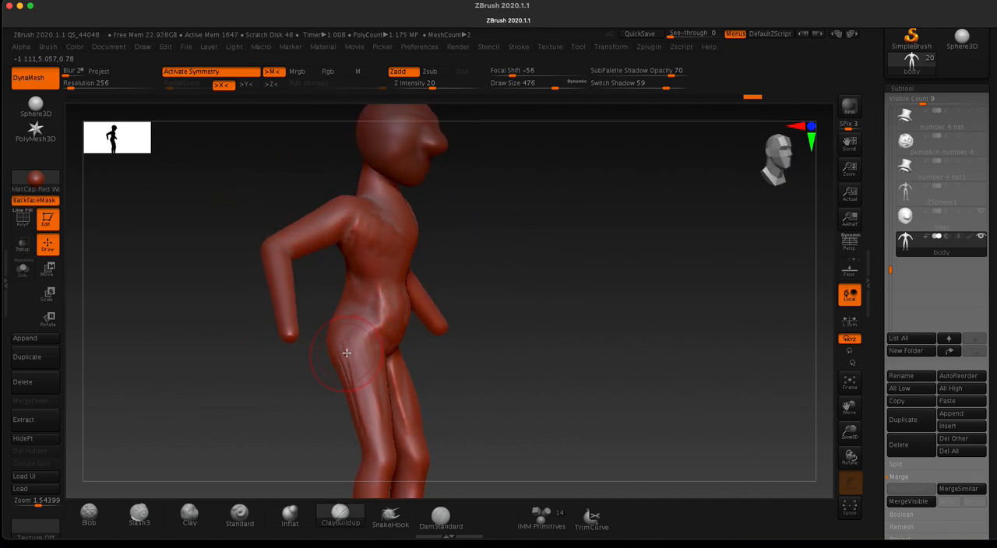
mouse_move(348, 349)
mouse_down()
mouse_move(356, 395)
mouse_move(360, 352)
mouse_move(372, 411)
mouse_move(346, 382)
mouse_move(338, 347)
mouse_move(364, 376)
mouse_move(368, 323)
mouse_up()
drag(242, 223, 213, 223)
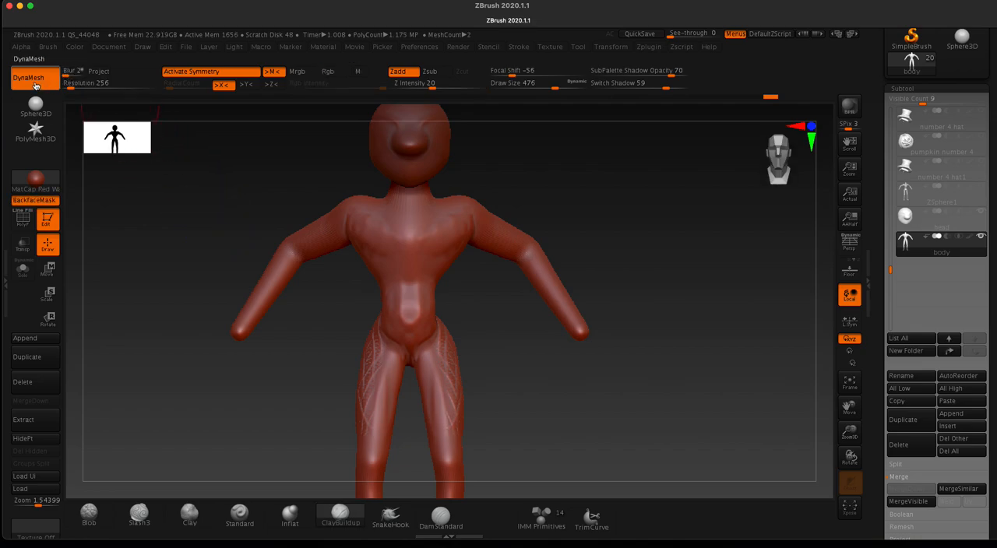
Step: Set the DynaMesh resolution to 128 and remesh the body
drag(879, 430, 881, 321)
click(903, 223)
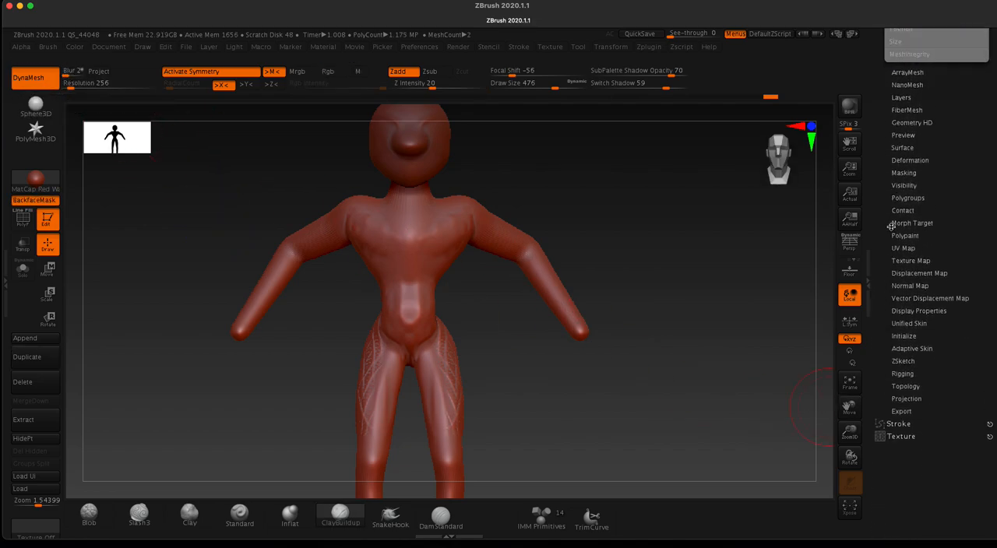
scroll(884, 210, up, 5)
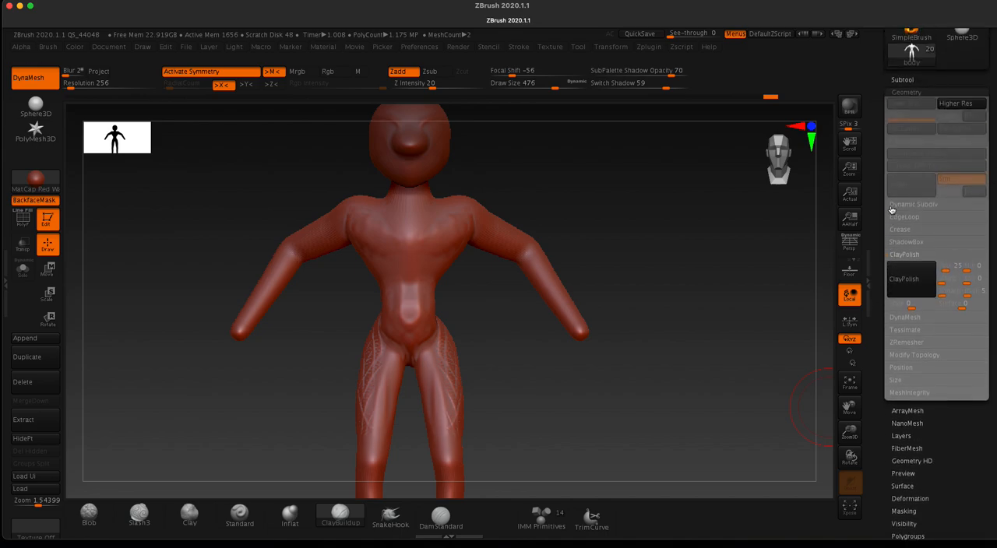
click(895, 318)
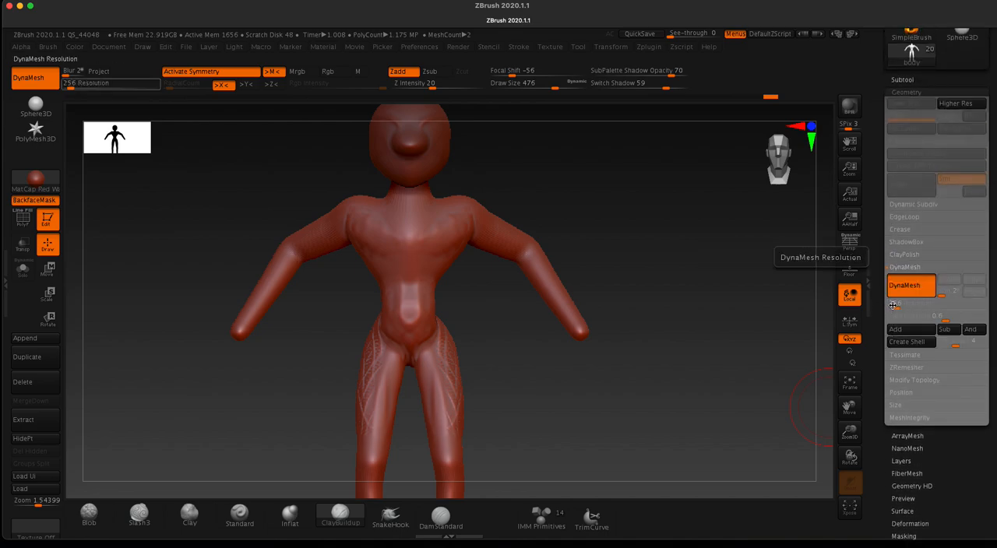
click(895, 302)
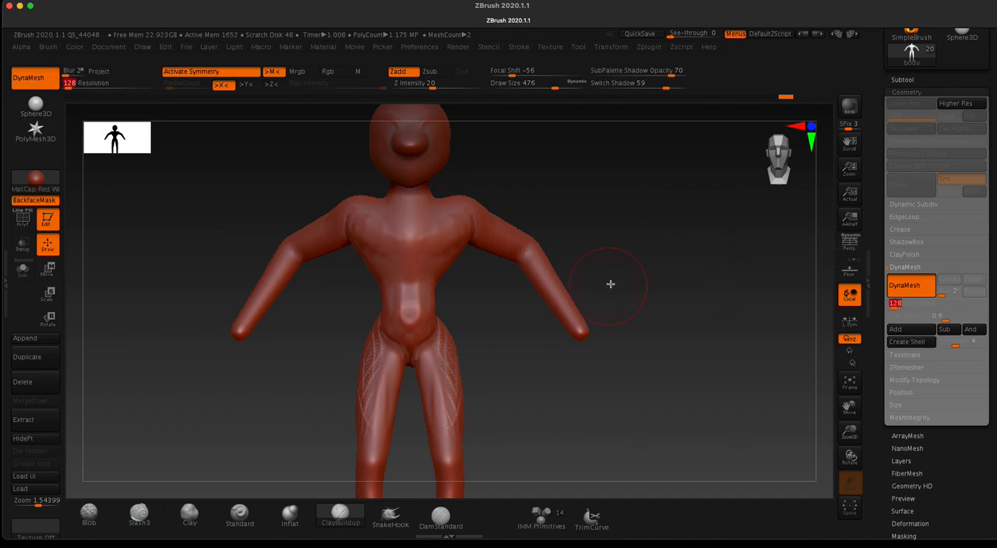
key(ctrl)
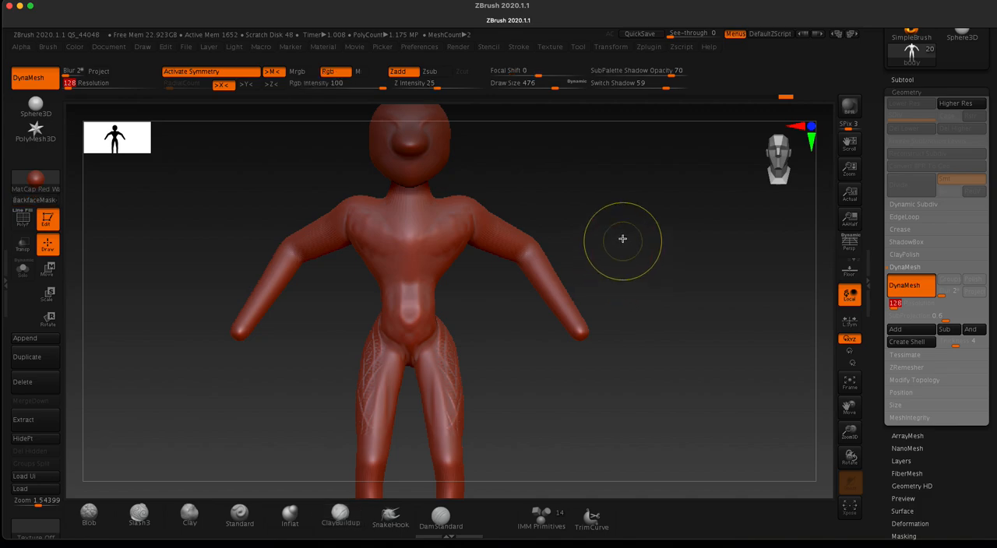
ctrl+drag(612, 230, 689, 309)
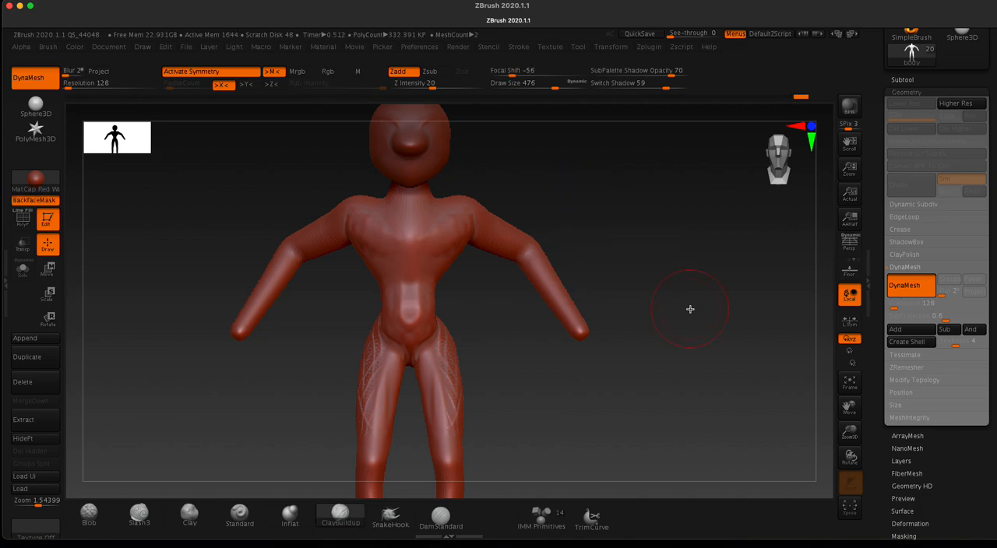
Step: Toggle the polyframe to inspect the density of the remeshed body
click(24, 221)
click(24, 221)
click(24, 221)
click(24, 221)
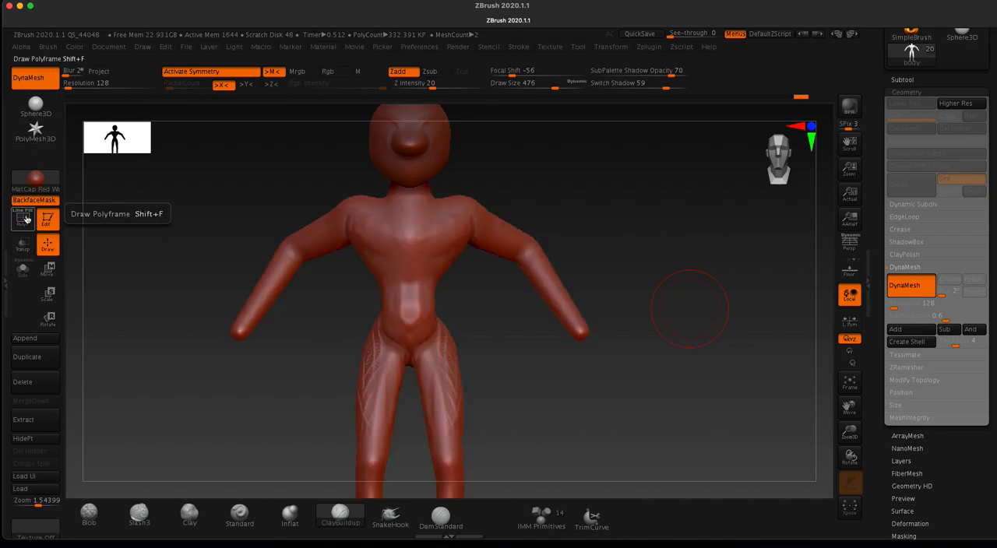
Step: Smooth the clay strokes on the front of the thighs, the hips and the torso
mouse_move(379, 346)
shift+mouse_down()
mouse_move(369, 354)
mouse_move(364, 429)
shift+mouse_up()
shift+drag(455, 426, 423, 333)
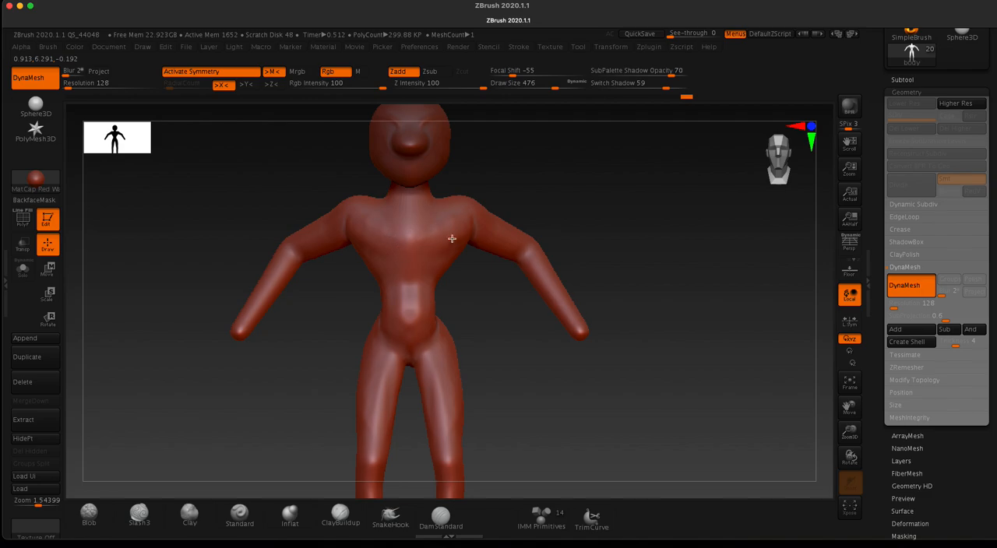
mouse_move(573, 301)
shift+mouse_down()
mouse_move(381, 325)
mouse_move(352, 443)
shift+mouse_up()
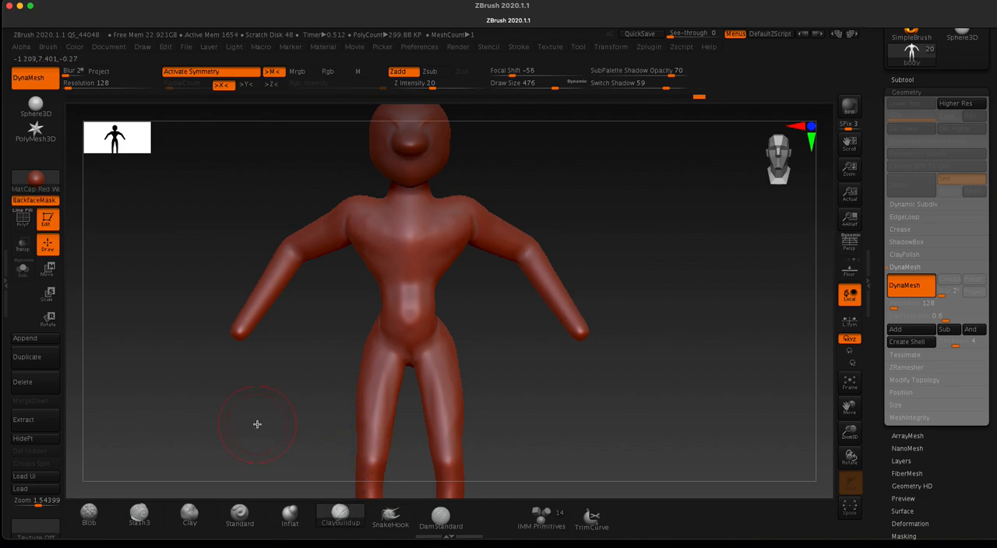
mouse_move(262, 421)
mouse_down()
mouse_move(269, 365)
mouse_move(318, 427)
mouse_move(322, 392)
mouse_move(376, 387)
mouse_up()
mouse_move(453, 310)
shift+mouse_down()
mouse_move(440, 293)
mouse_move(456, 269)
mouse_move(458, 339)
shift+mouse_up()
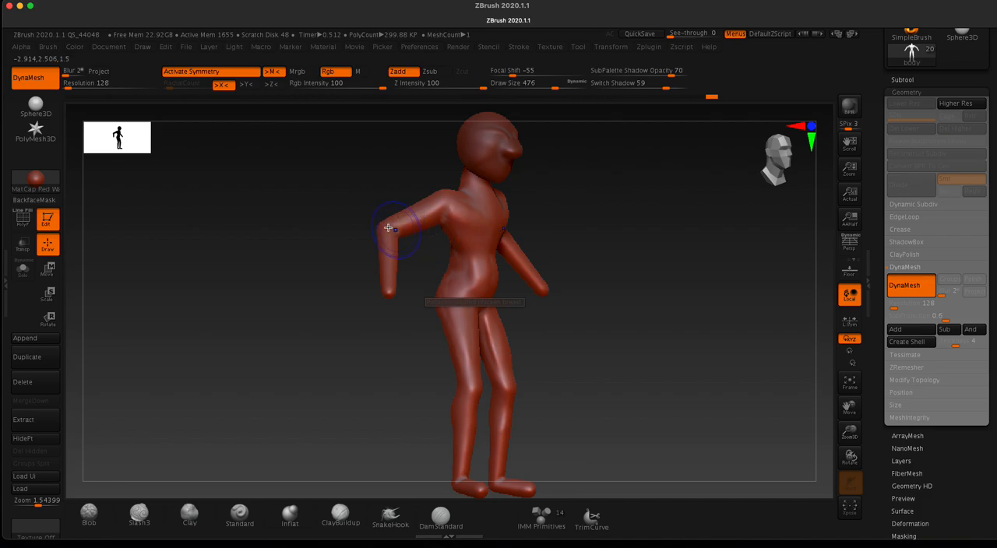
mouse_move(298, 251)
mouse_down()
mouse_move(370, 269)
mouse_move(376, 229)
mouse_up()
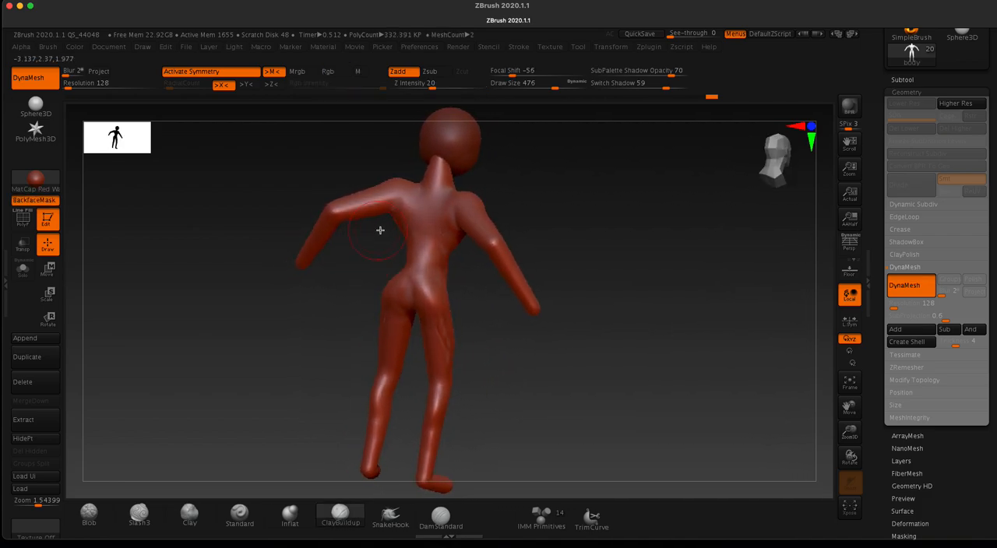
Step: Carve symmetrical diagonal grooves across both sides of the abdomen with the DamStandard brush at draw size 65
shift+drag(432, 201, 425, 206)
mouse_move(412, 286)
shift+mouse_down()
mouse_move(438, 358)
mouse_move(386, 350)
mouse_move(363, 445)
mouse_move(339, 292)
mouse_move(270, 314)
mouse_move(196, 259)
shift+mouse_up()
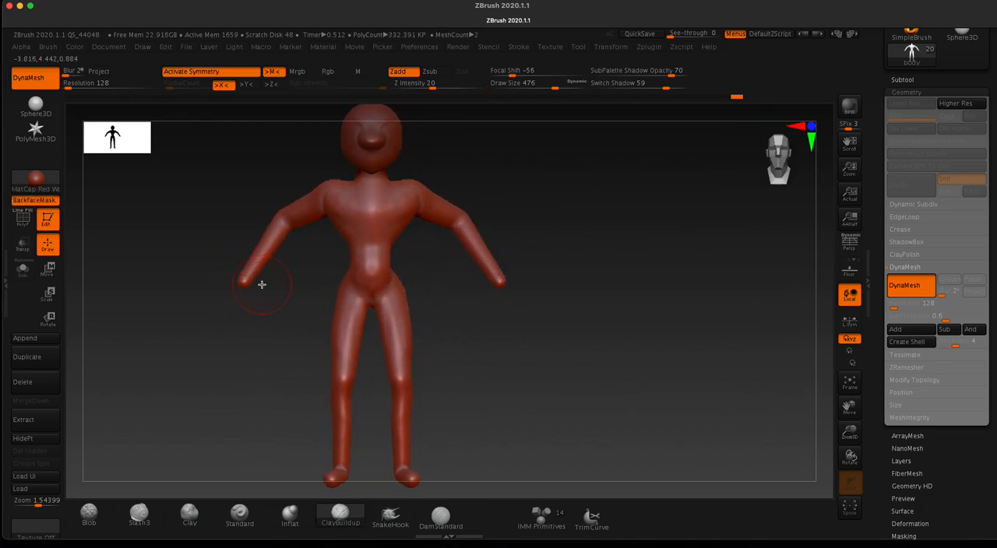
alt+drag(283, 325, 355, 424)
alt+drag(295, 272, 348, 443)
key(space)
drag(377, 316, 340, 324)
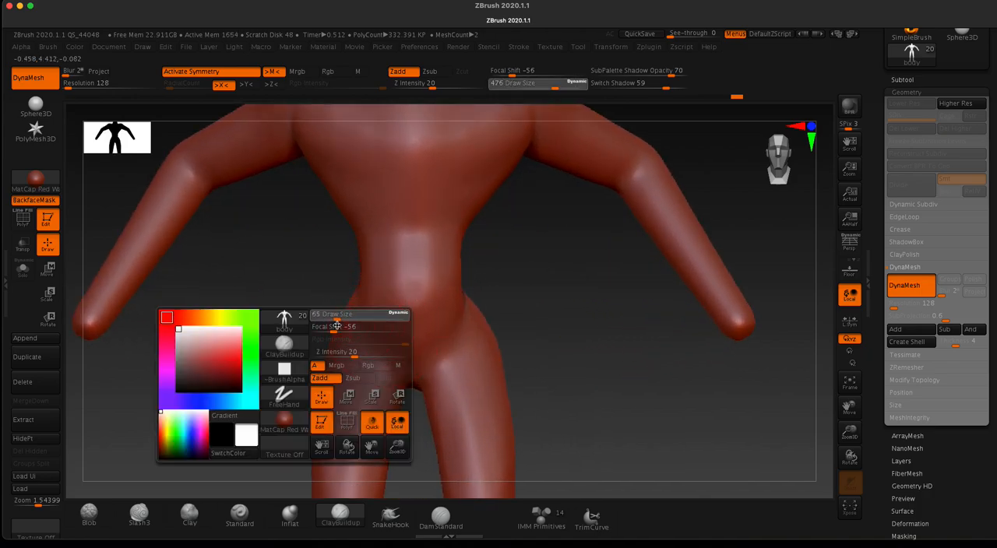
click(440, 516)
drag(392, 305, 360, 269)
drag(399, 295, 357, 248)
drag(404, 274, 335, 216)
mouse_move(402, 271)
mouse_down()
mouse_move(342, 222)
mouse_move(313, 220)
mouse_move(297, 442)
mouse_up()
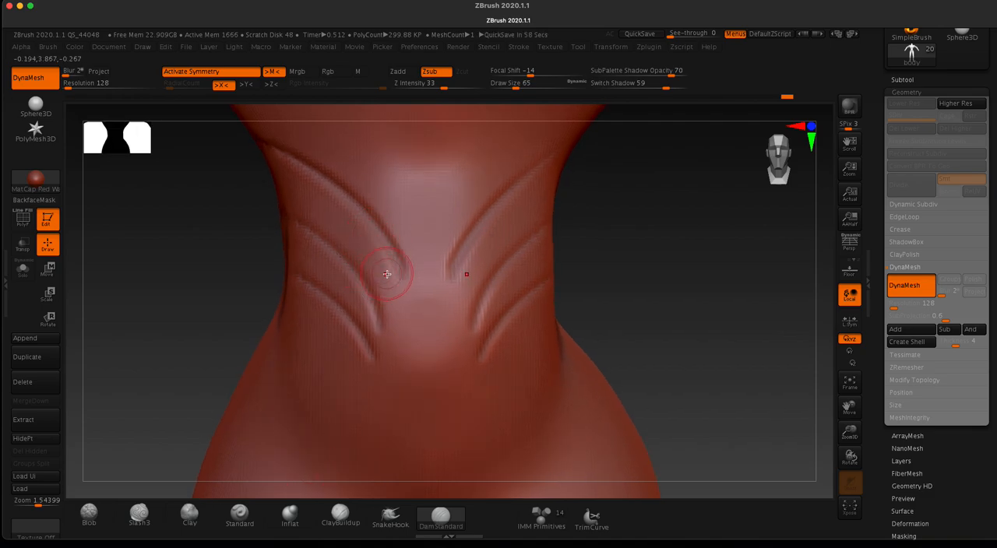
Step: Set the draw size to 262 and smooth away the carved grooves on the abdomen
key(f)
alt+drag(378, 329, 396, 320)
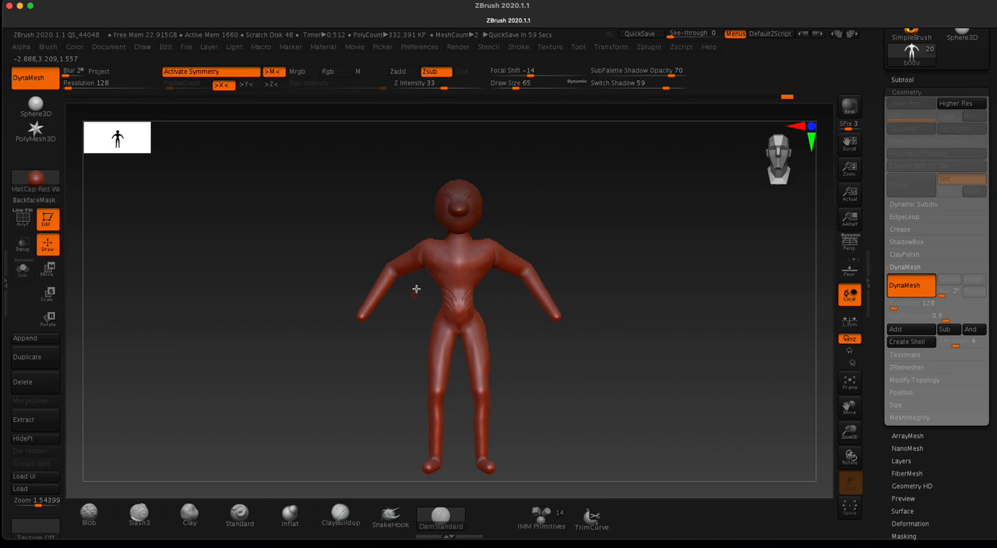
key(space)
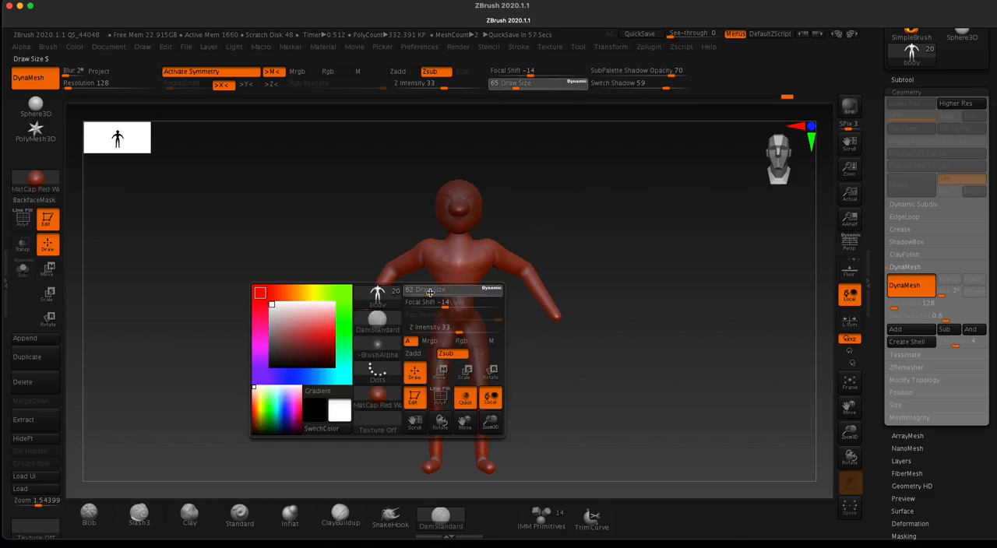
drag(447, 294, 454, 293)
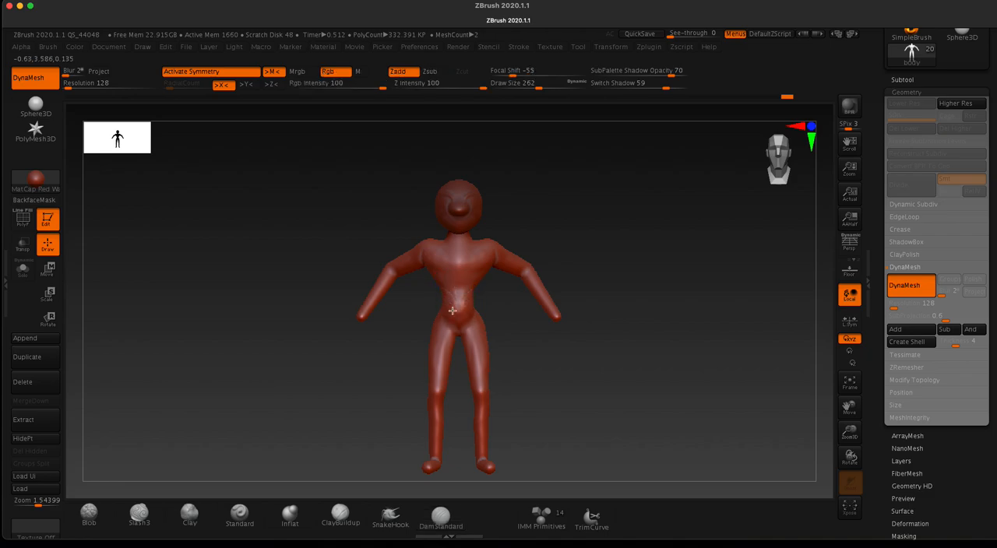
shift+drag(454, 314, 450, 321)
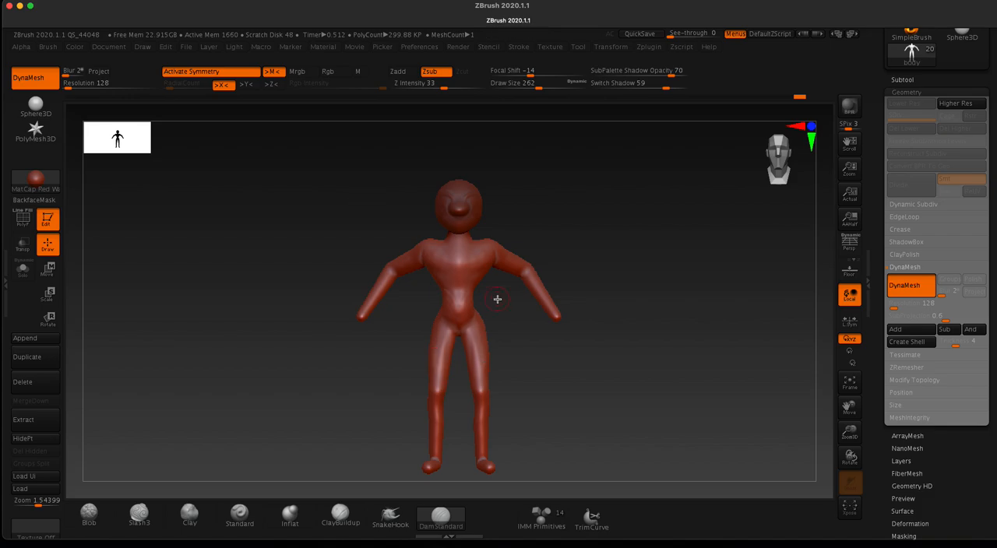
Step: Undo the last smoothing stroke on the body
mouse_move(316, 258)
mouse_down()
mouse_move(322, 239)
mouse_move(345, 247)
mouse_move(330, 262)
mouse_move(327, 239)
mouse_up()
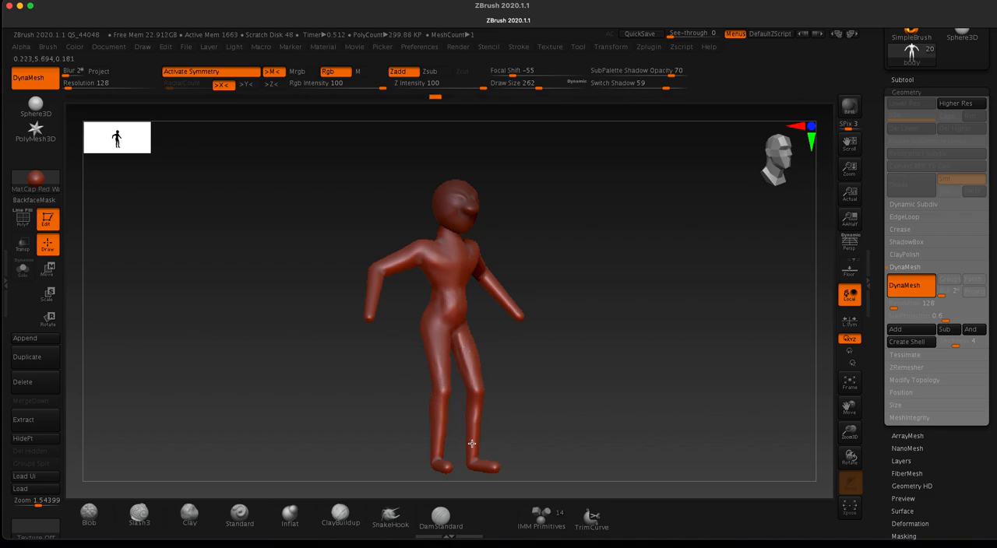
key(super+z)
shift+drag(334, 248, 296, 251)
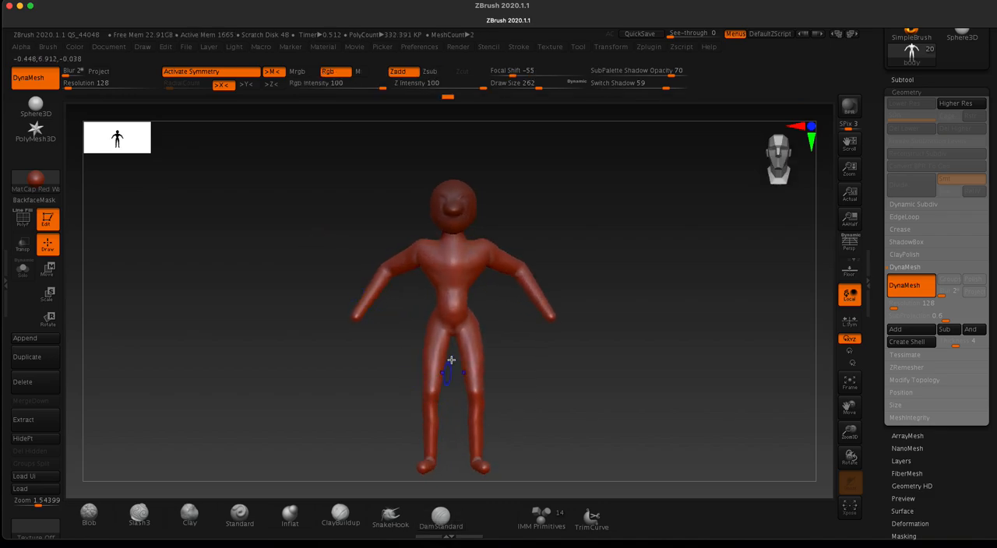